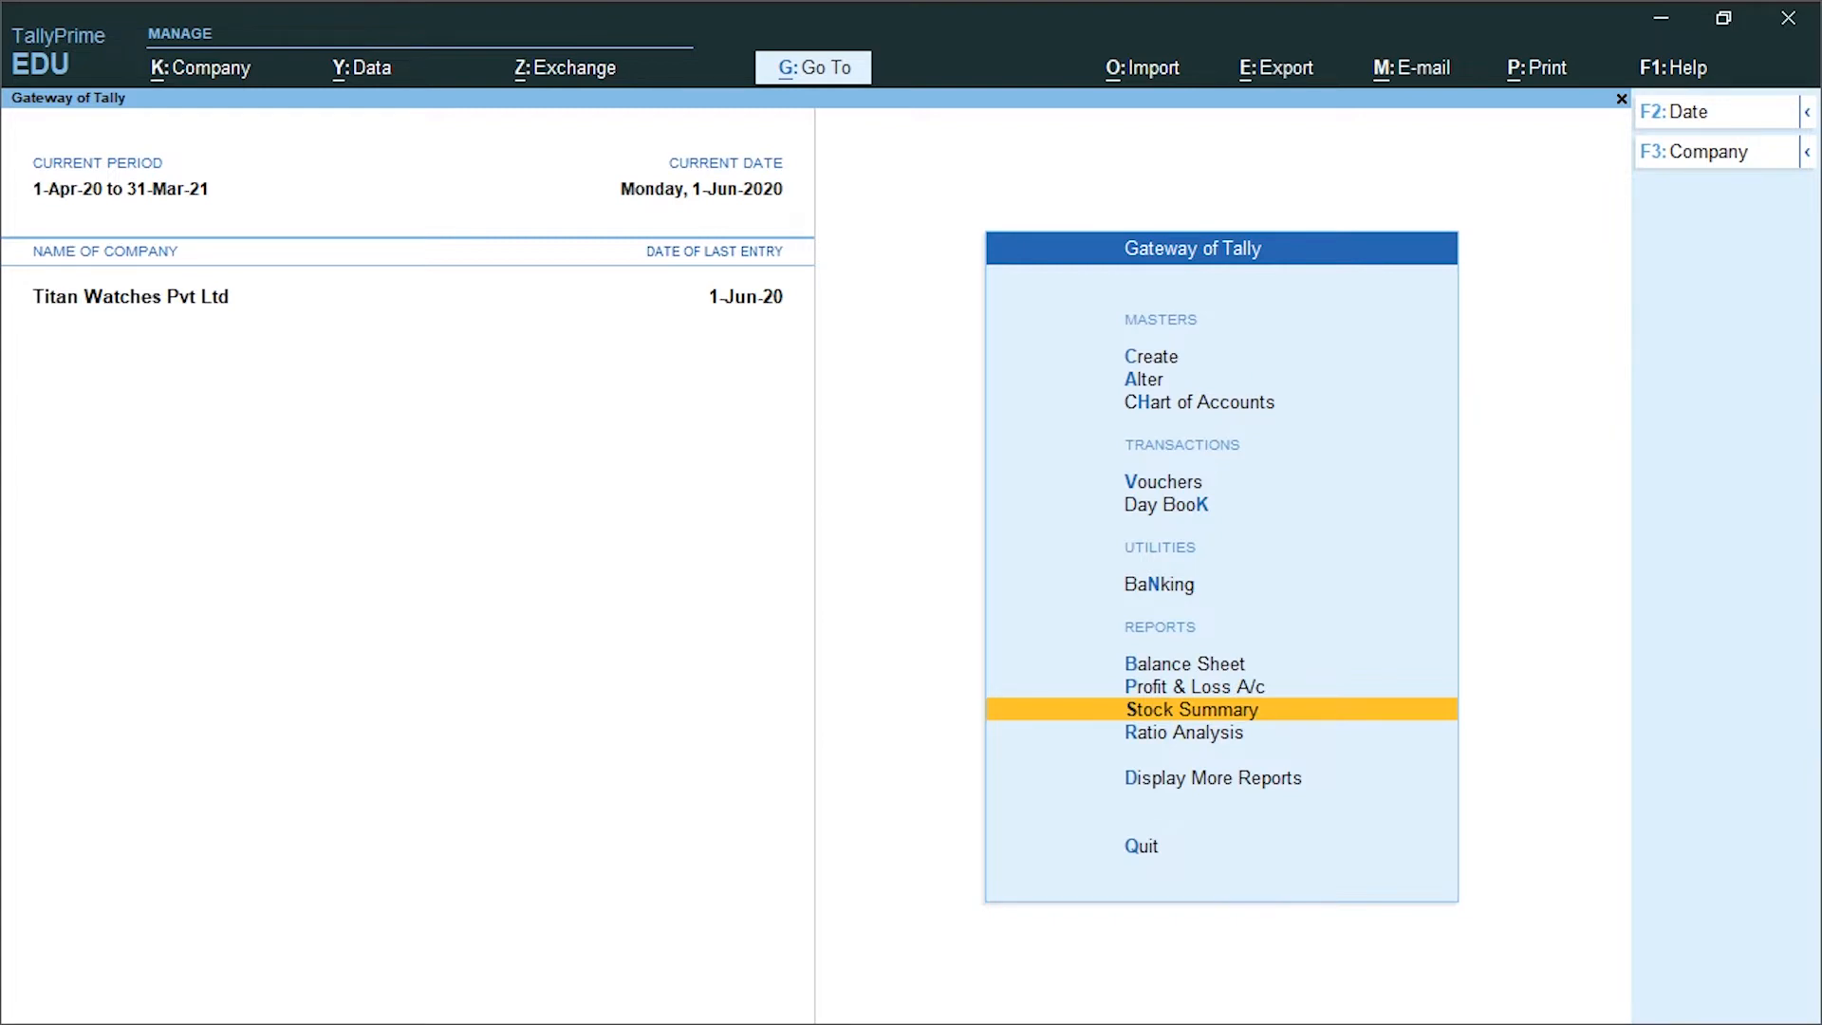
Open voucher entry and change the voucher type to Material Out ( Finished Goods)
key("Up")
key("Up")
key("Up")
key("Up")
key("Up")
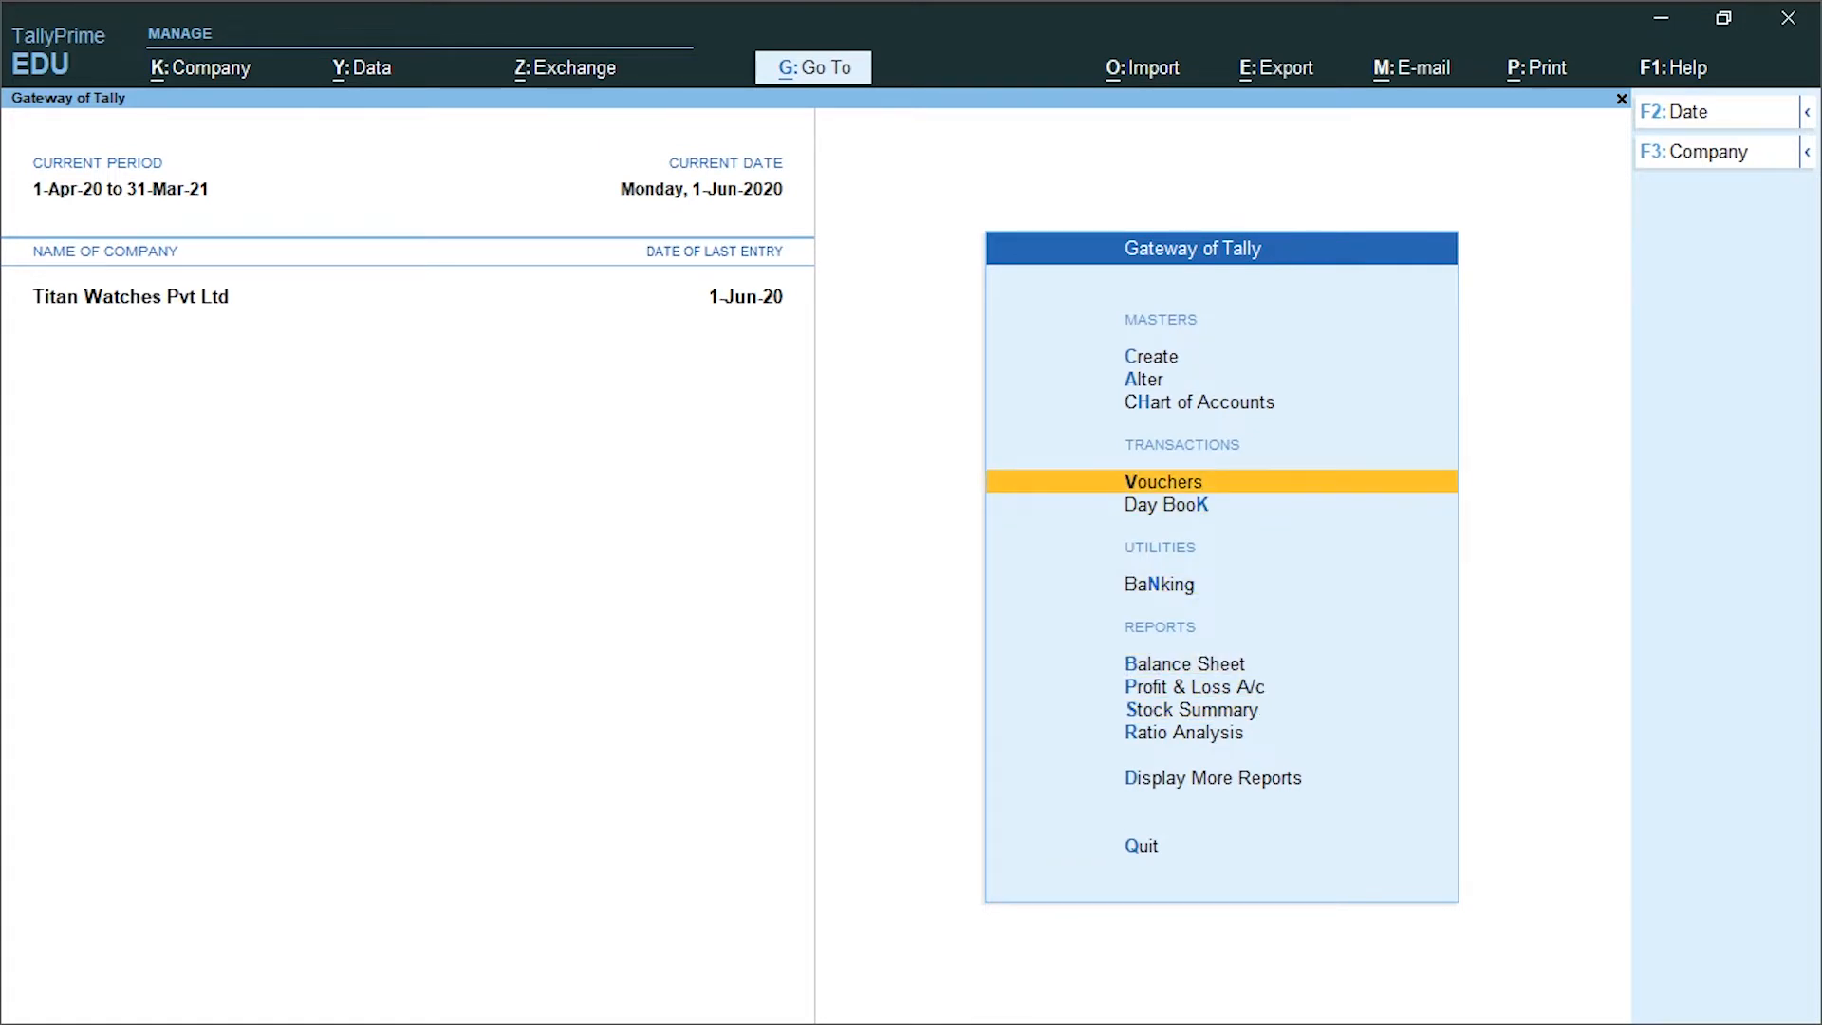
key("Return")
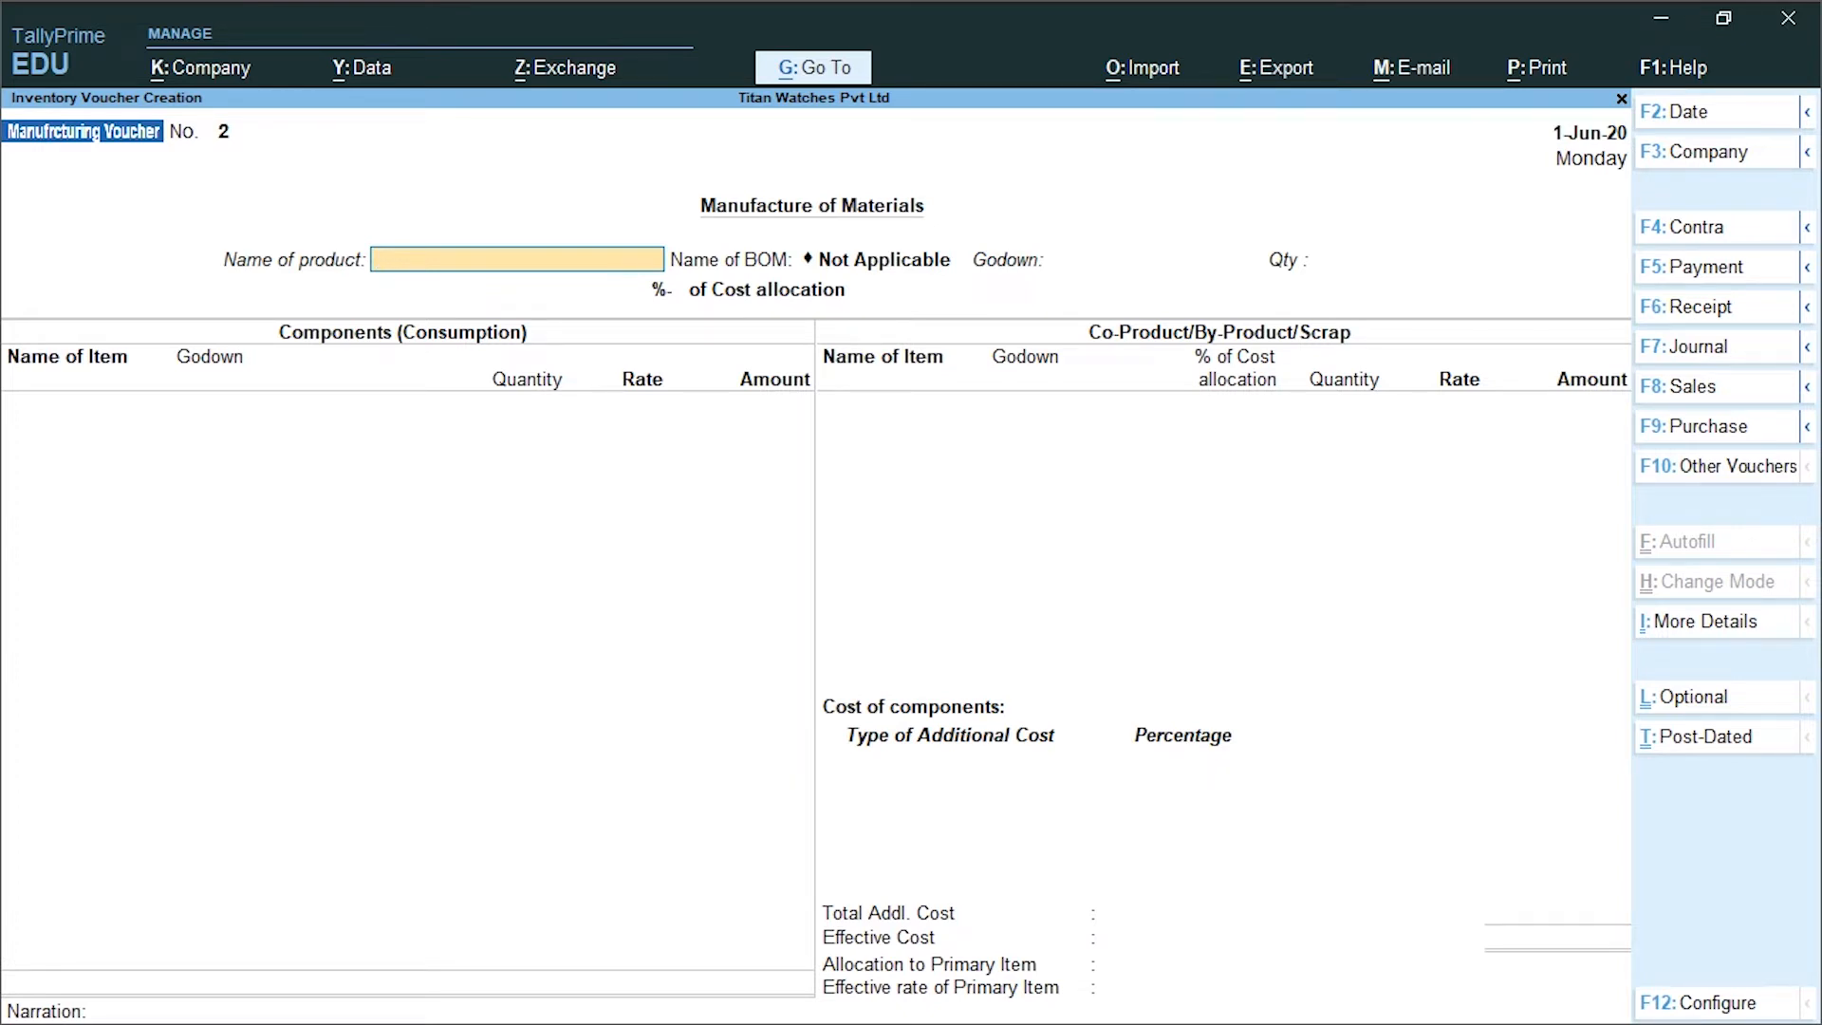
key("F10")
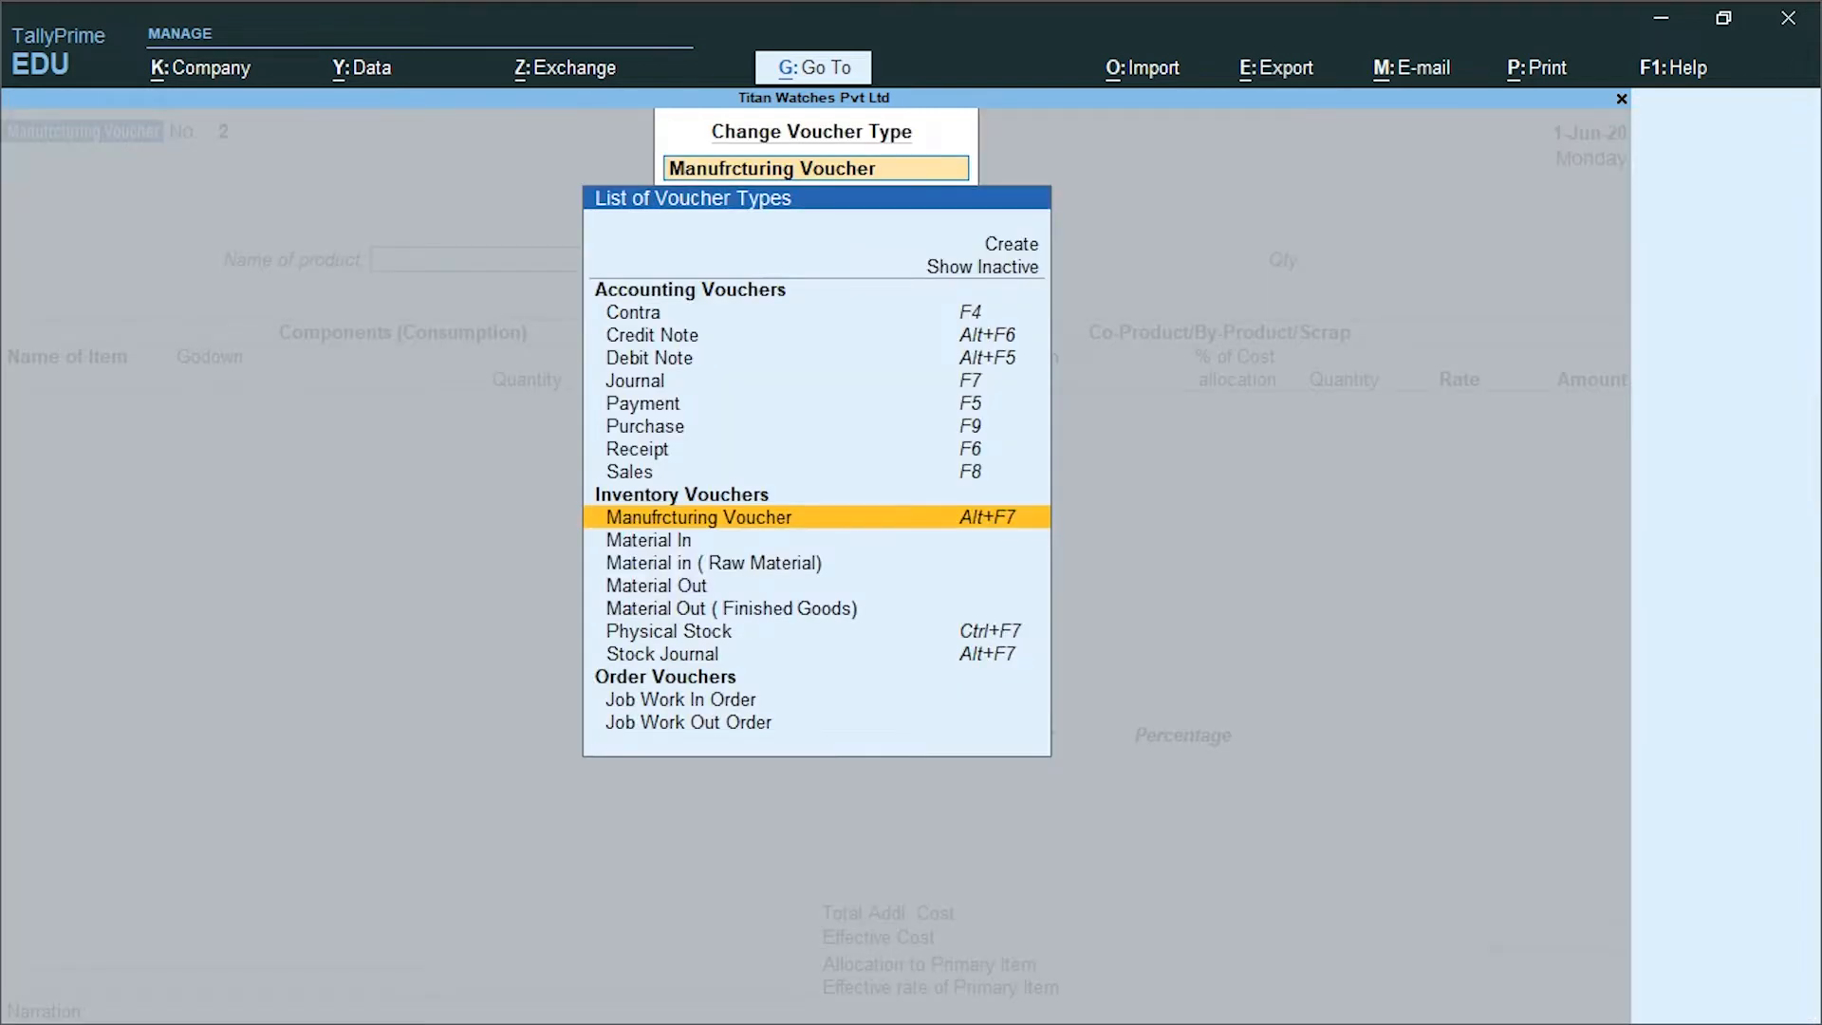
key("Down")
key("Down")
key("Down")
key("Down")
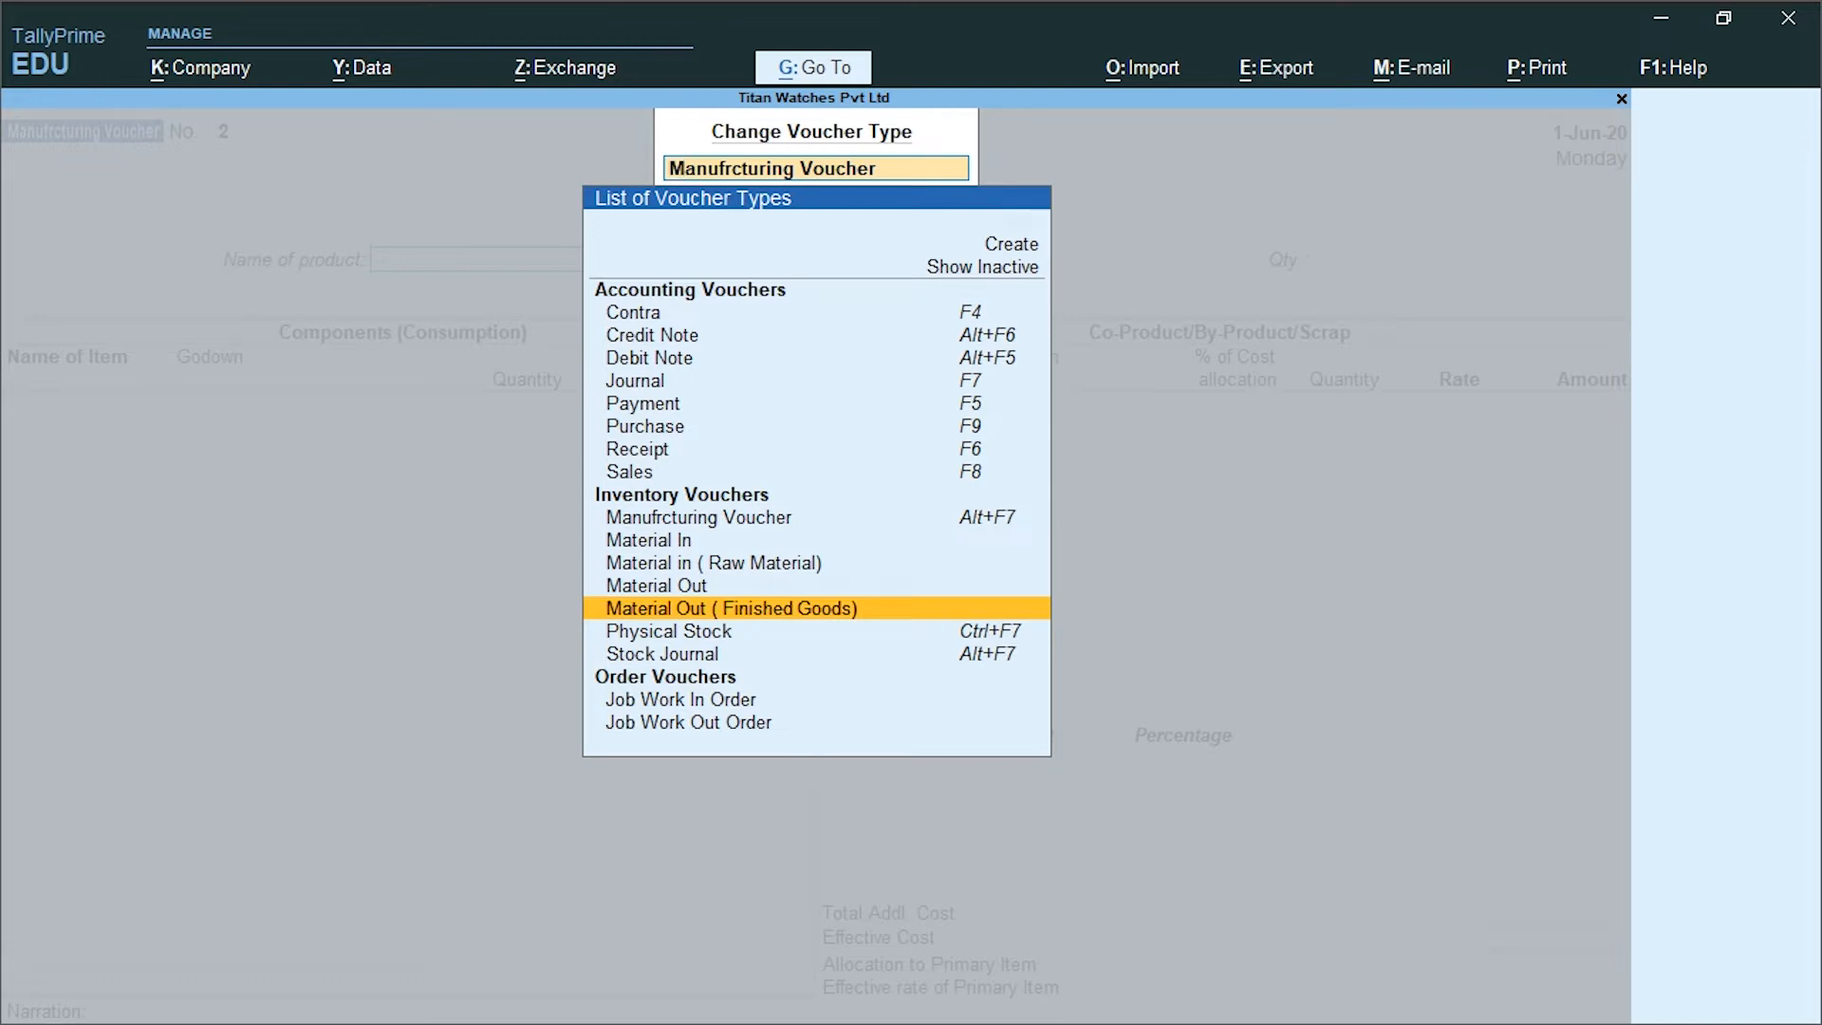
key("Return")
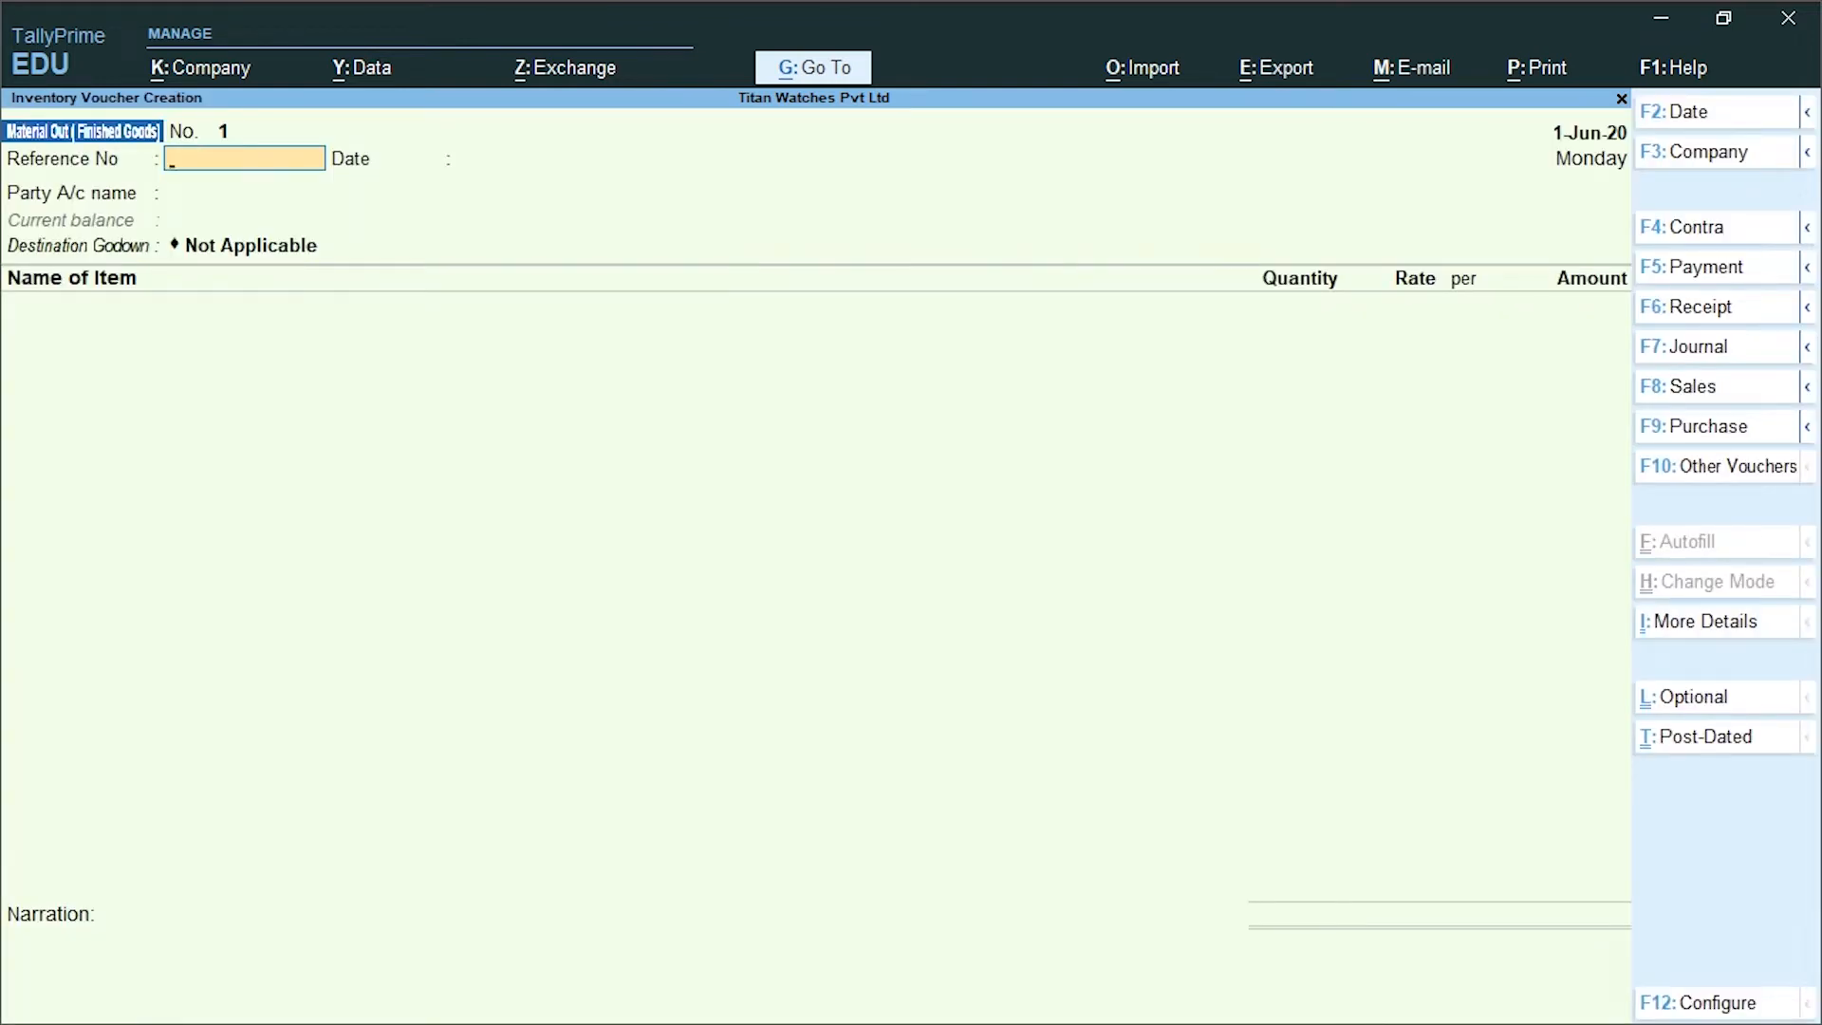
Set the Material Out voucher date to 1-Jul-20 and its reference number to re\011
key("F2")
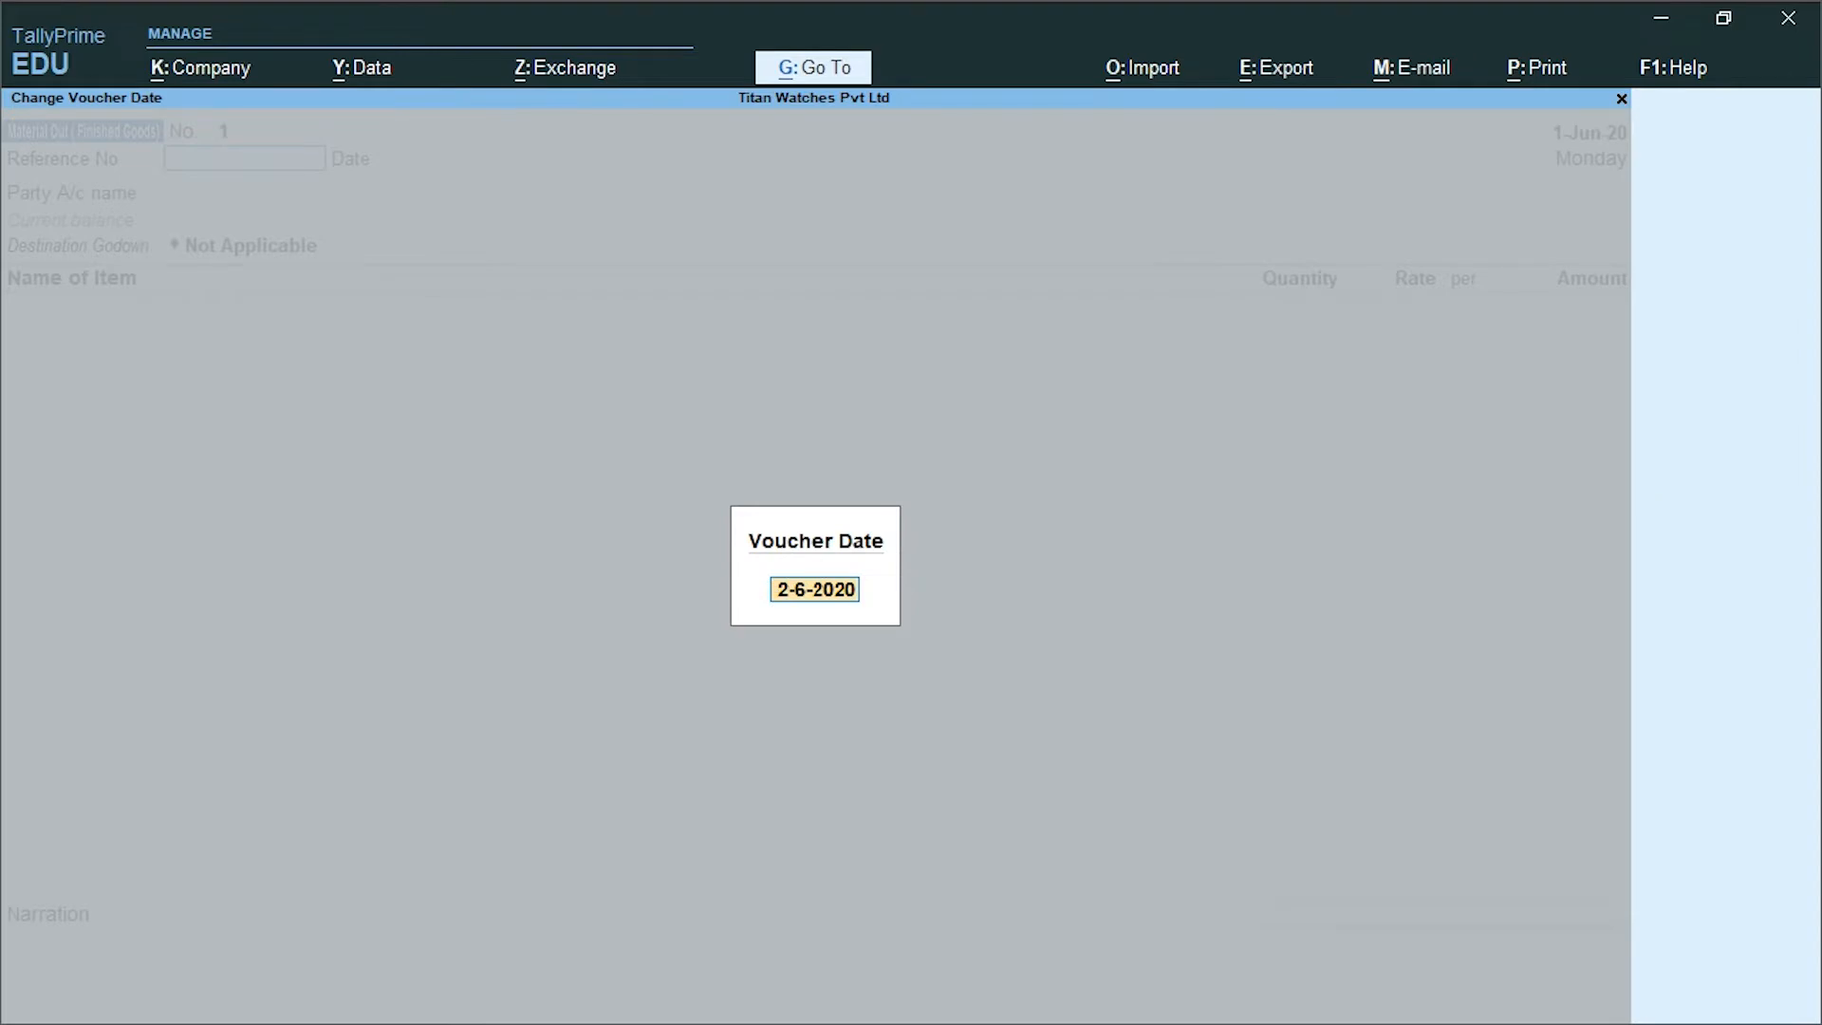
type("1-7")
key("Return")
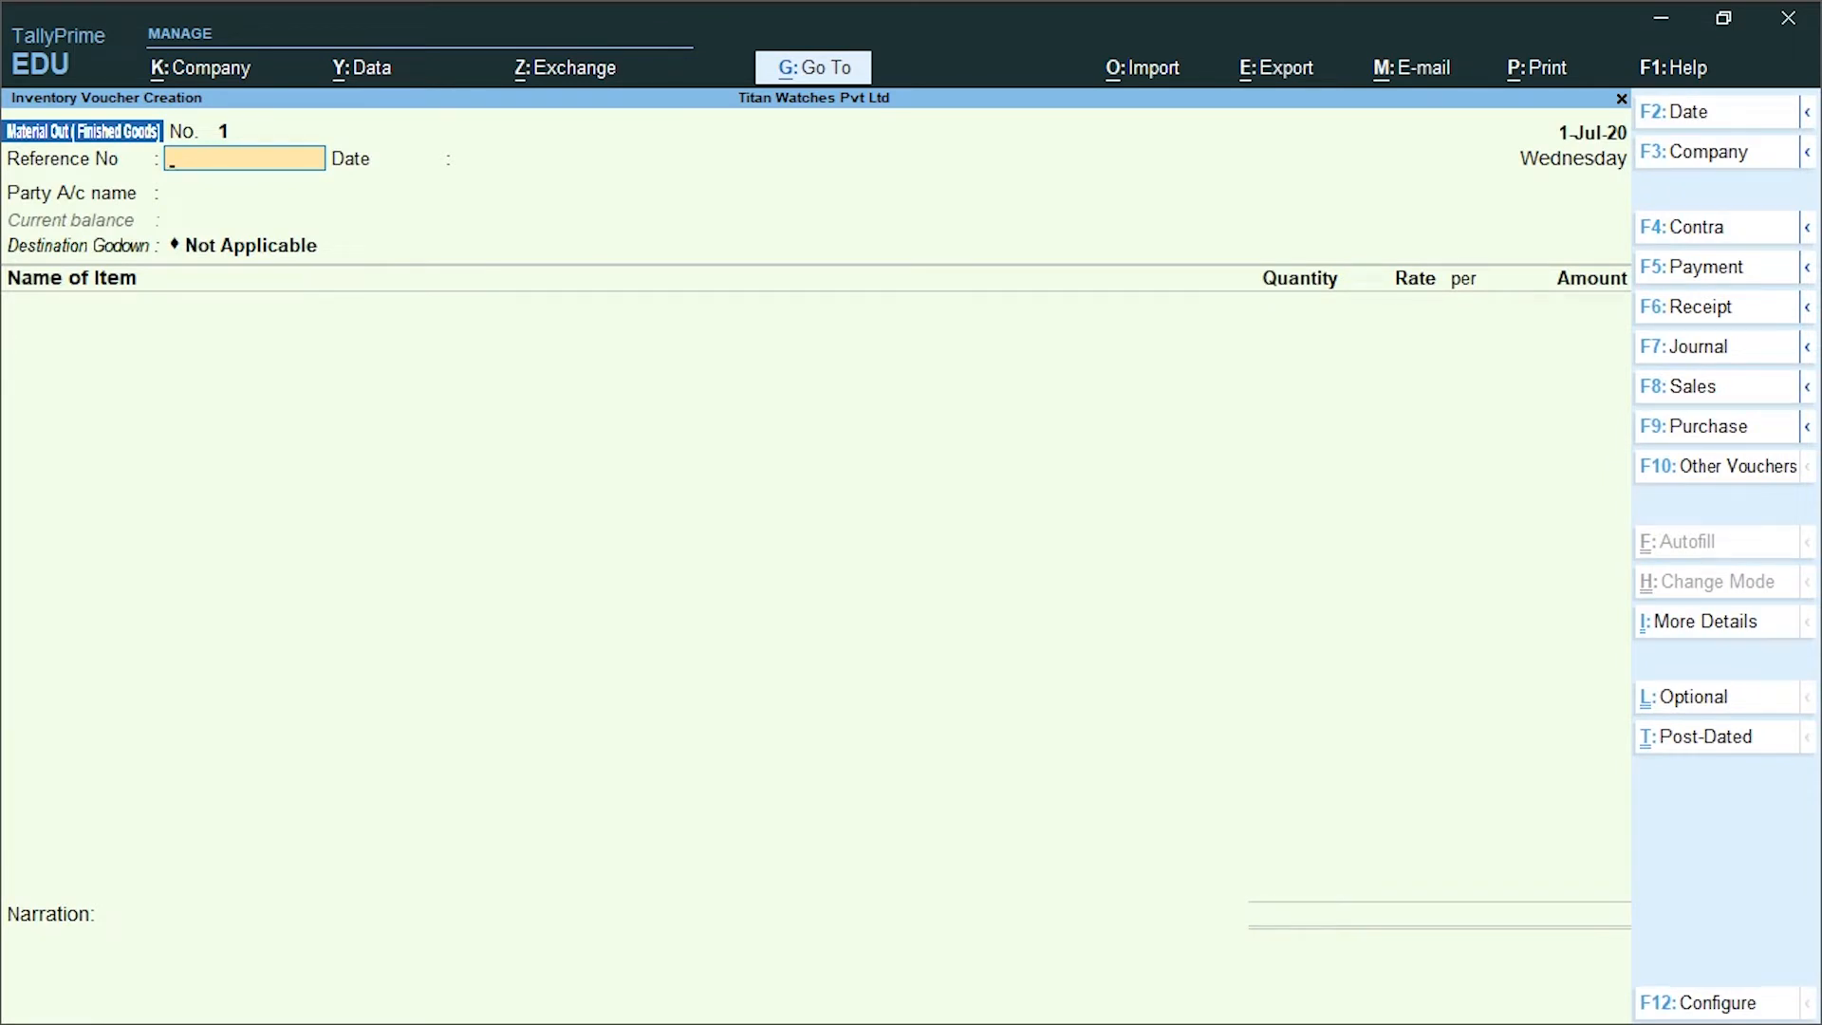
type("re\\011")
key("Return")
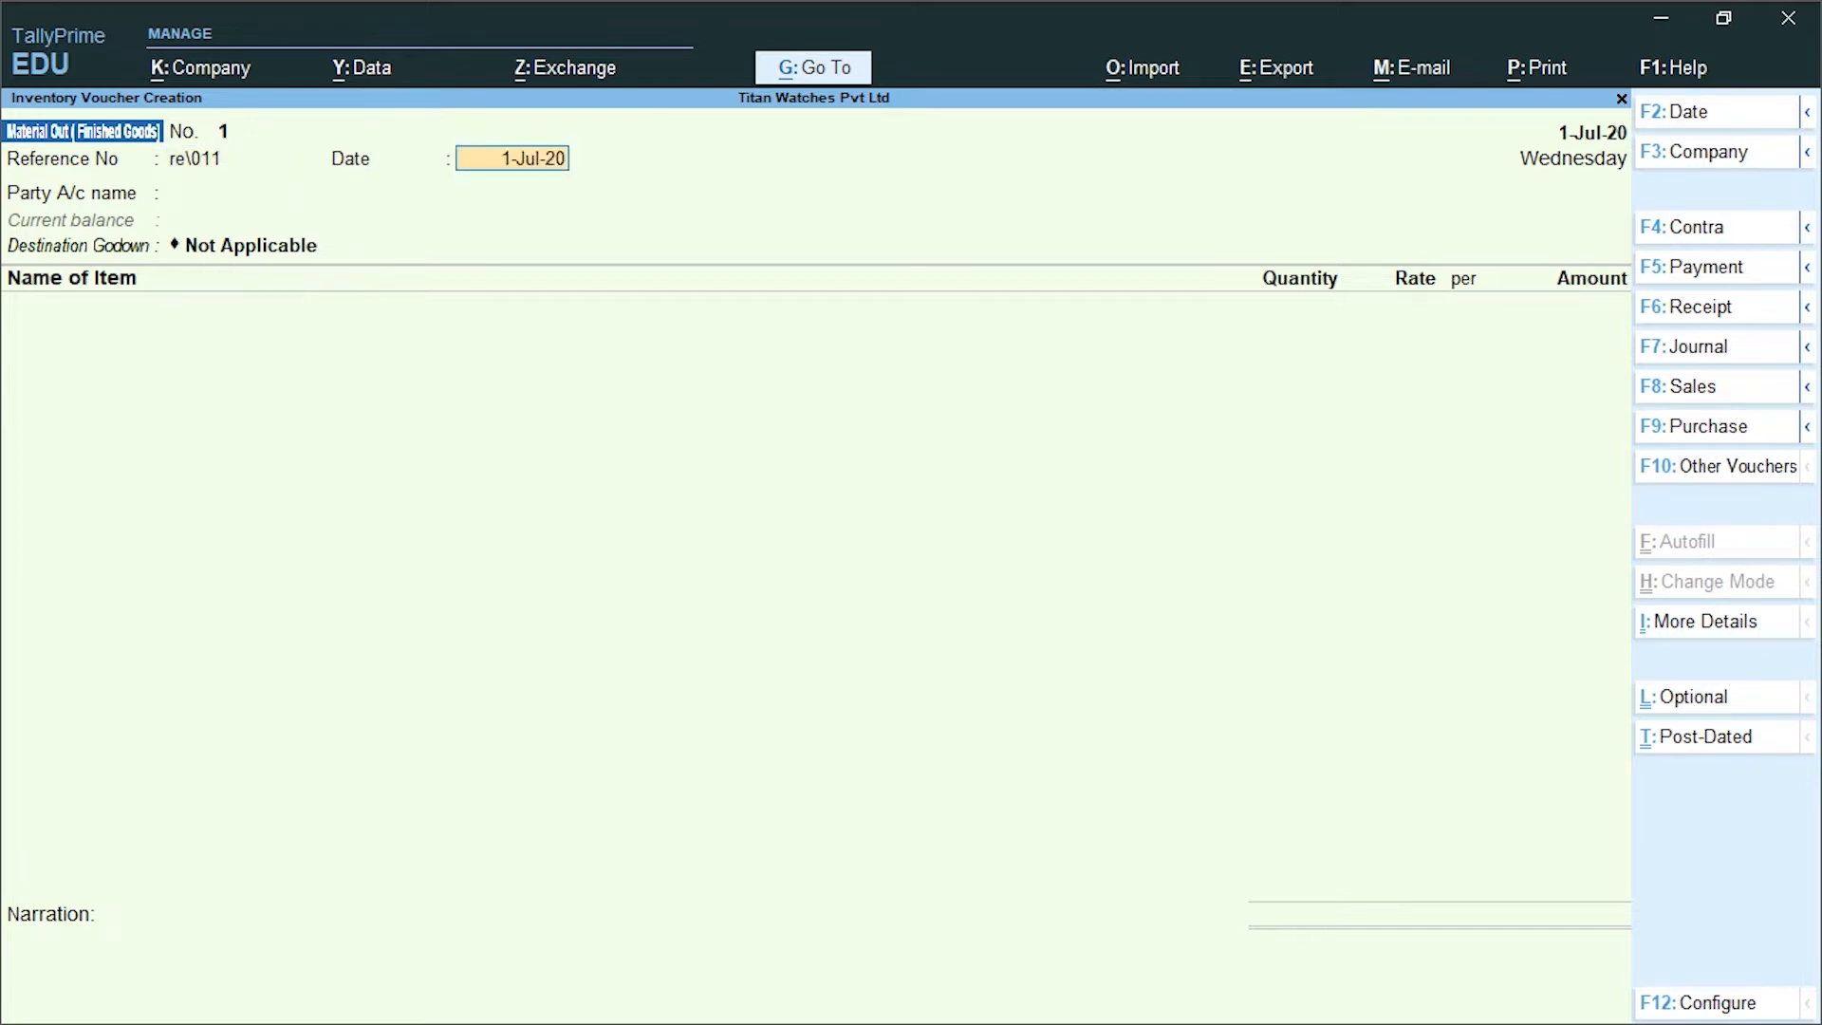
Keep the reference date as 1-Jul-20 and choose Modern Industries as the party account
key("Return")
key("Down")
key("Down")
key("Down")
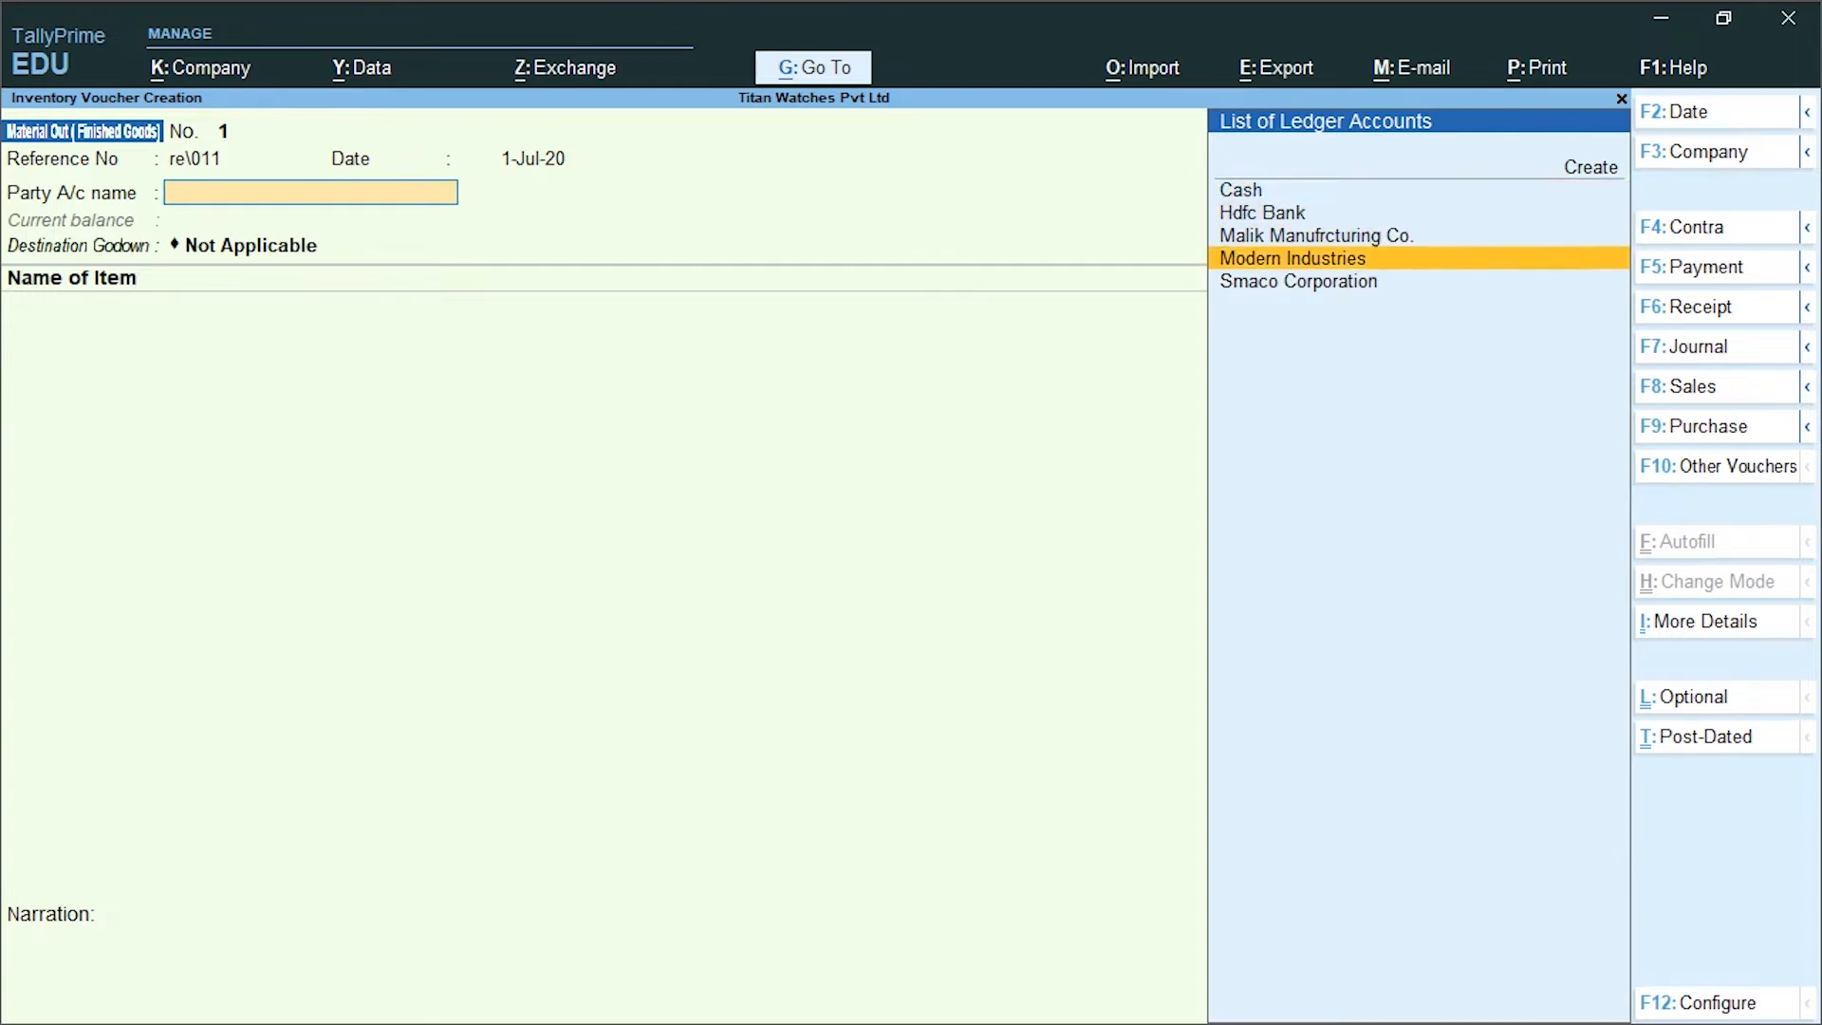
key("Return")
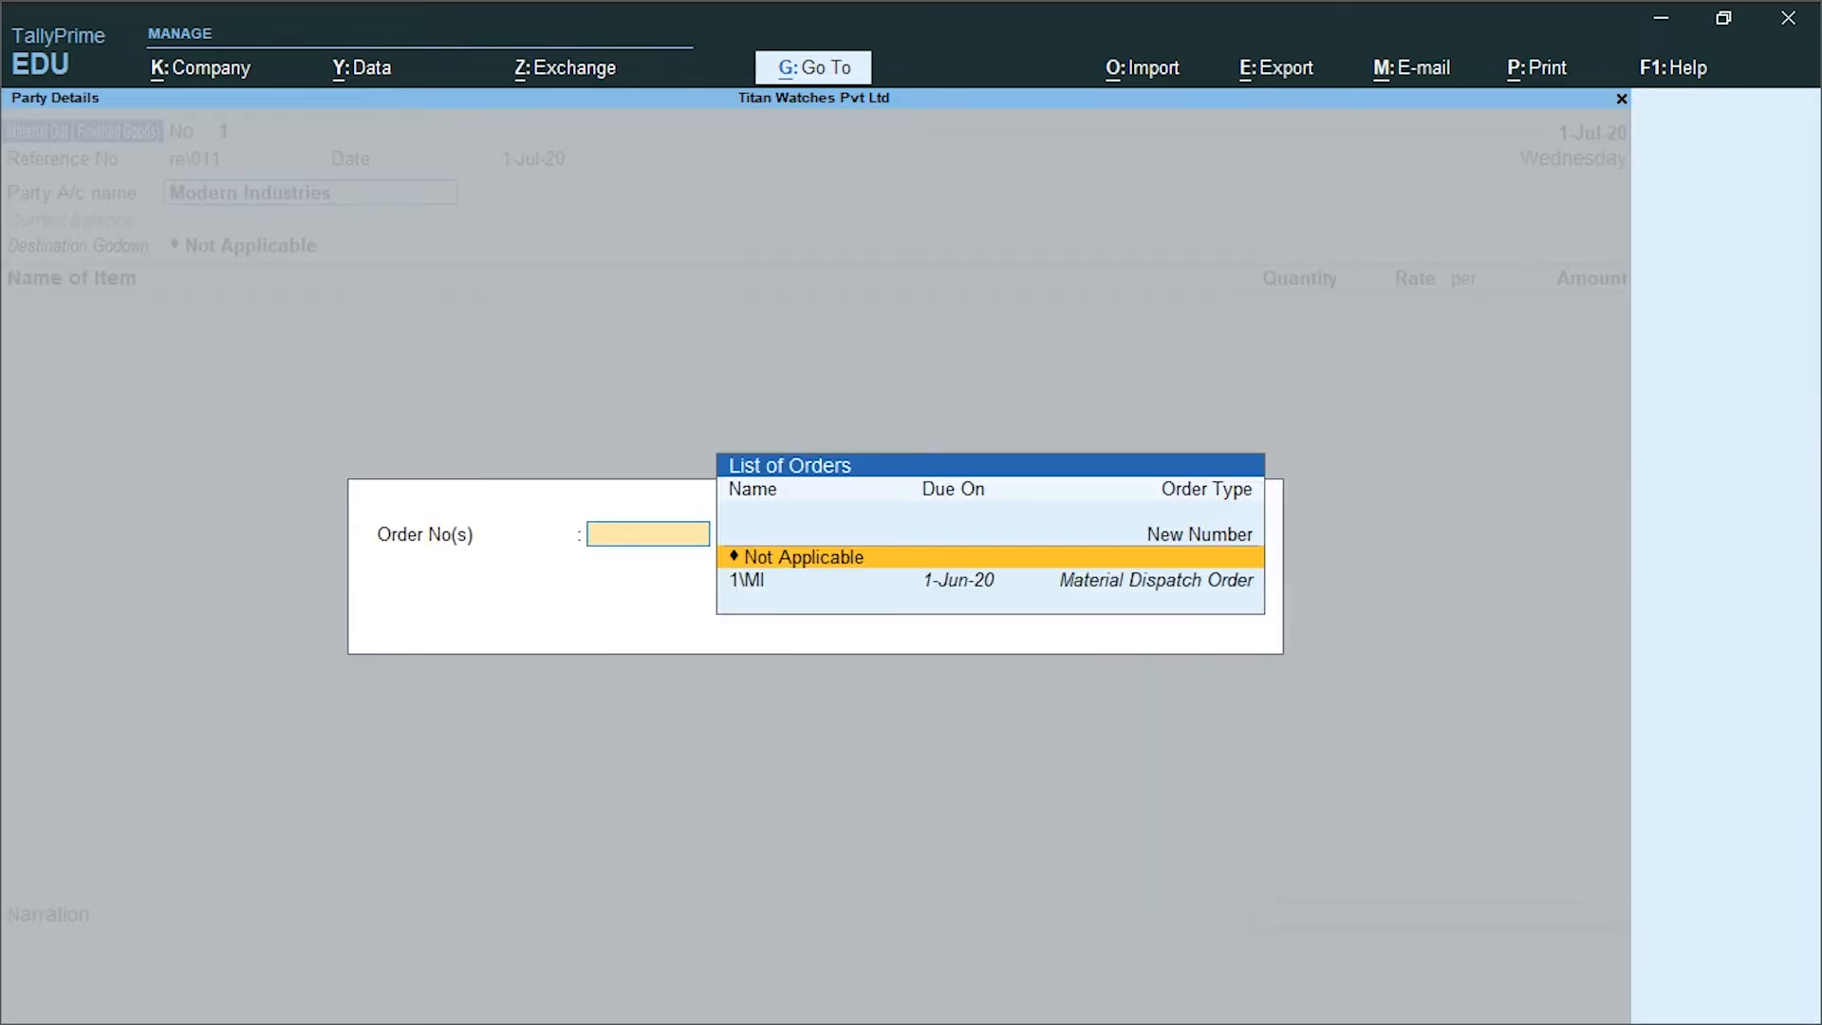
Link the voucher to material dispatch order 1\MI and accept the remaining party details unchanged
key("Down")
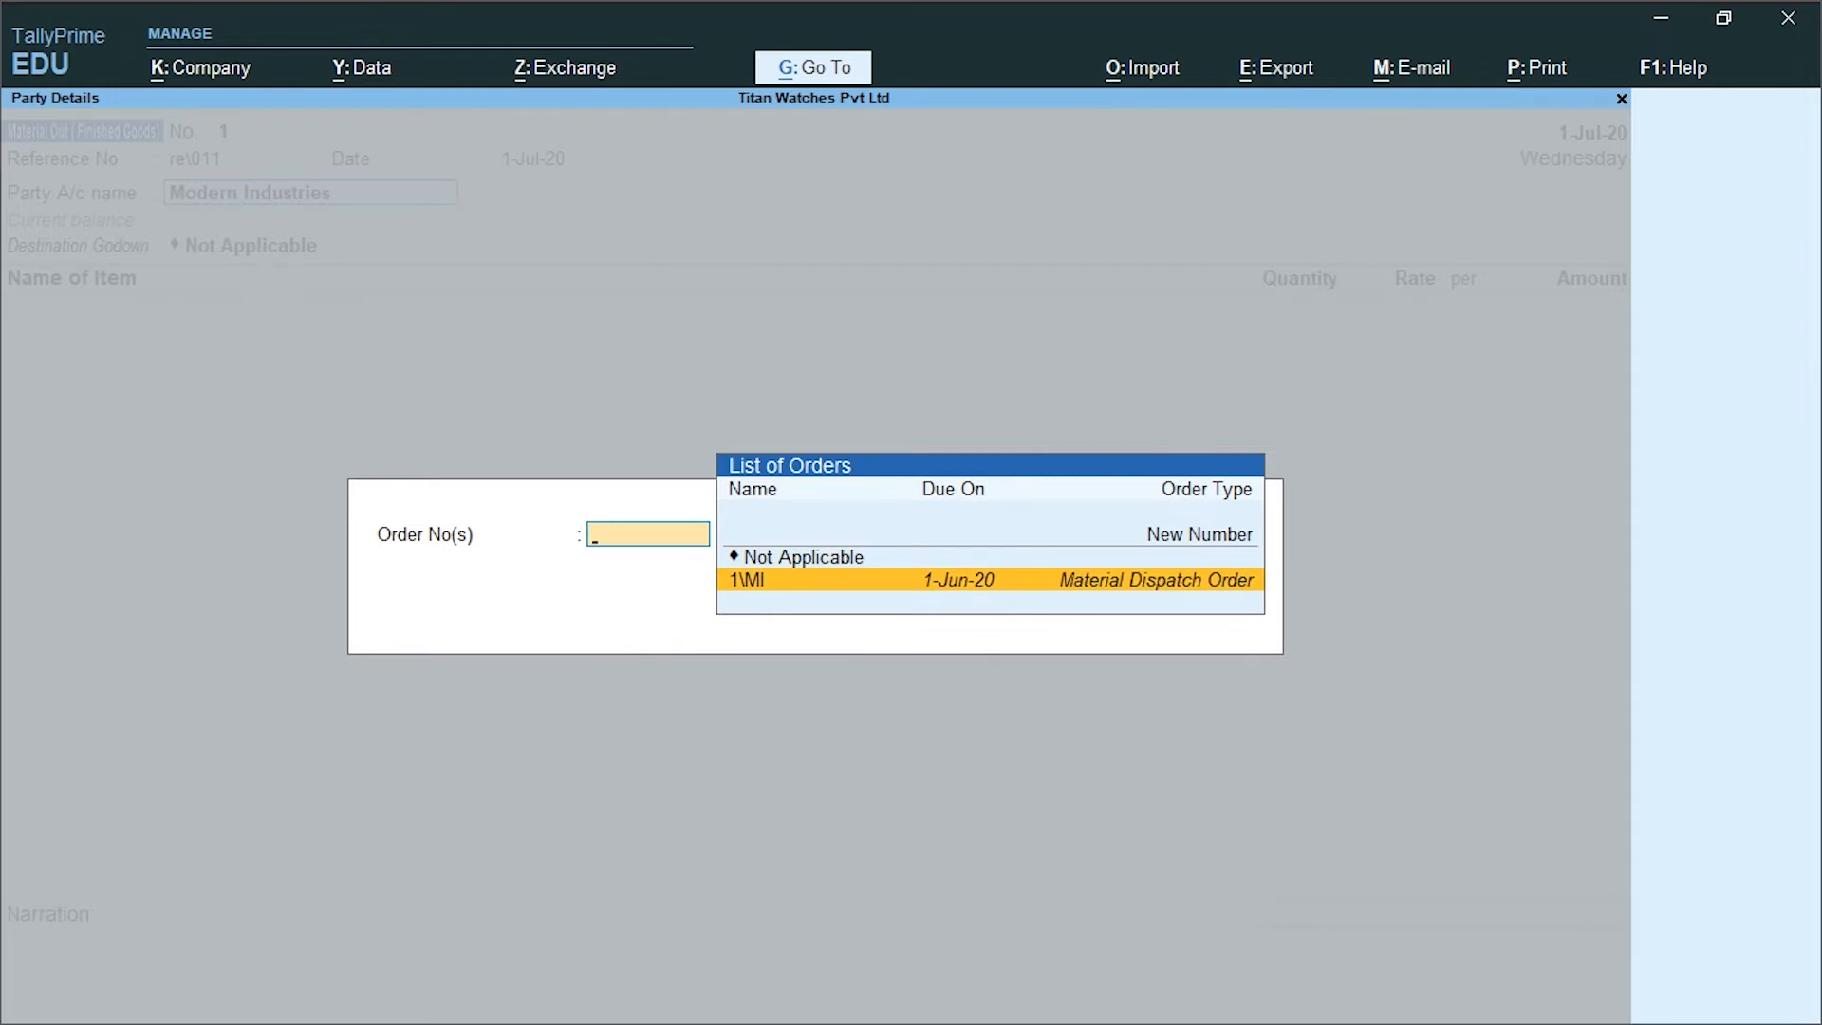
key("Return")
key("Return")
key("Return")
key("Return")
key("Return")
key("Return")
key("Return")
key("Return")
key("Return")
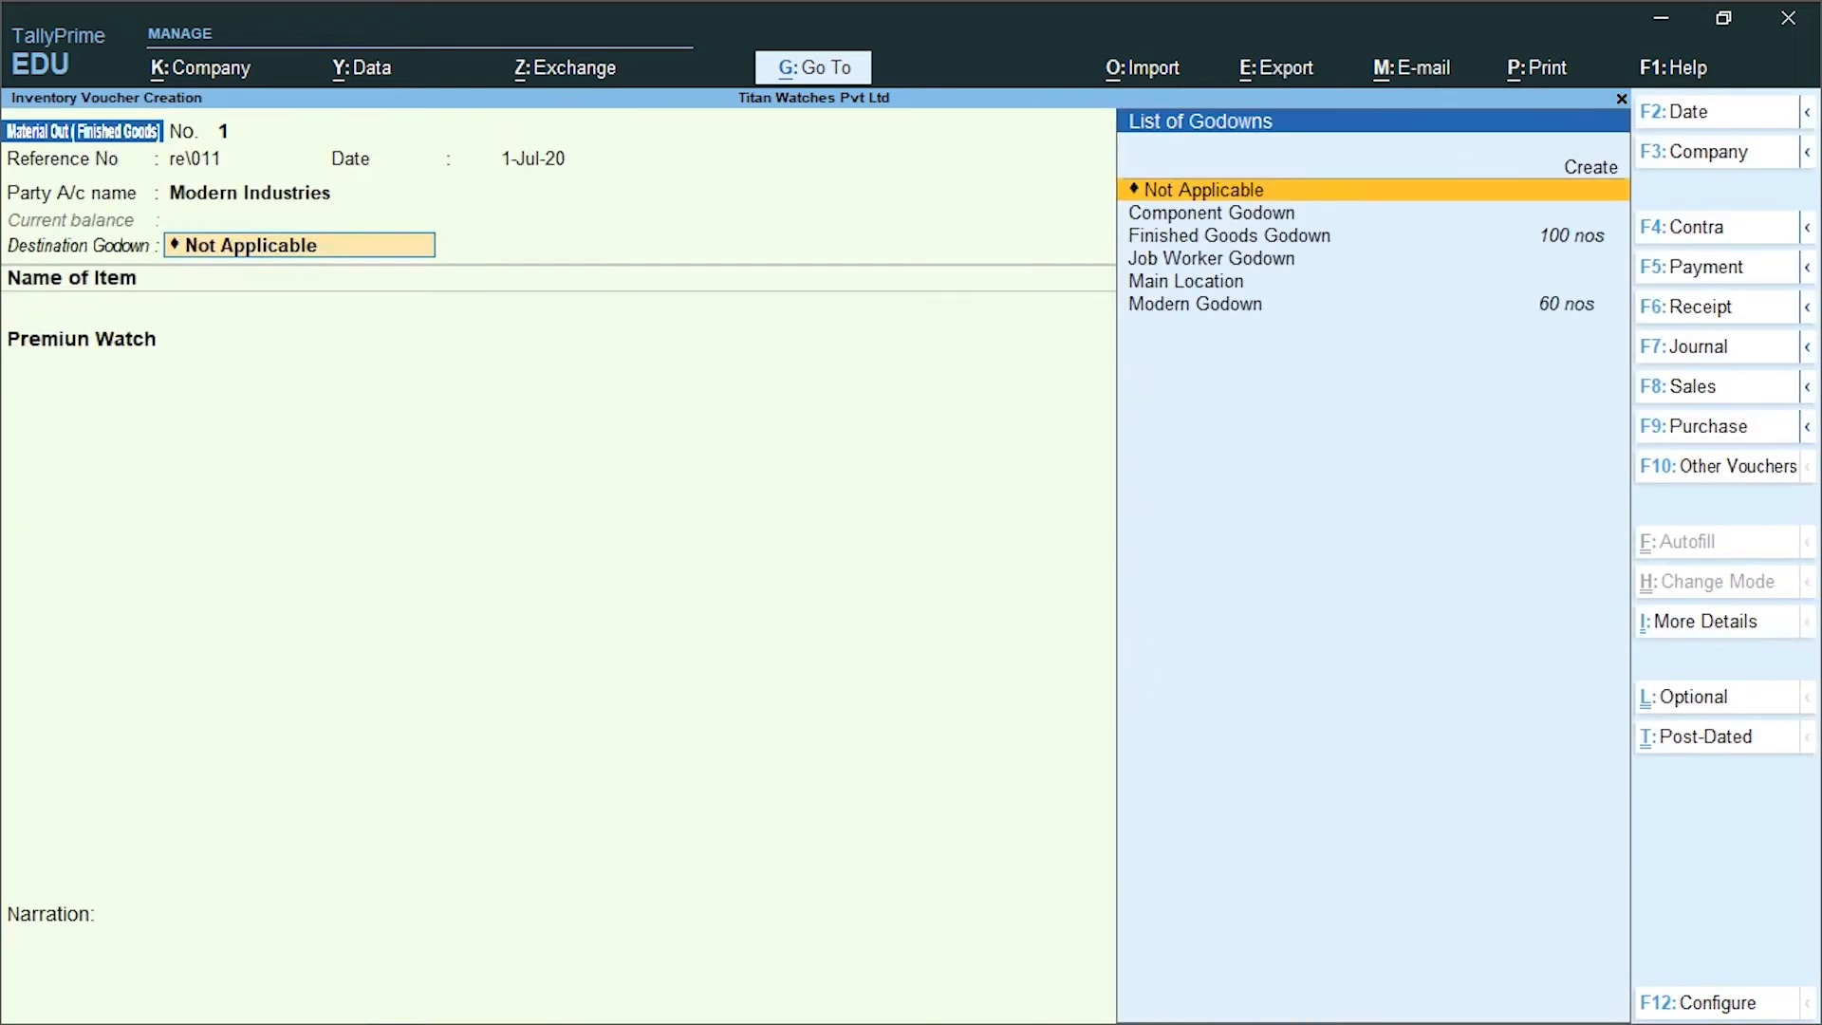
Accept the Premiun Watch line with destination godown Not Applicable and save the Material Out voucher without a narration
key("Return")
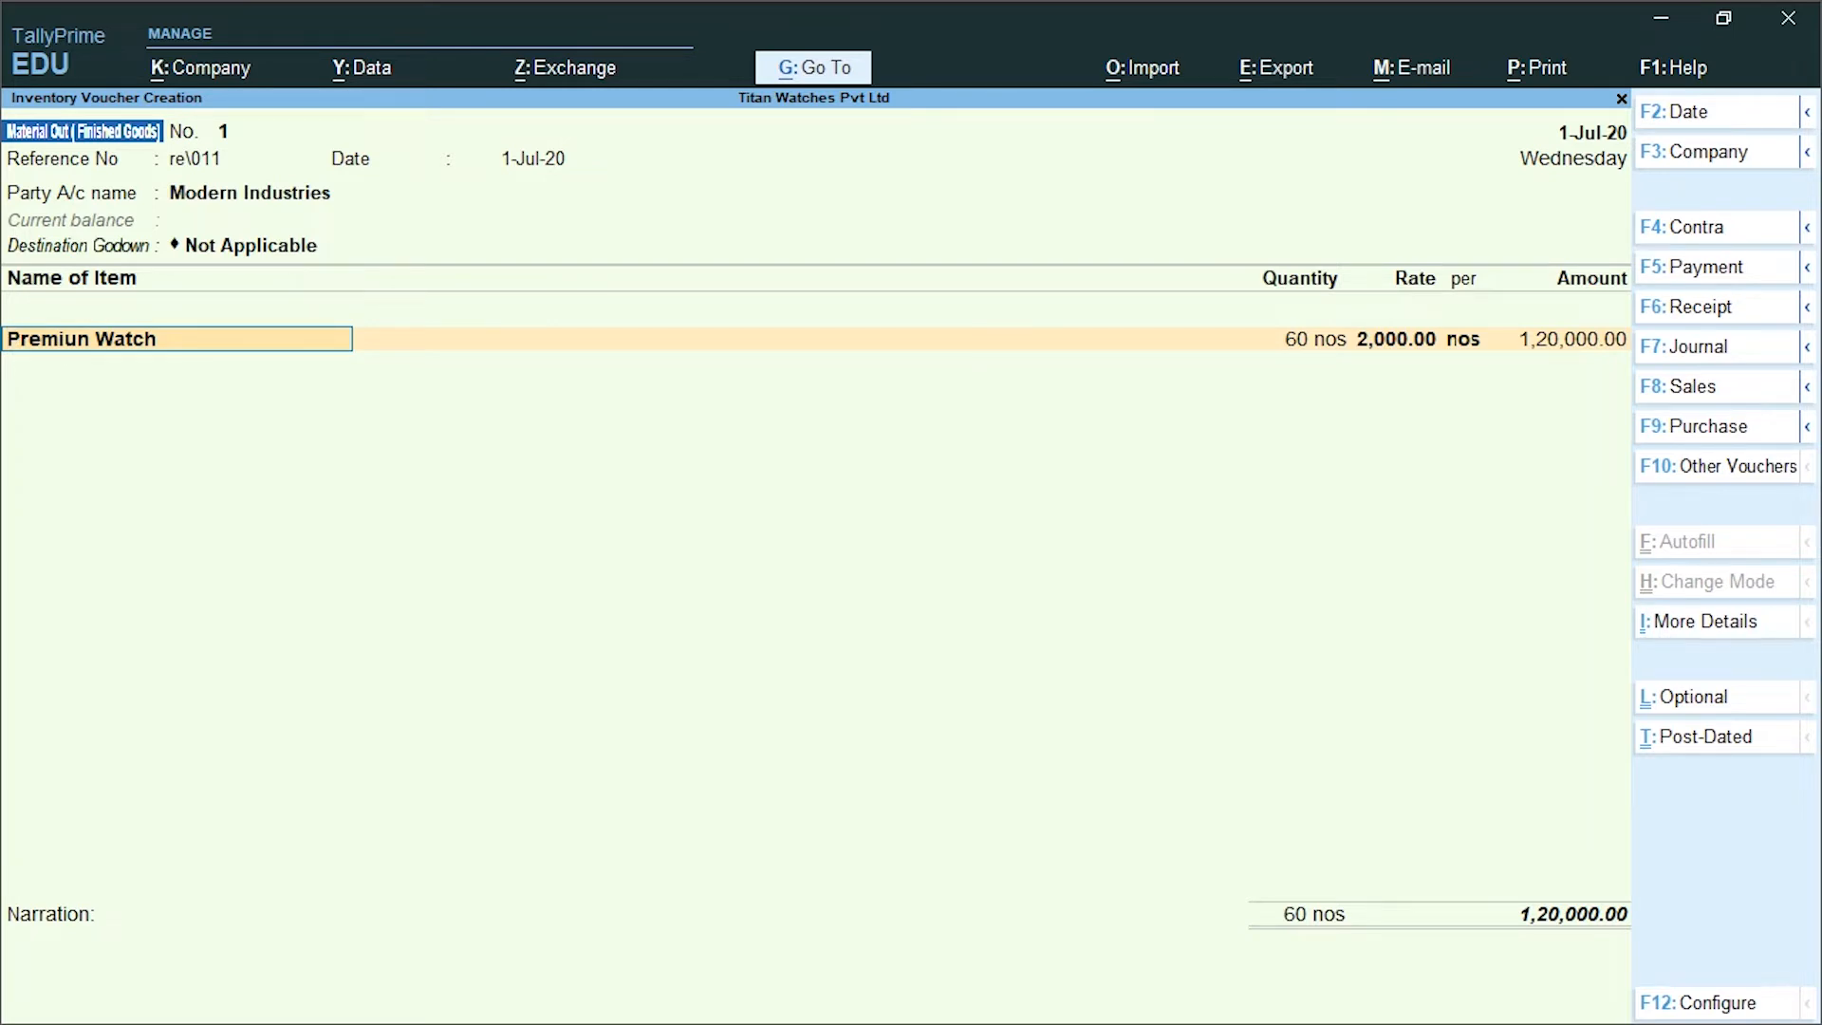
key("Return")
key("Return")
key("Return")
key("Return")
key("Return")
key("Return")
key("Return")
key("Return")
key("Return")
key("Return")
key("Return")
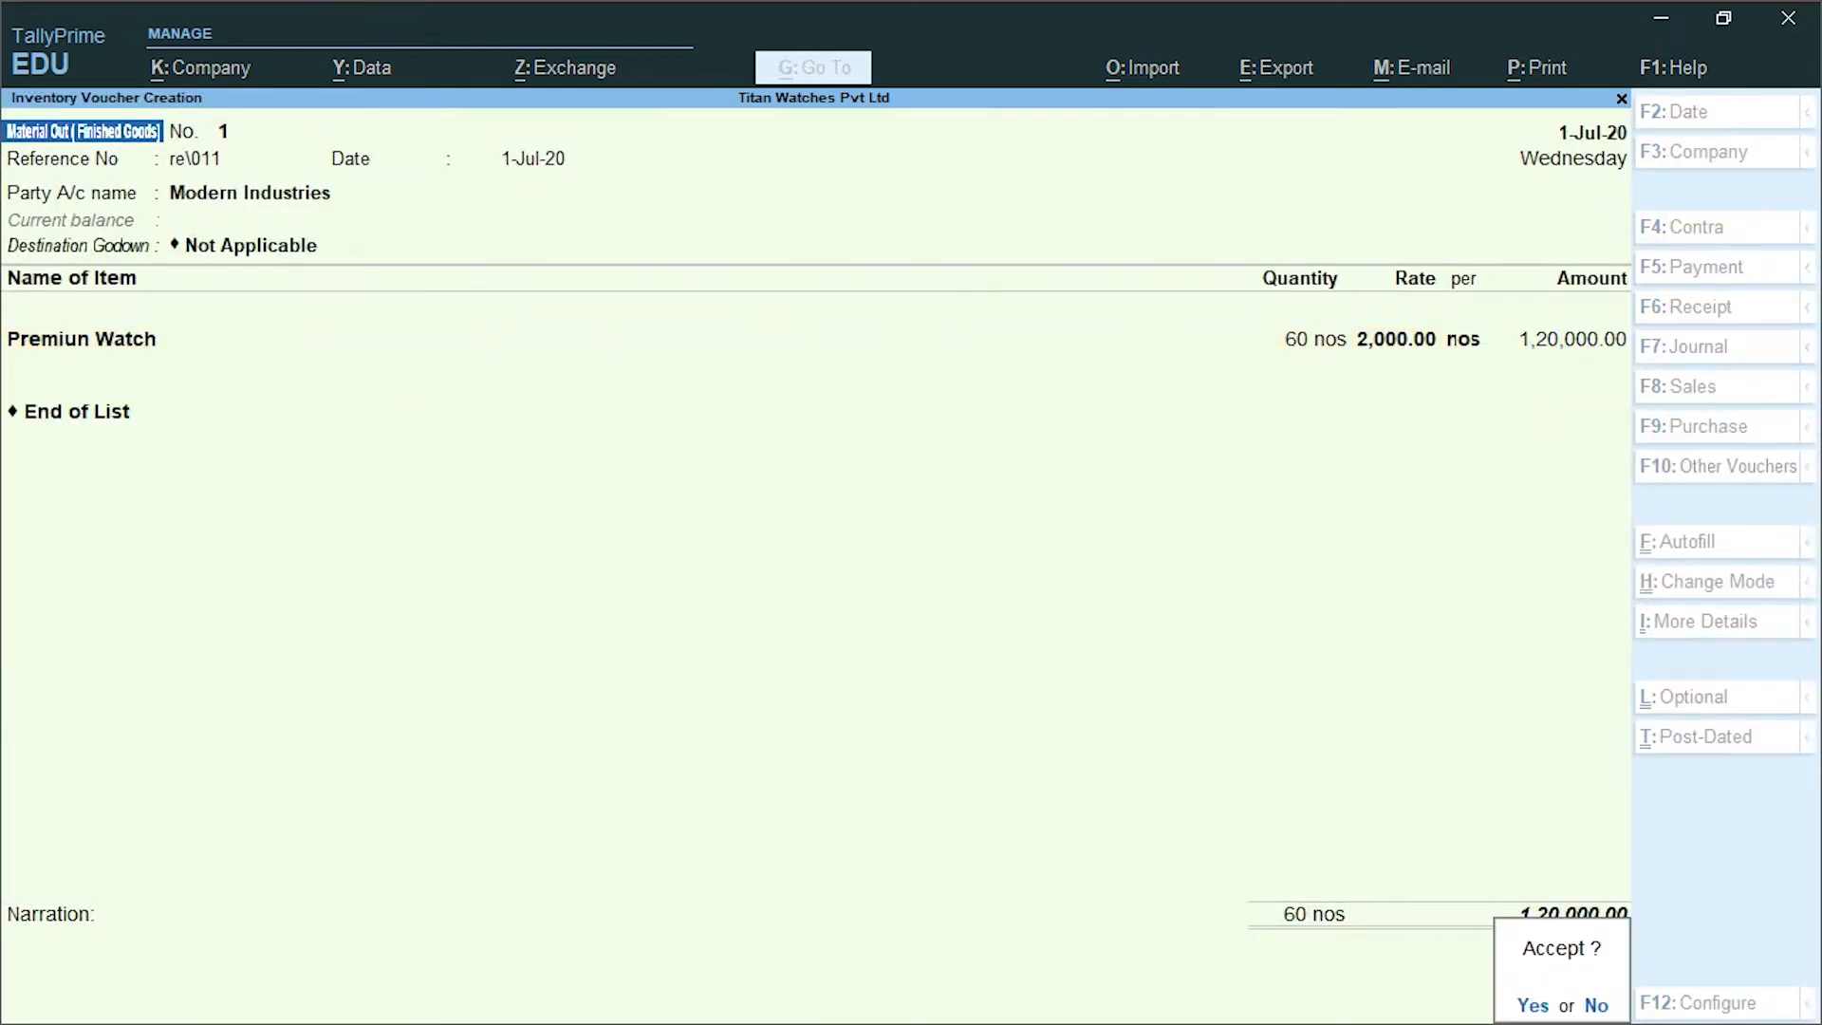
key("Return")
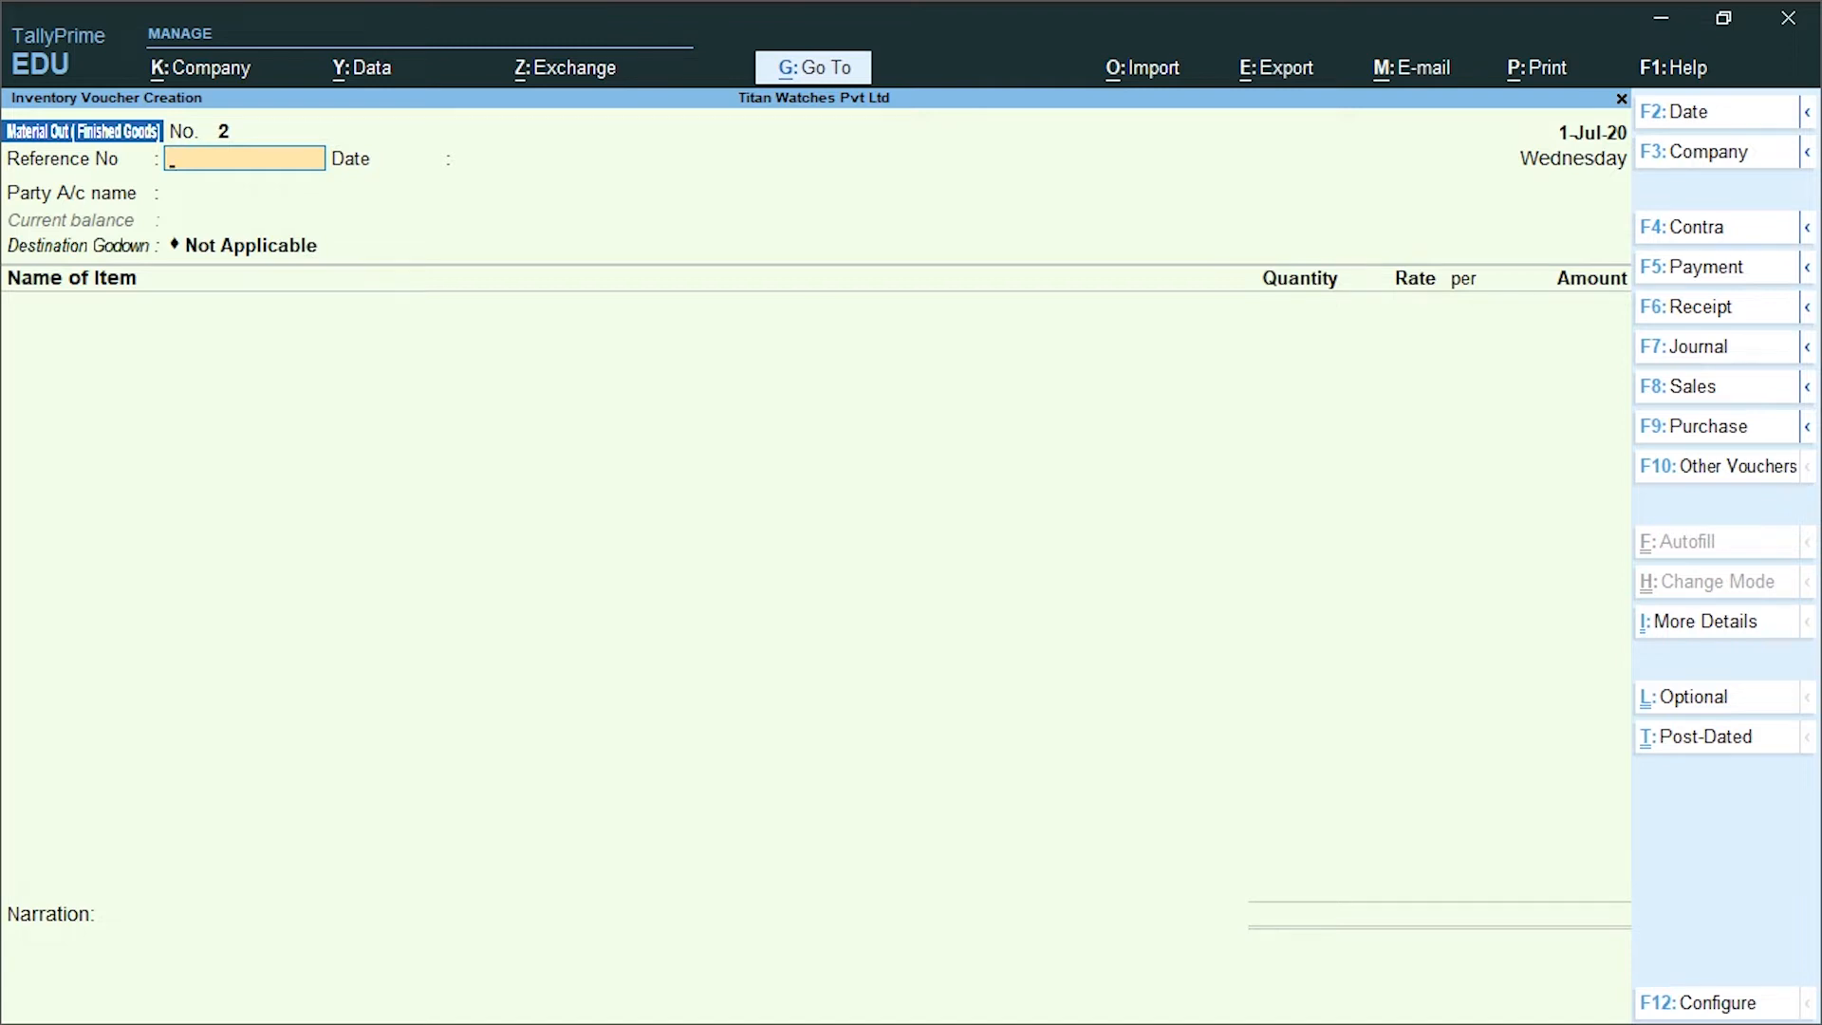
Leave the Material Out entry and open a Sales voucher in Accounting Invoice mode
key("Escape")
key("y")
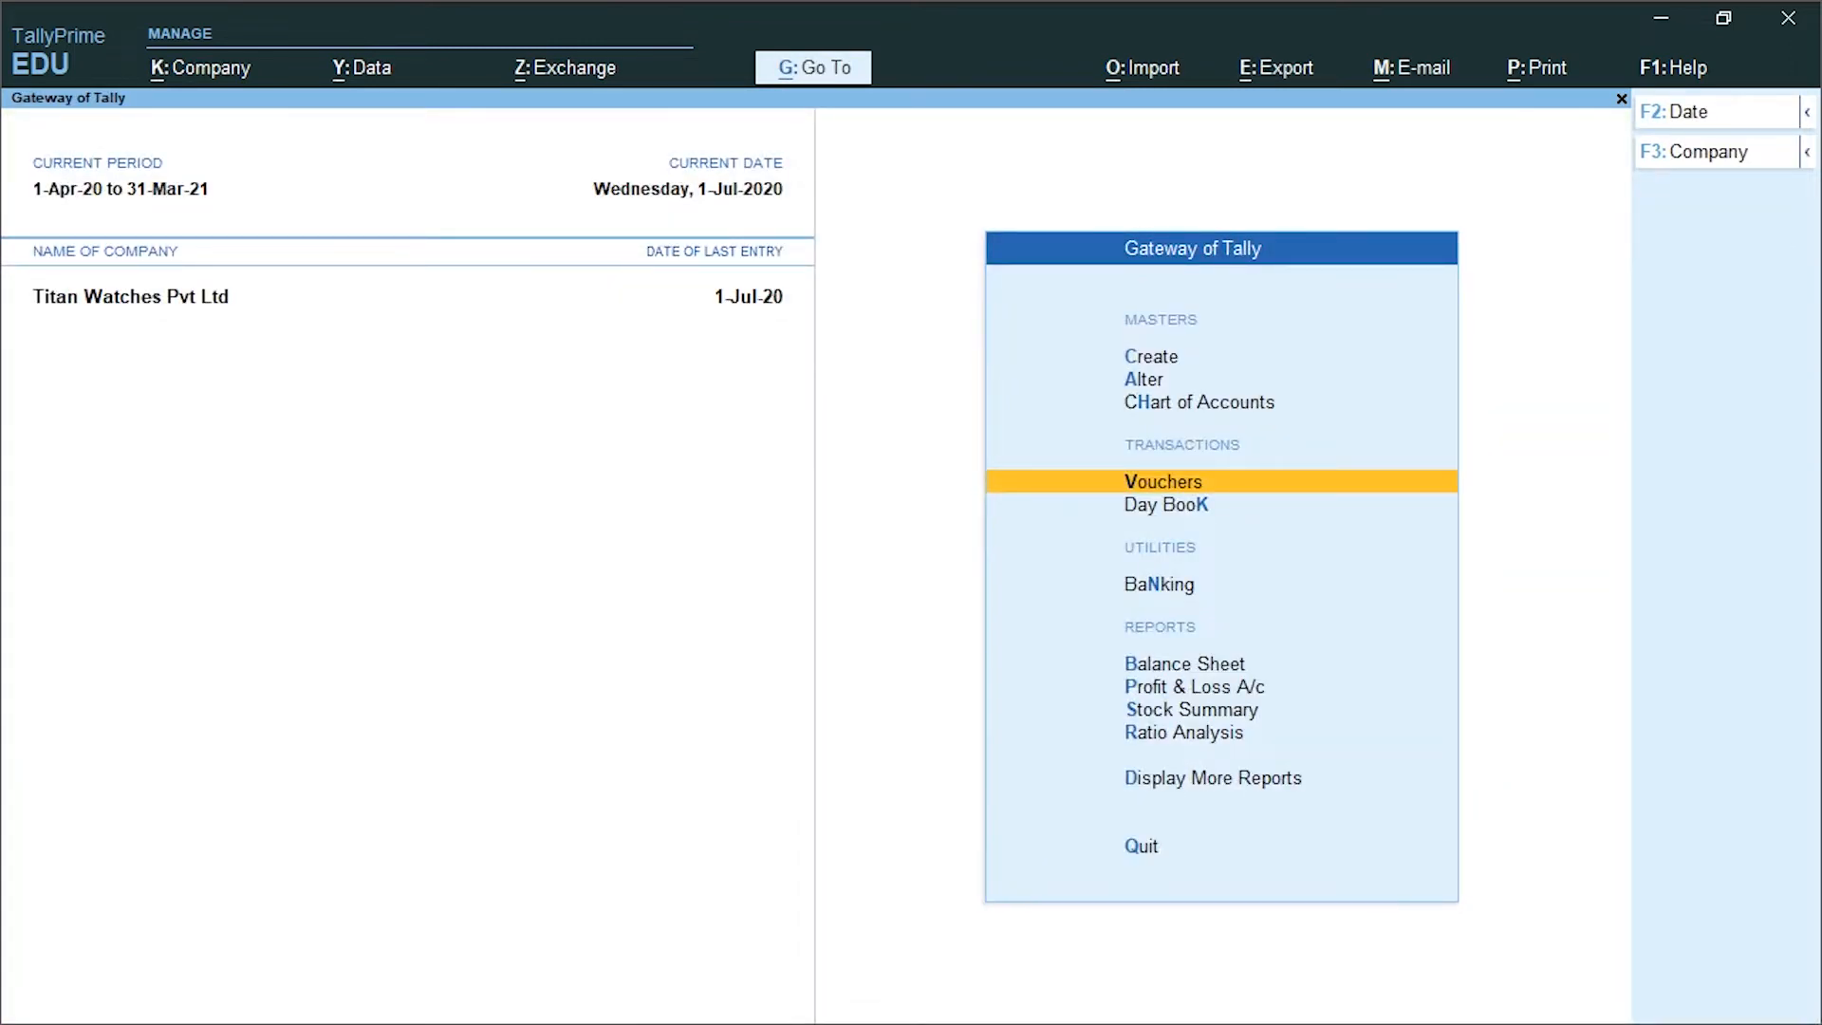
key("Return")
key("F8")
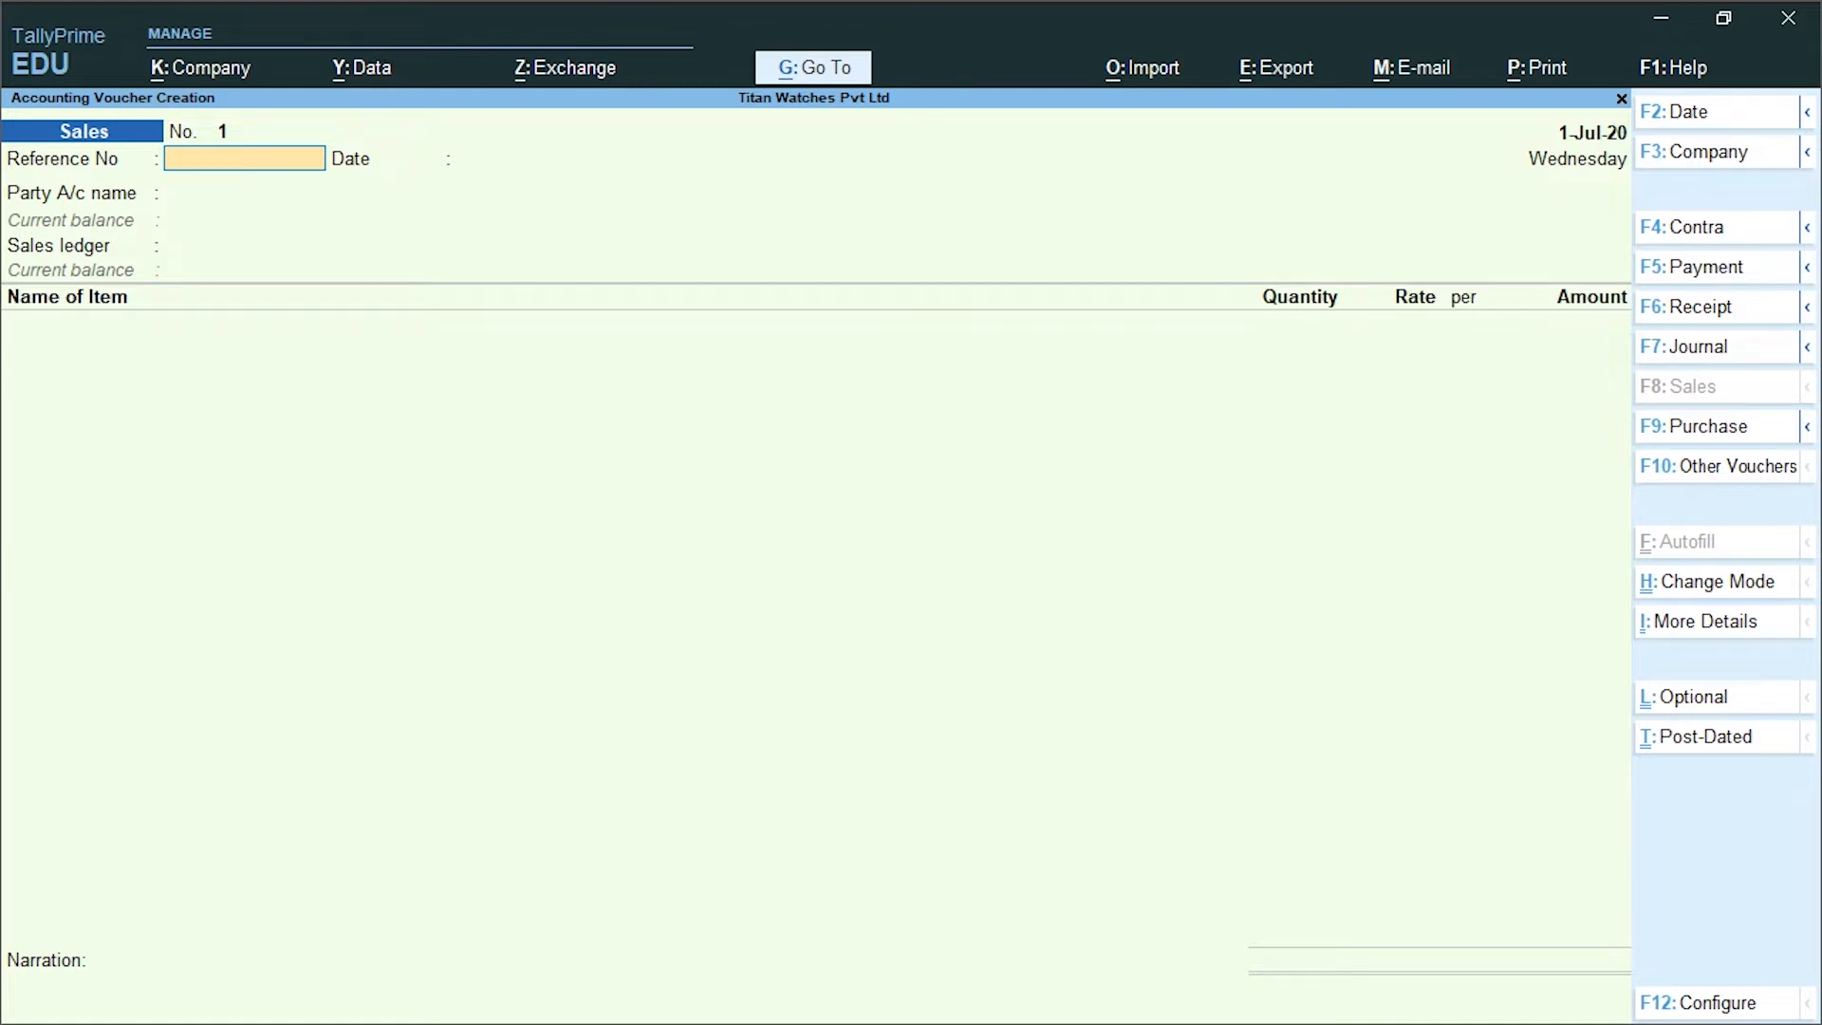
key("ctrl+h")
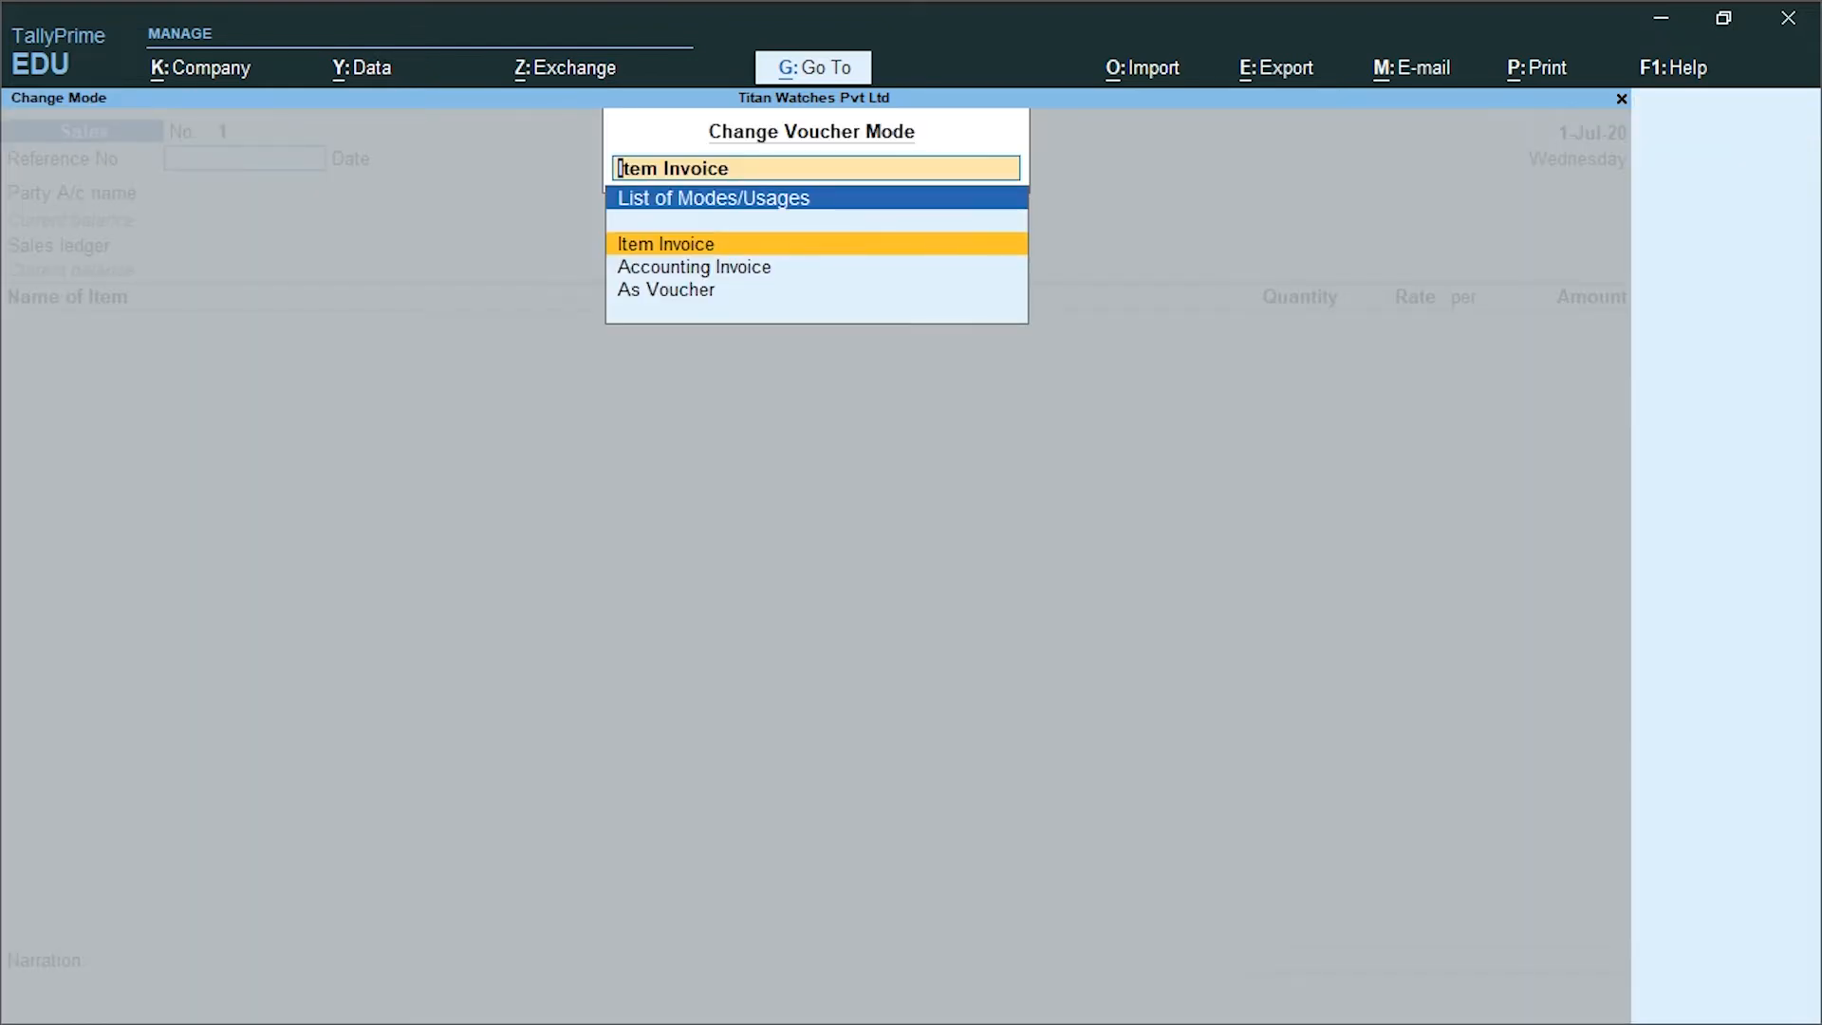
key("Down")
key("Return")
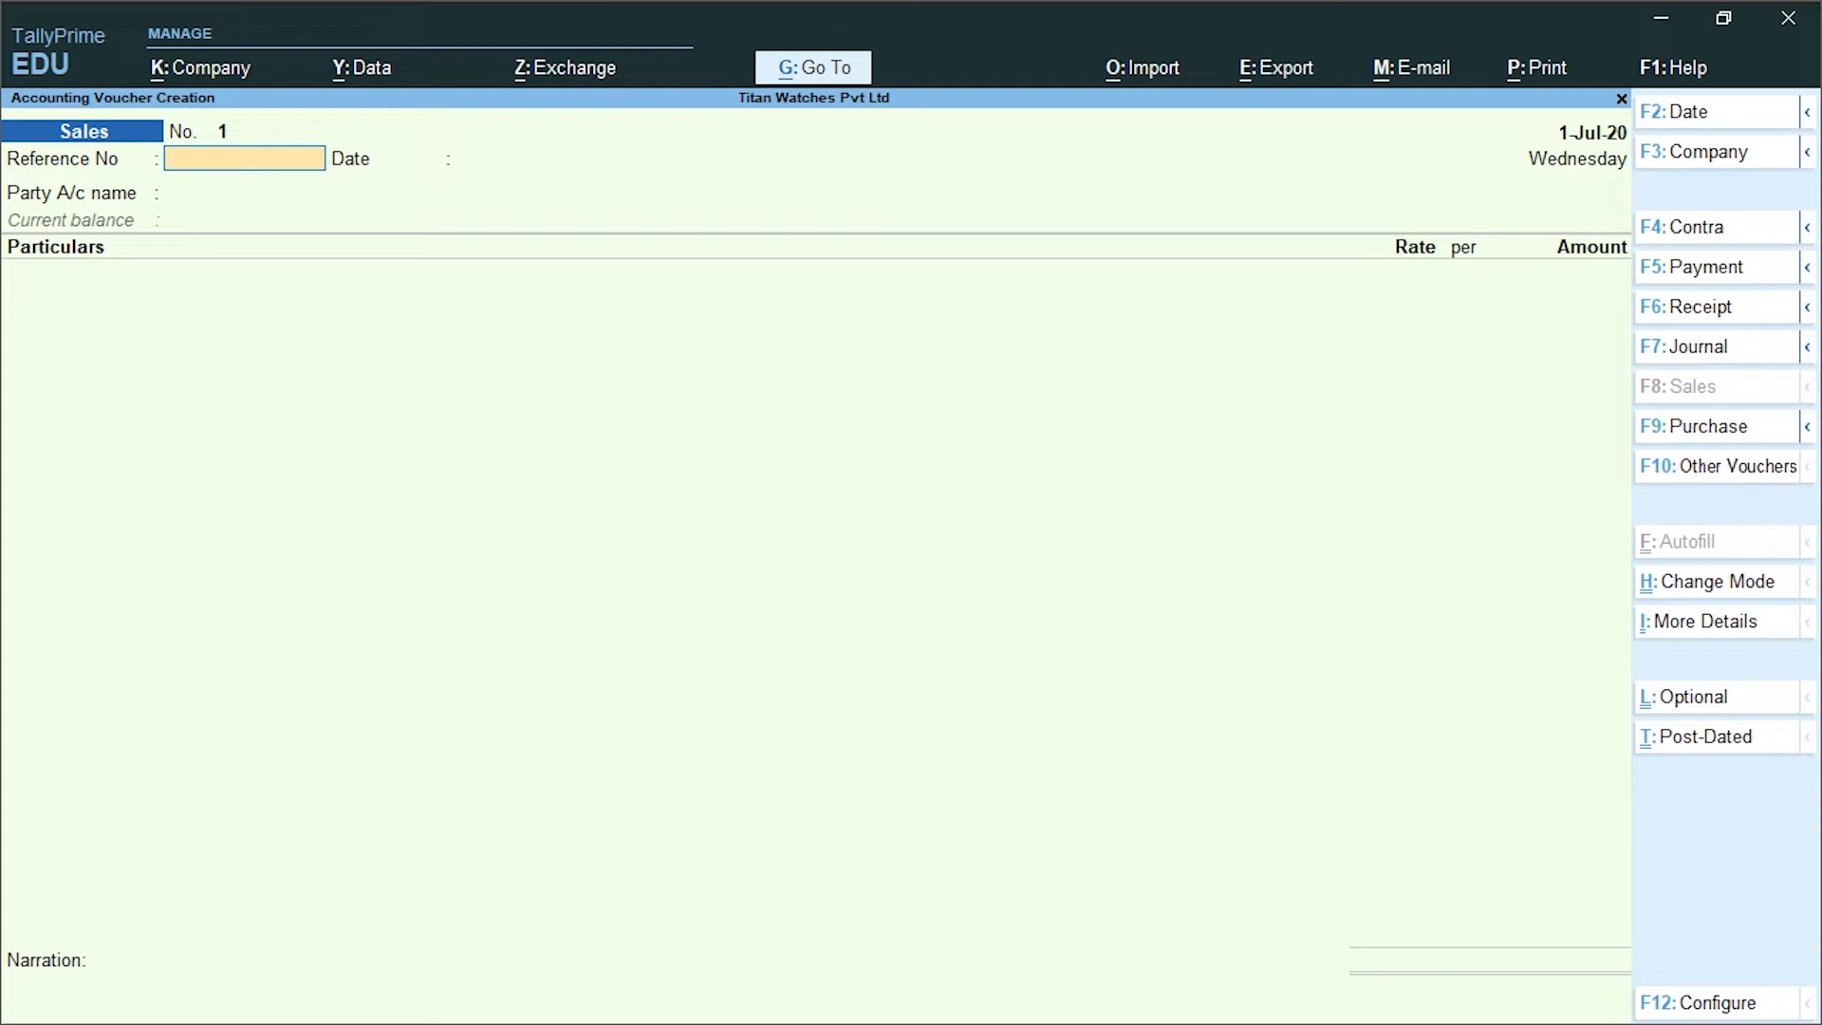
Set the sales reference number to sal\01 and choose Modern Industries as the party account
type("sal\\0")
key("Return")
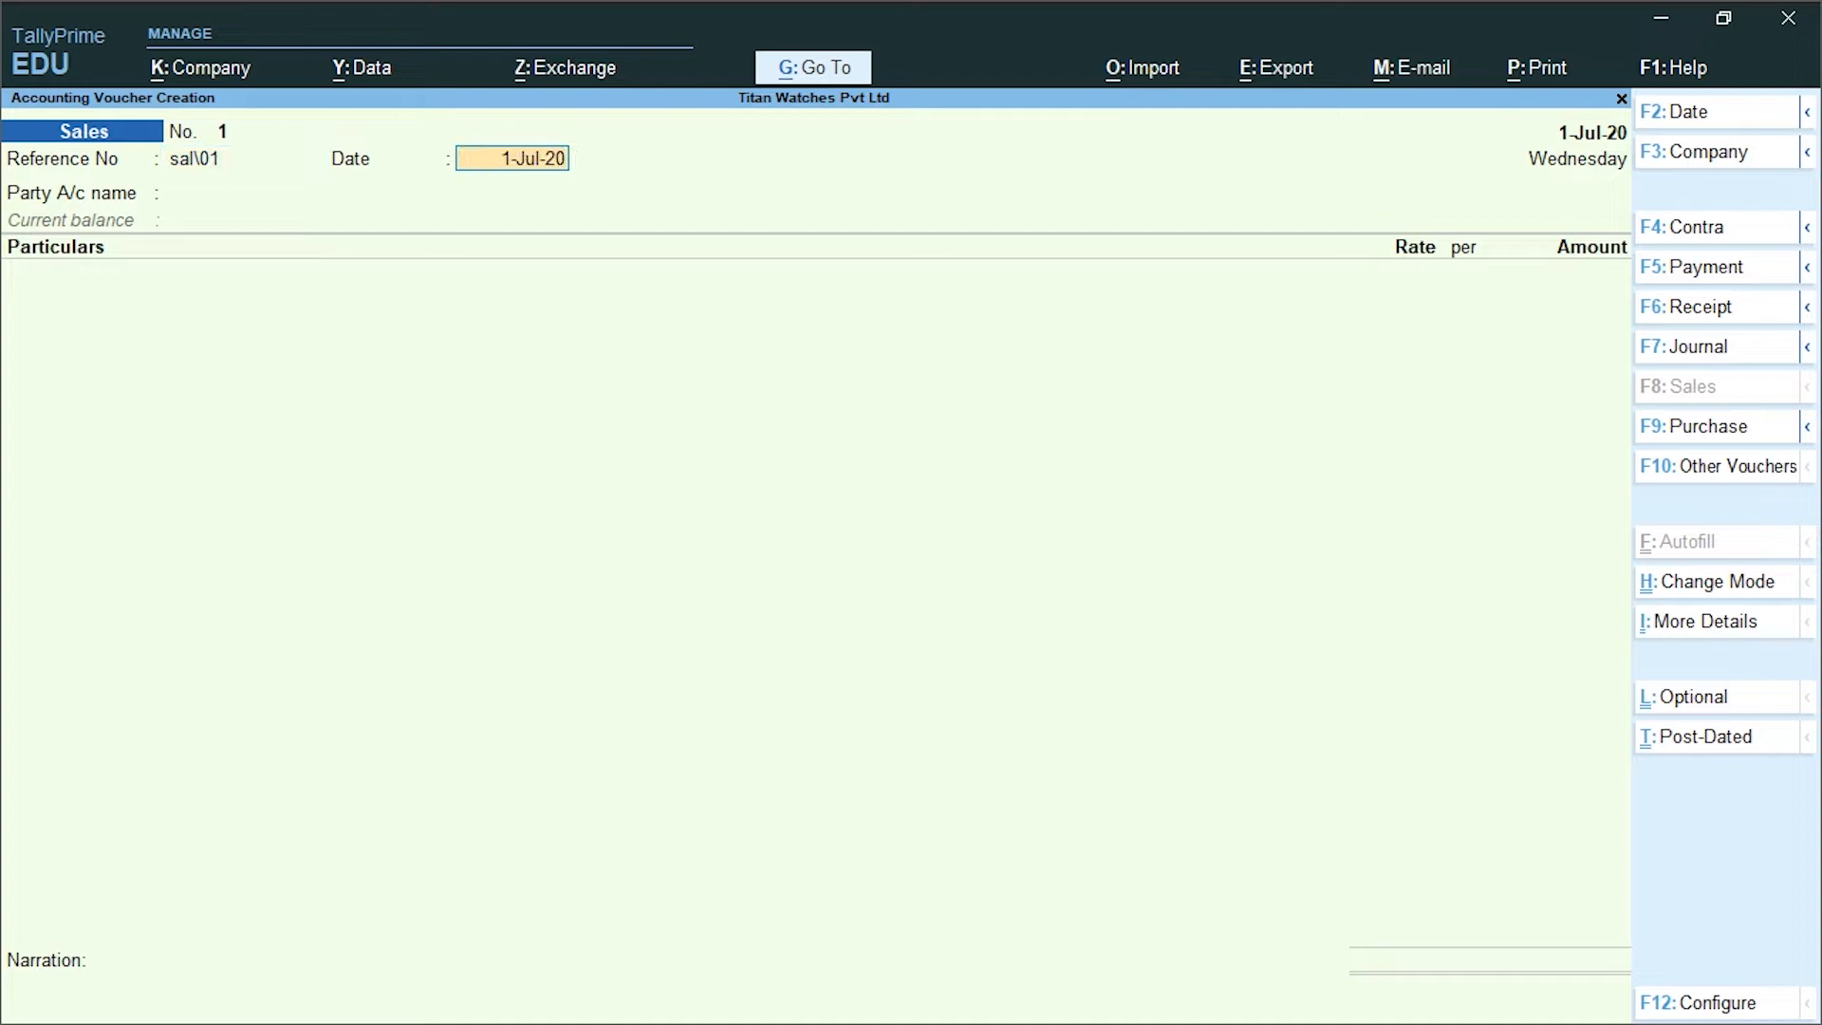
key("Return")
key("Down")
key("Down")
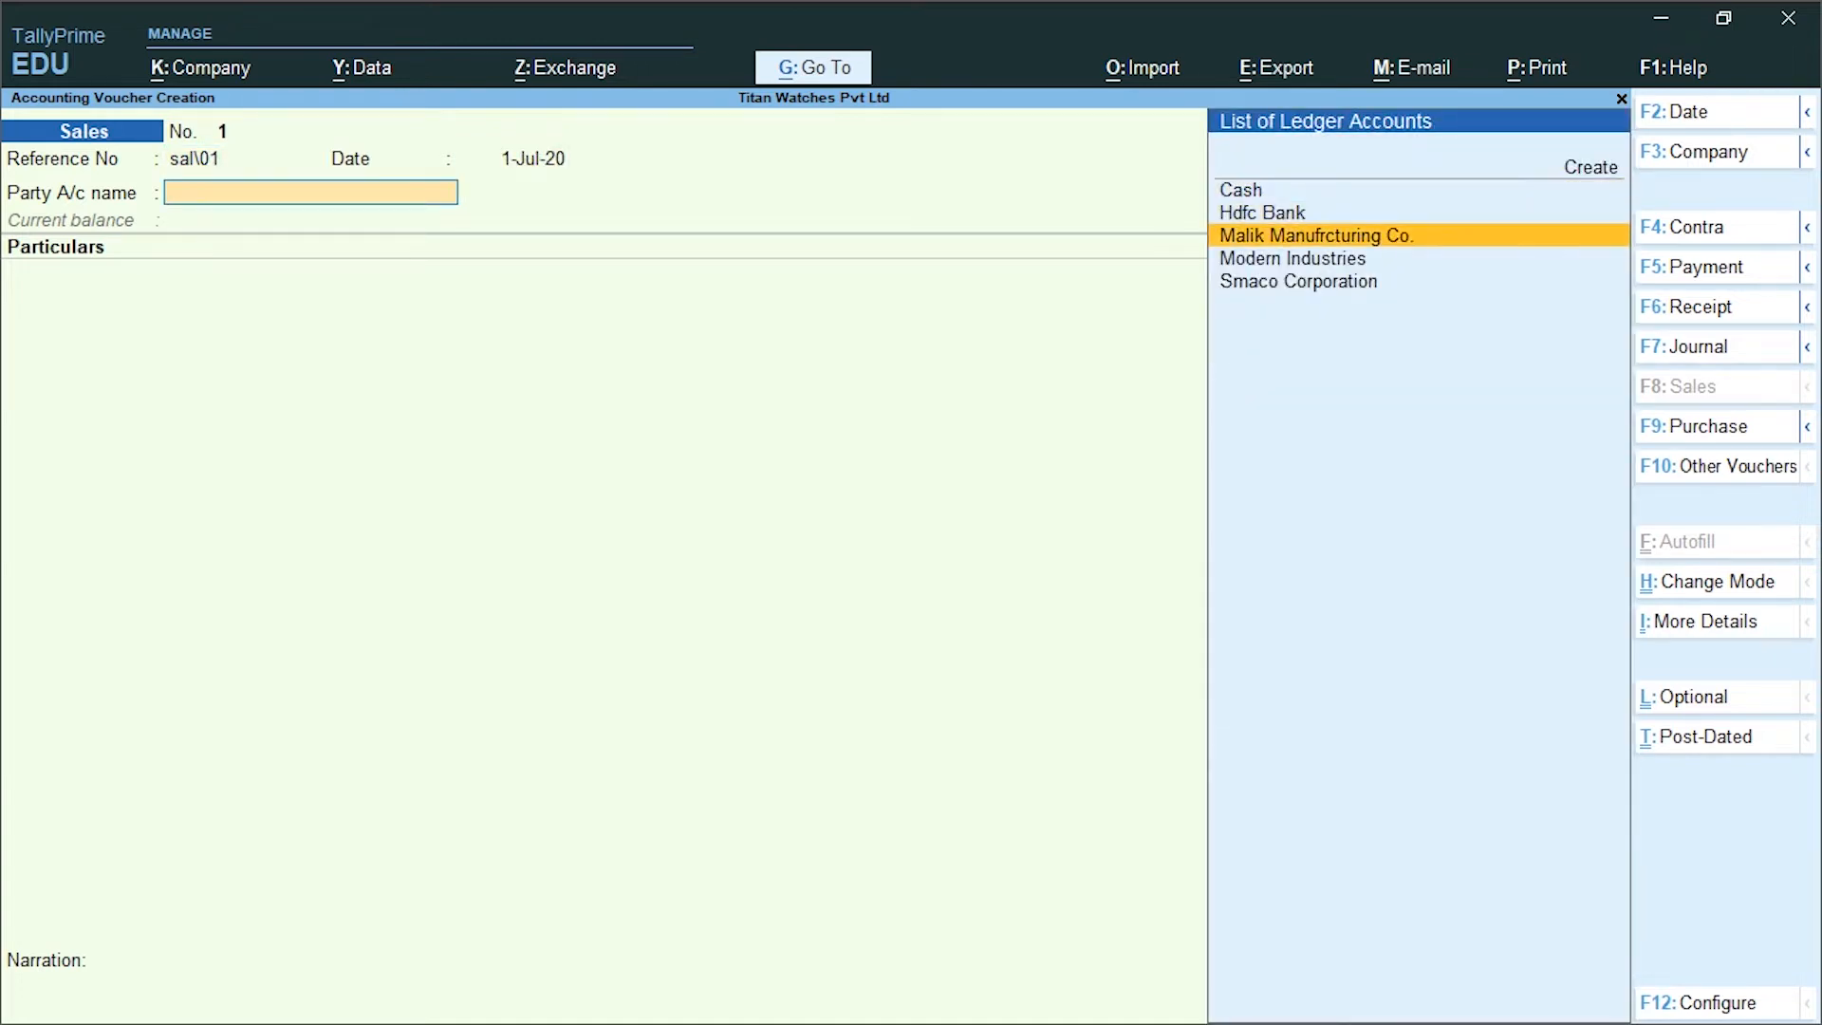
key("Down")
key("Return")
Leave the dispatch details blank and accept the remaining party details for the sales invoice
key("Return")
key("Return")
key("Return")
key("Return")
key("Return")
key("Return")
key("Return")
key("Return")
key("Return")
key("Return")
key("Return")
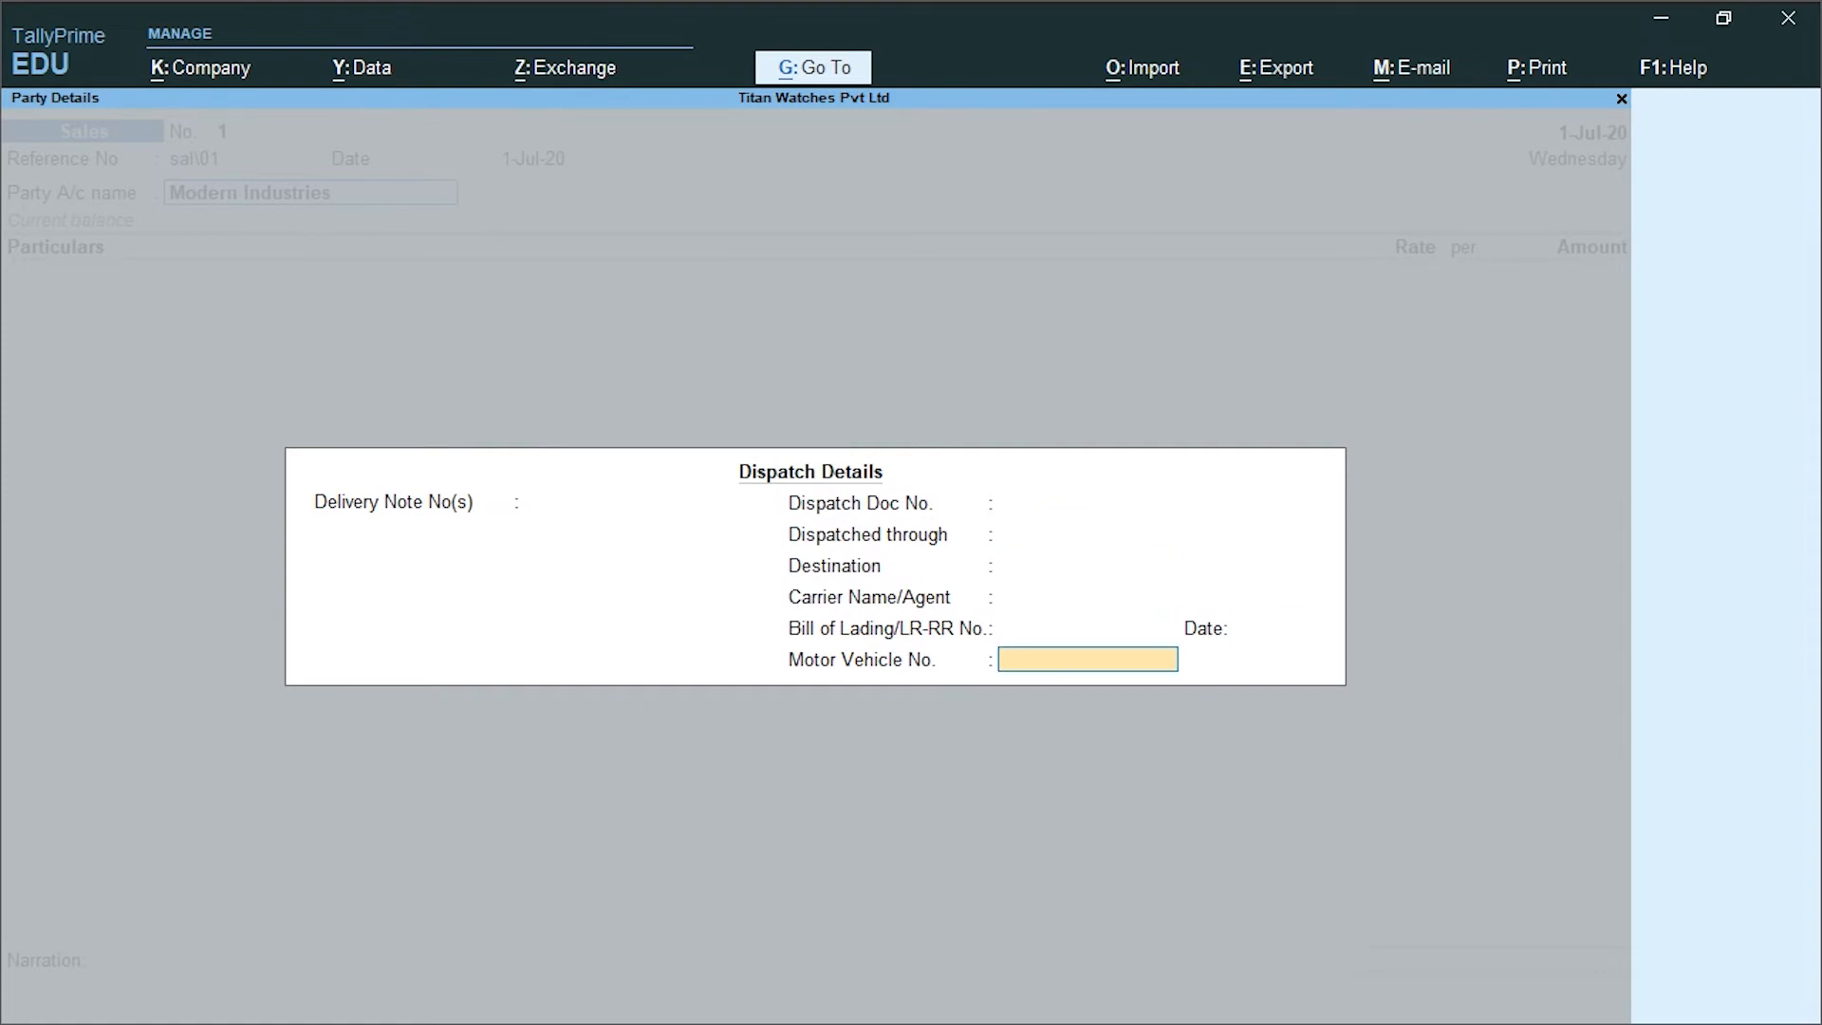
key("Return")
key("Return")
key("Return")
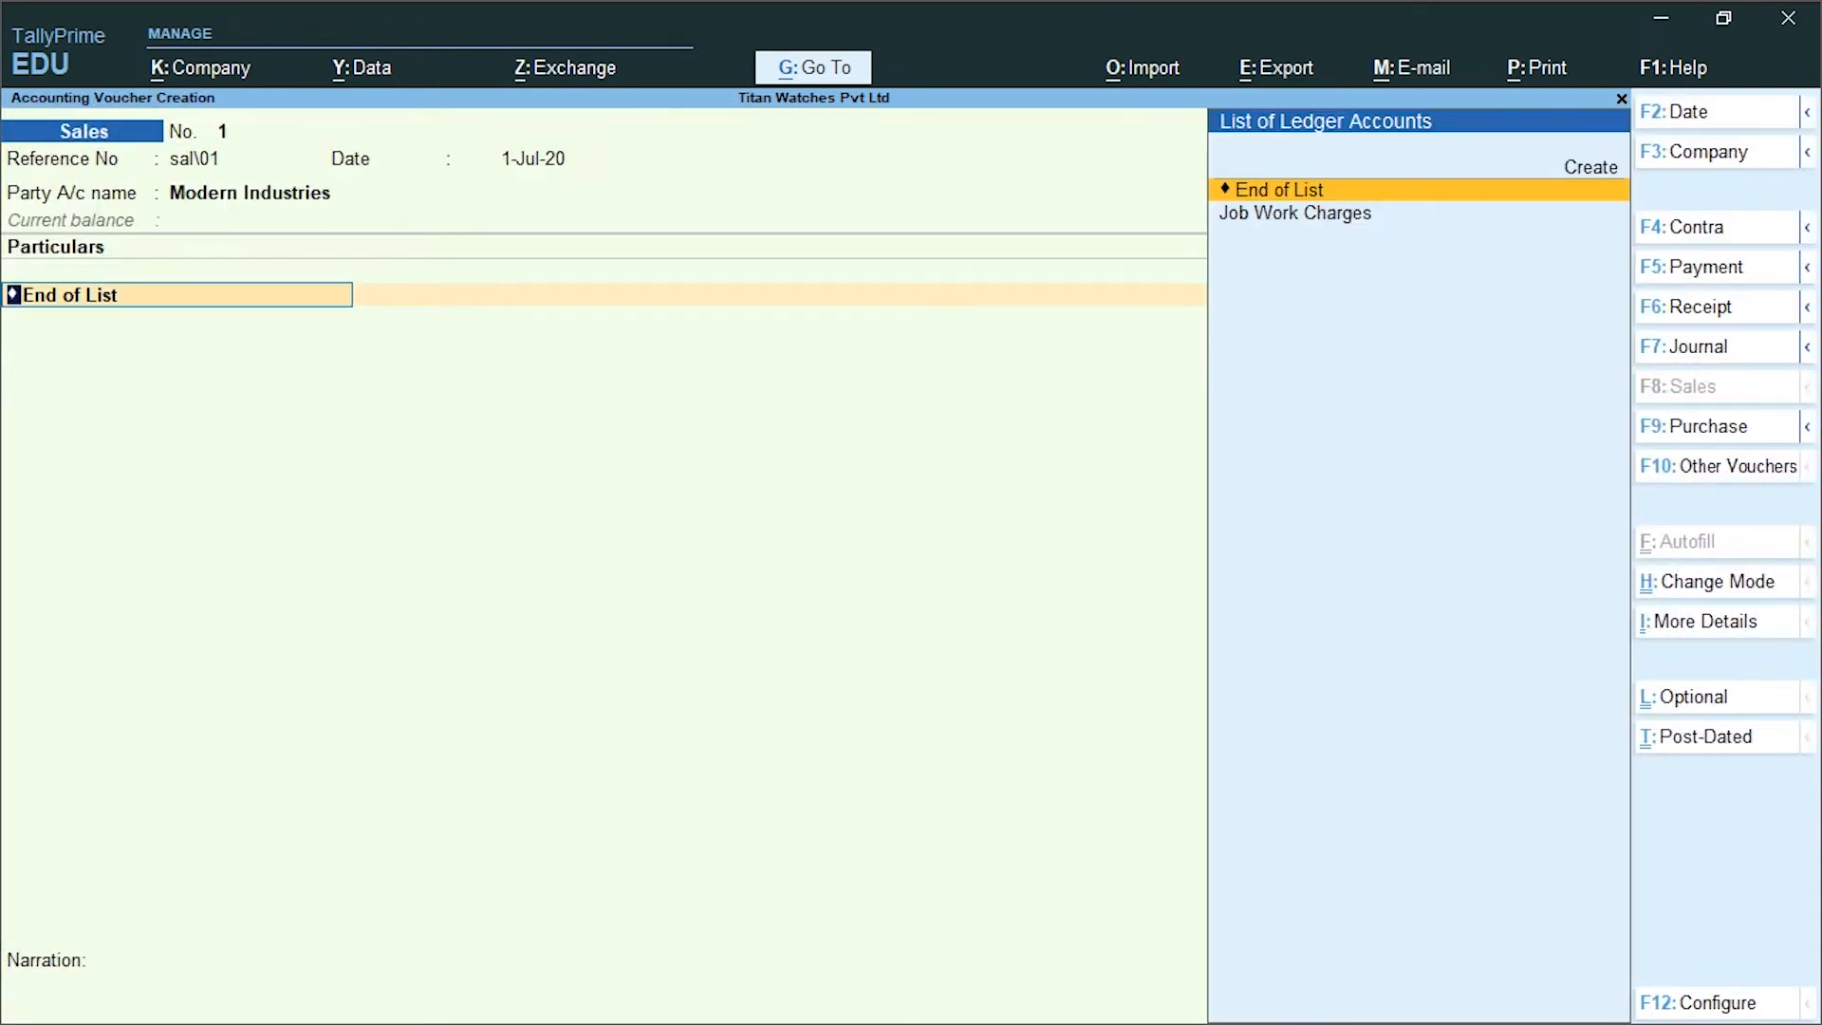
Add the Job Work Charges ledger to the sales invoice with an amount of 120000
key("Down")
key("Return")
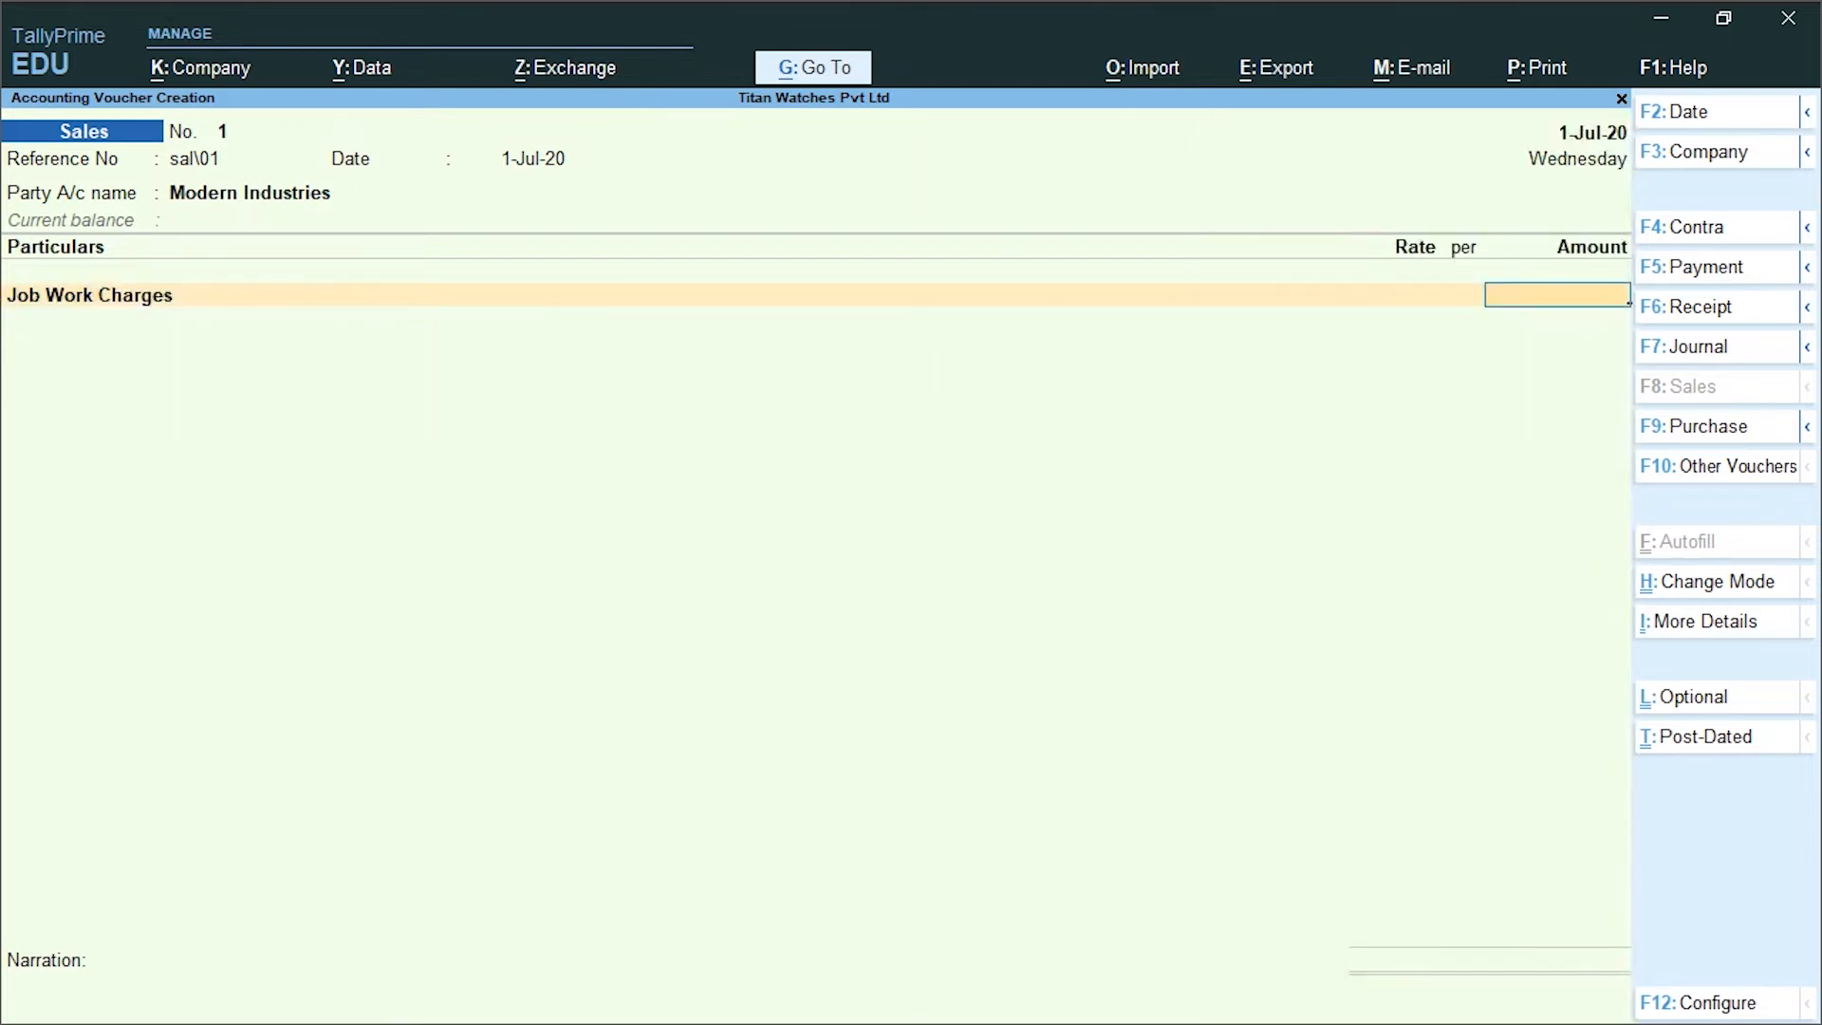
type("120000")
key("Return")
key("Return")
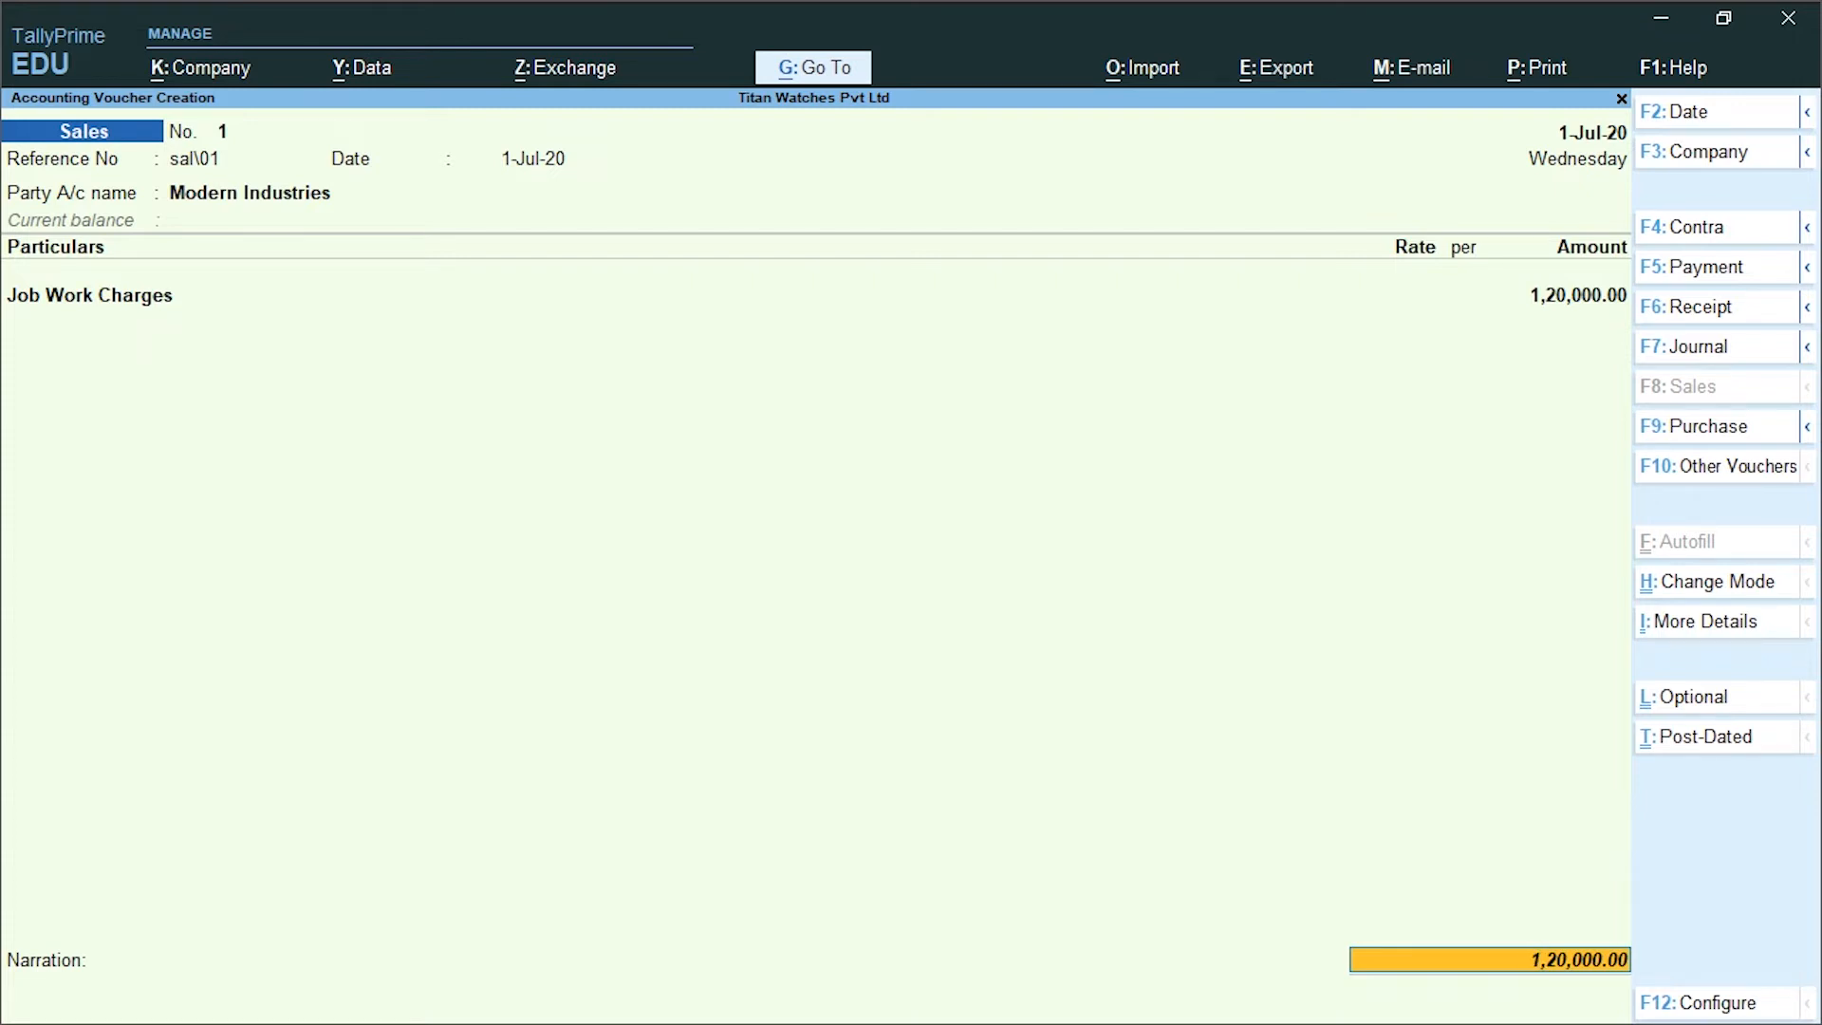
Allocate the full invoice amount as a New Ref bill and save the sales voucher without a narration
key("Return")
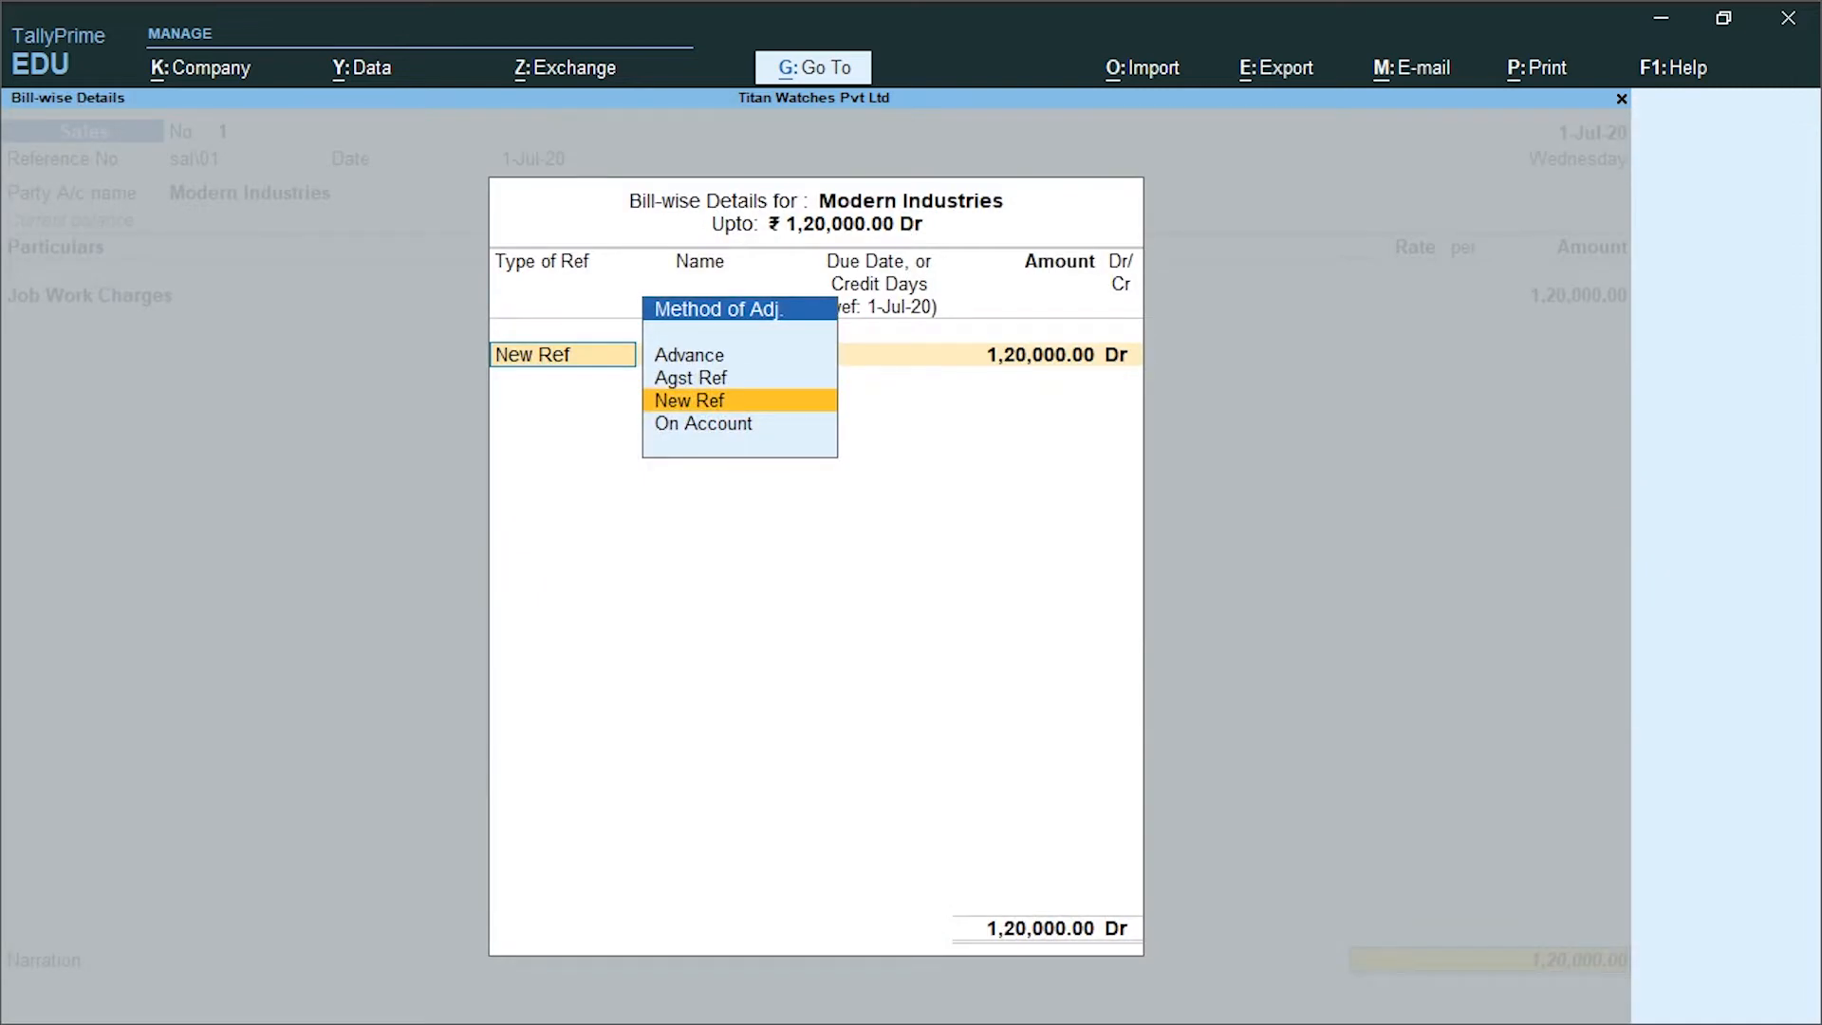
key("Return")
key("Return")
key("Return")
key("Return")
key("Return")
key("Return")
key("Return")
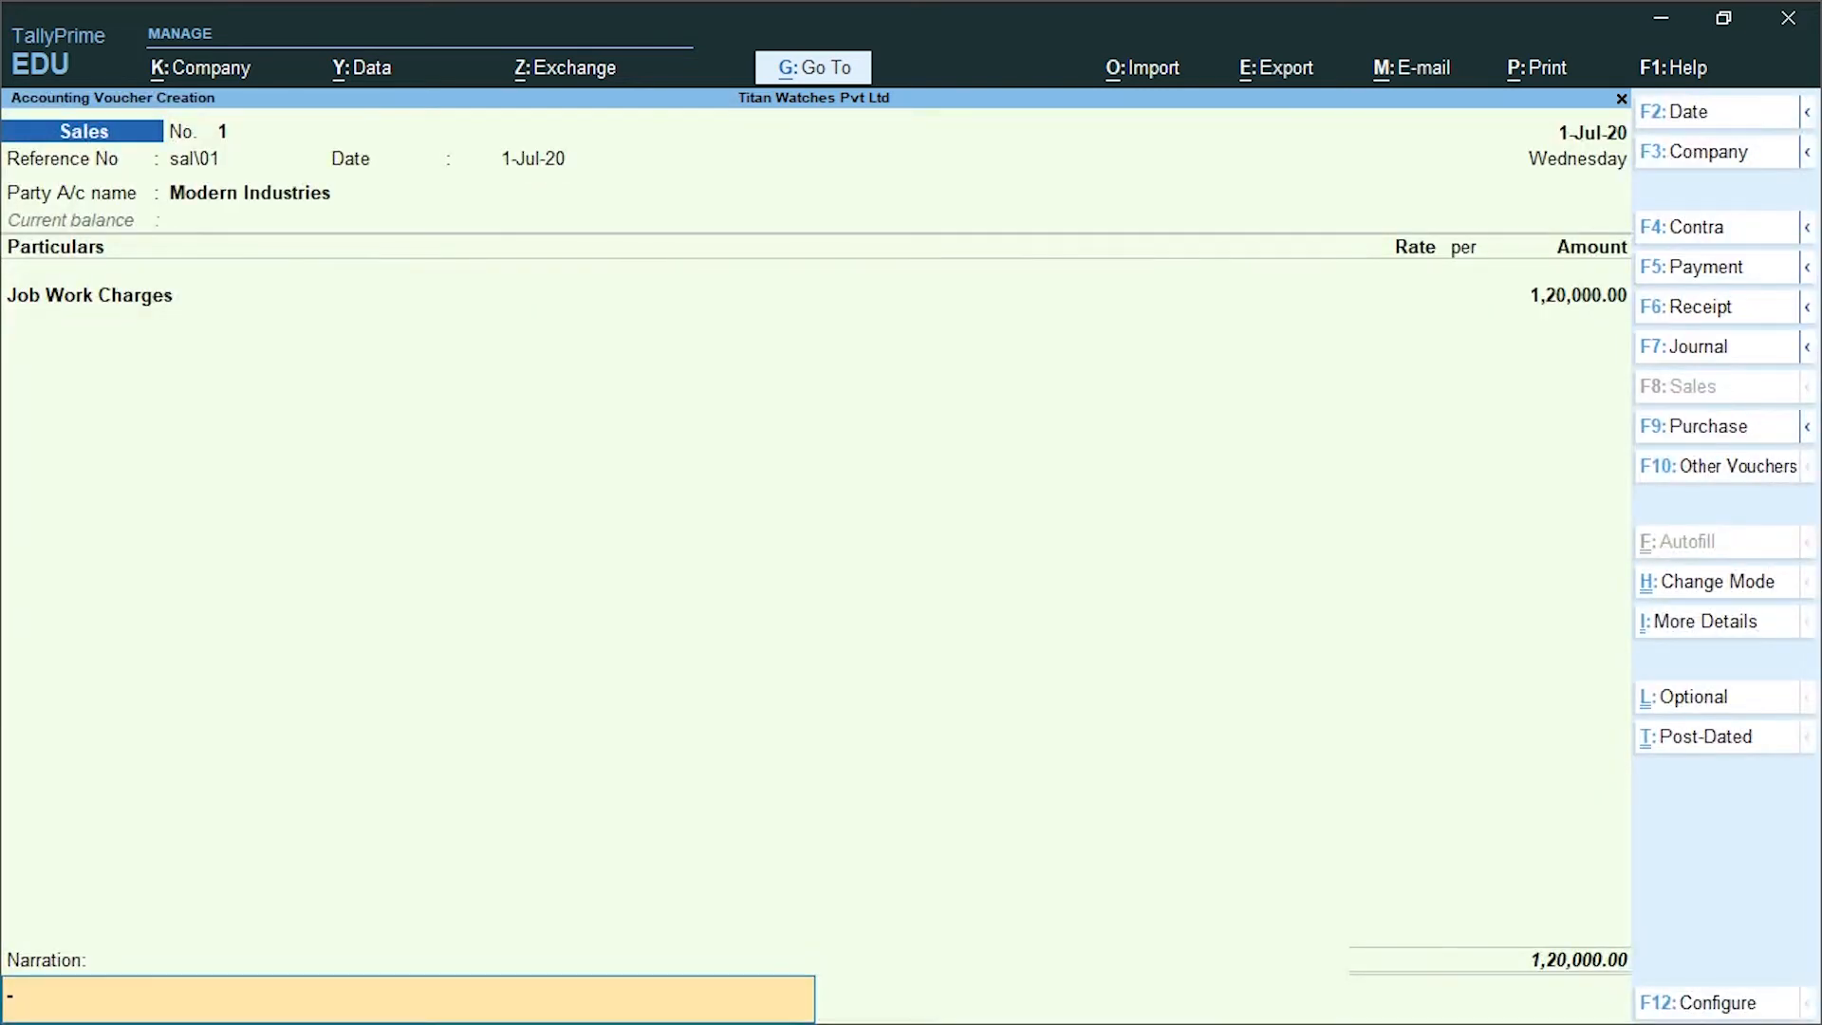
key("Return")
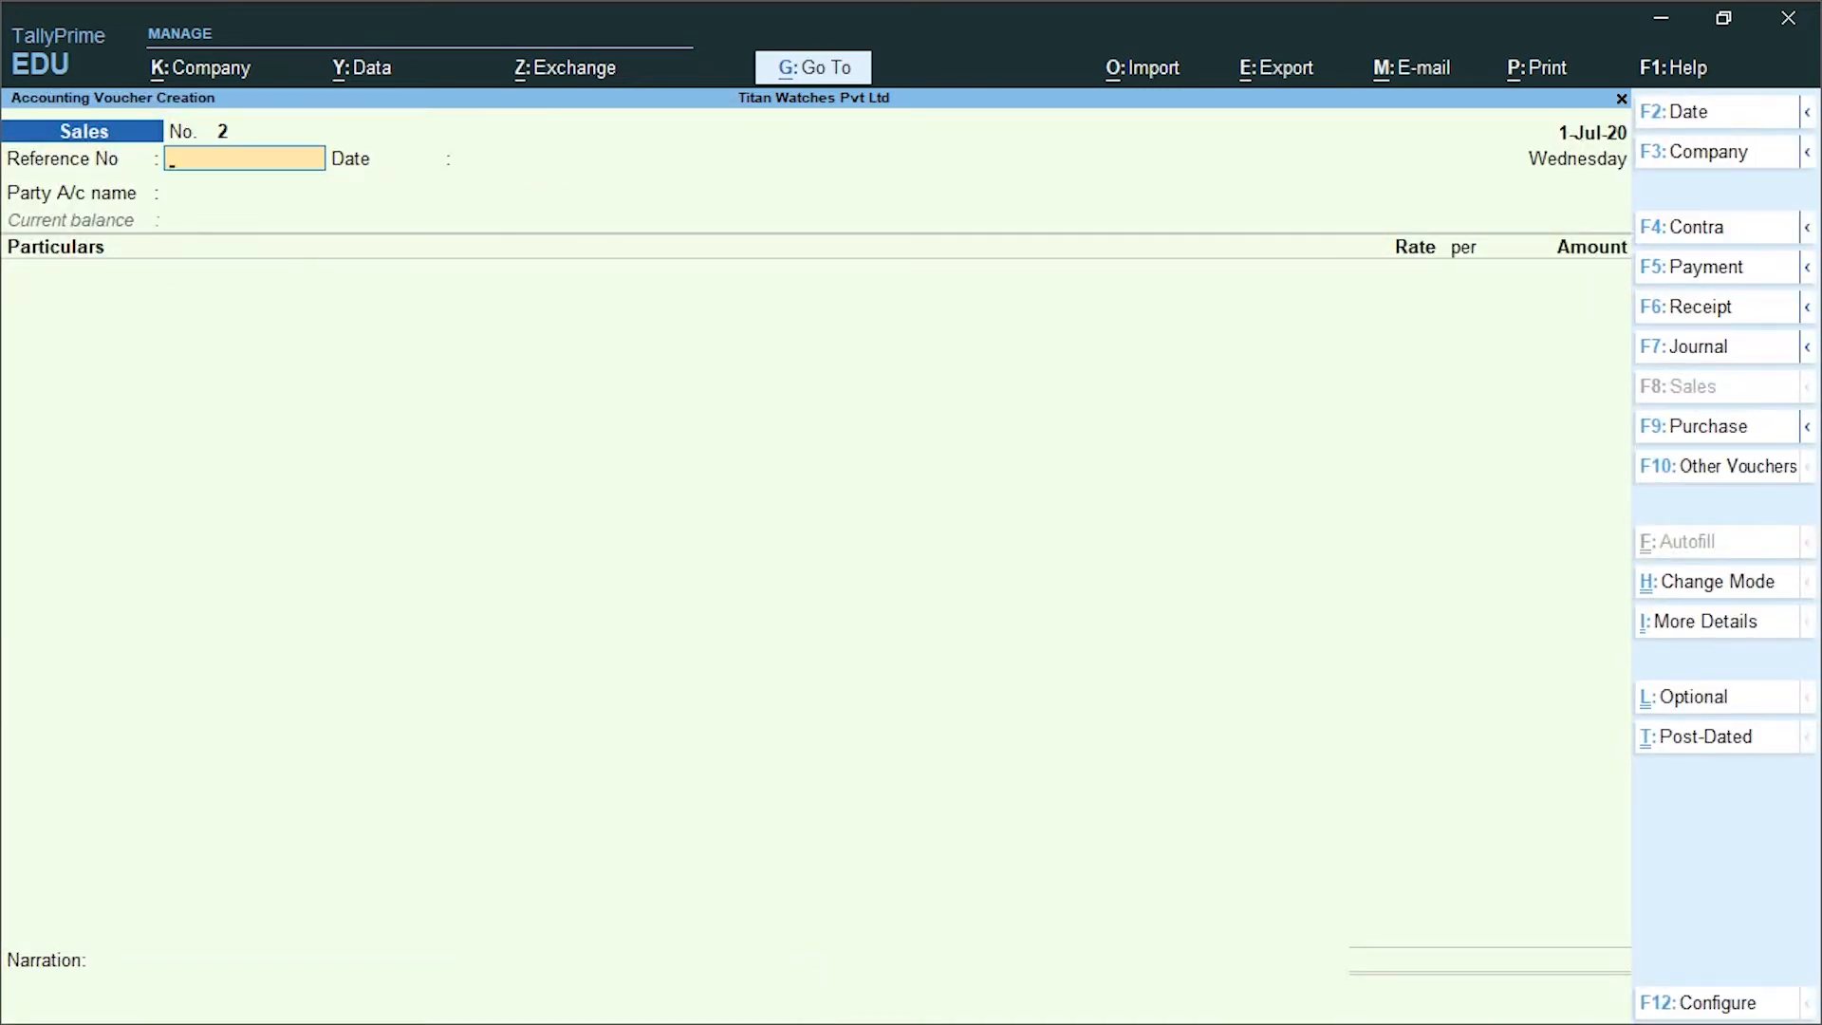
Leave sales entry and open a Receipt voucher dated 2-7-2020
key("Escape")
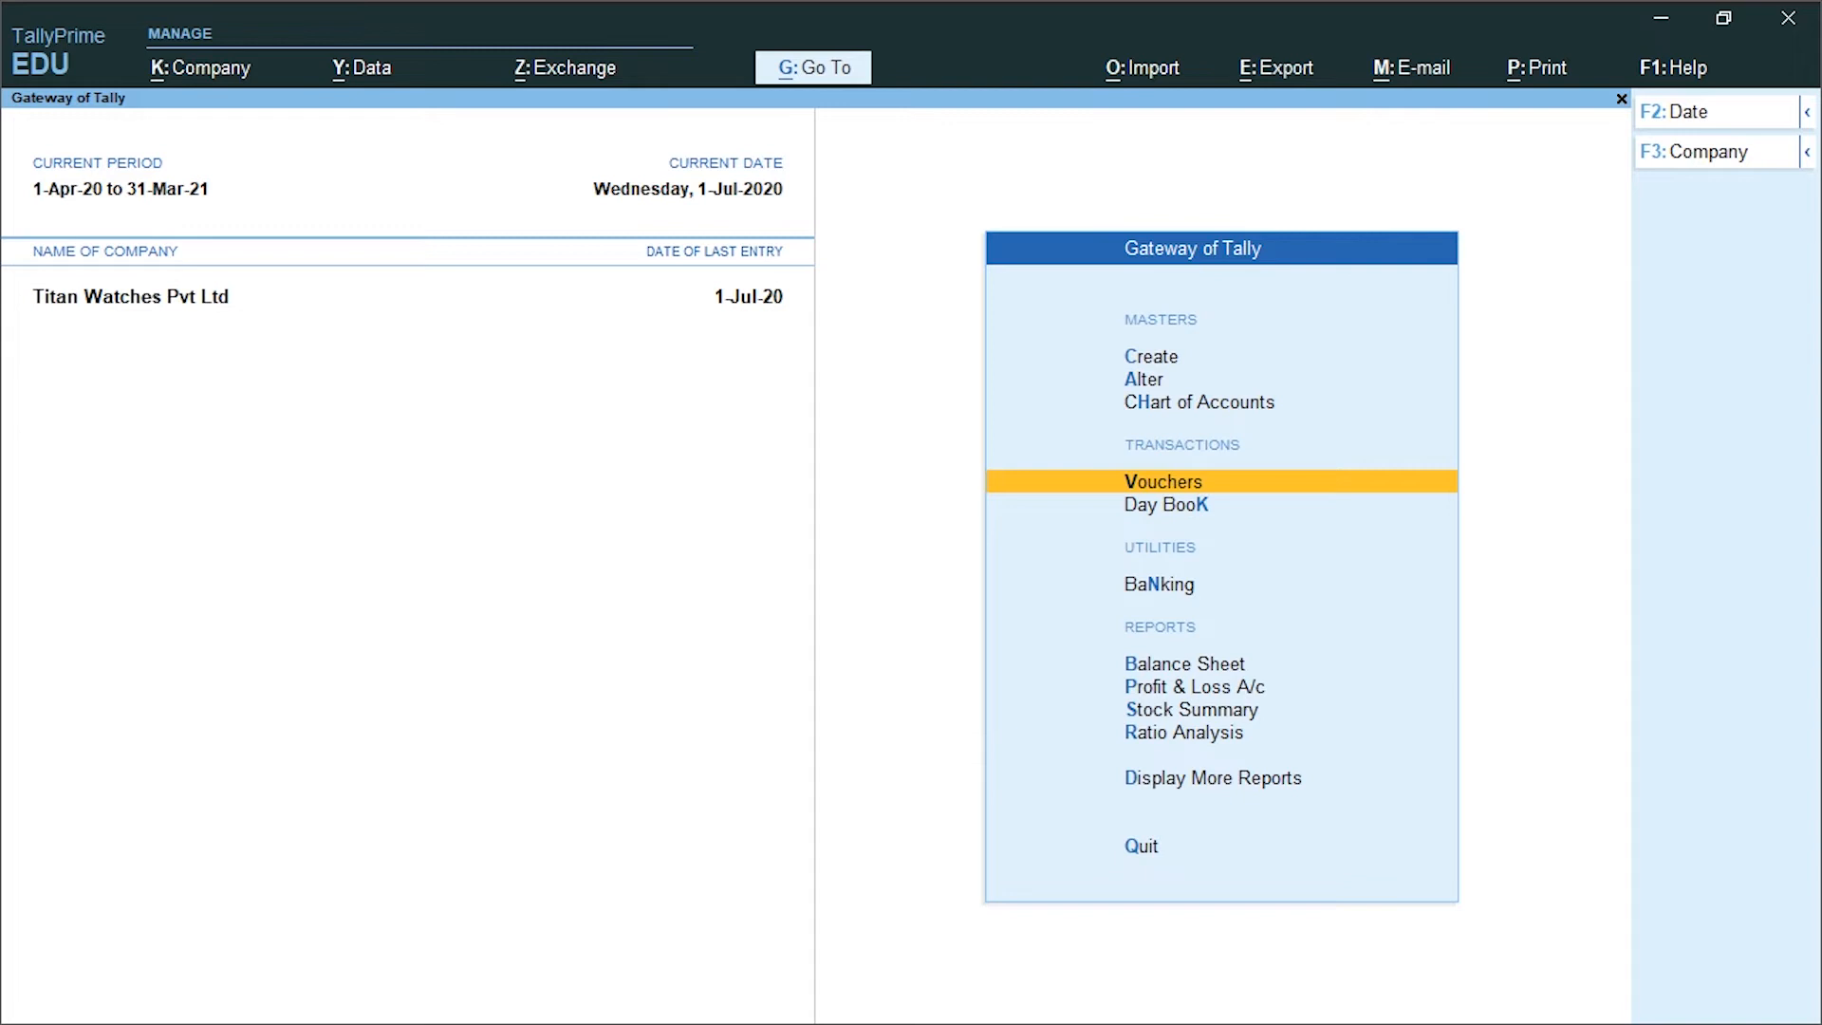
key("Return")
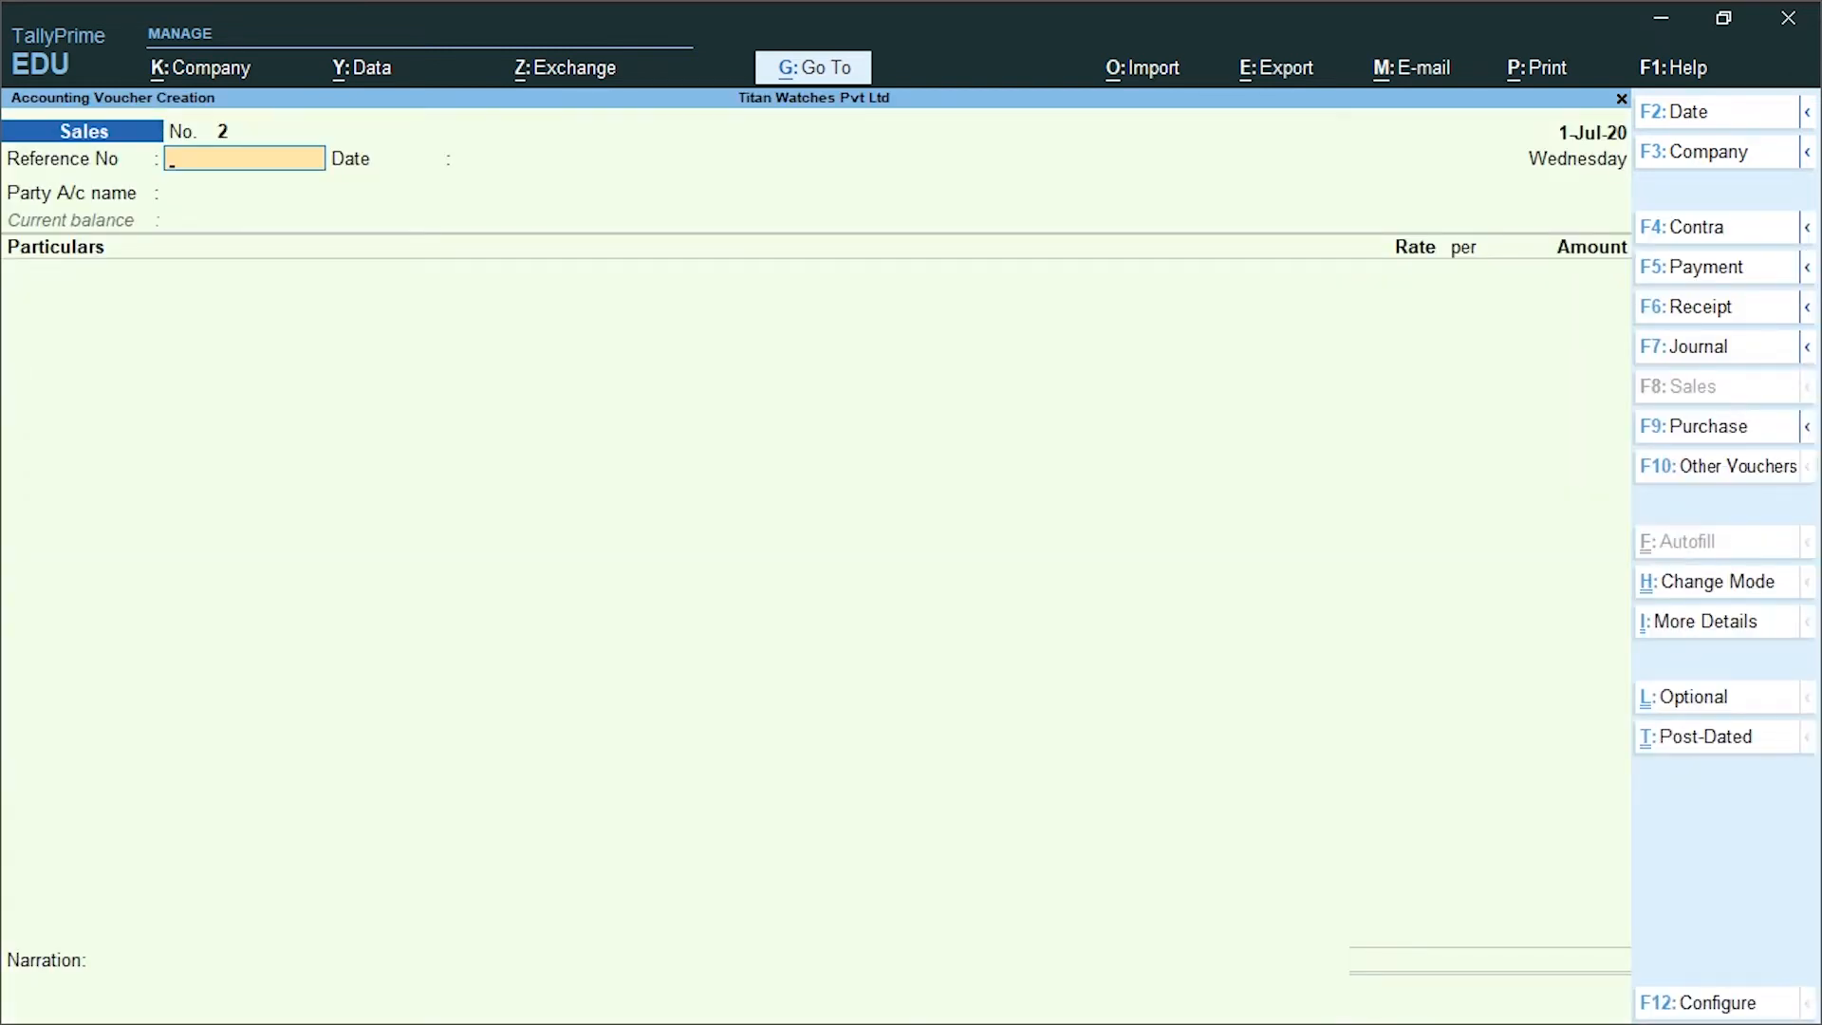
key("F6")
key("F2")
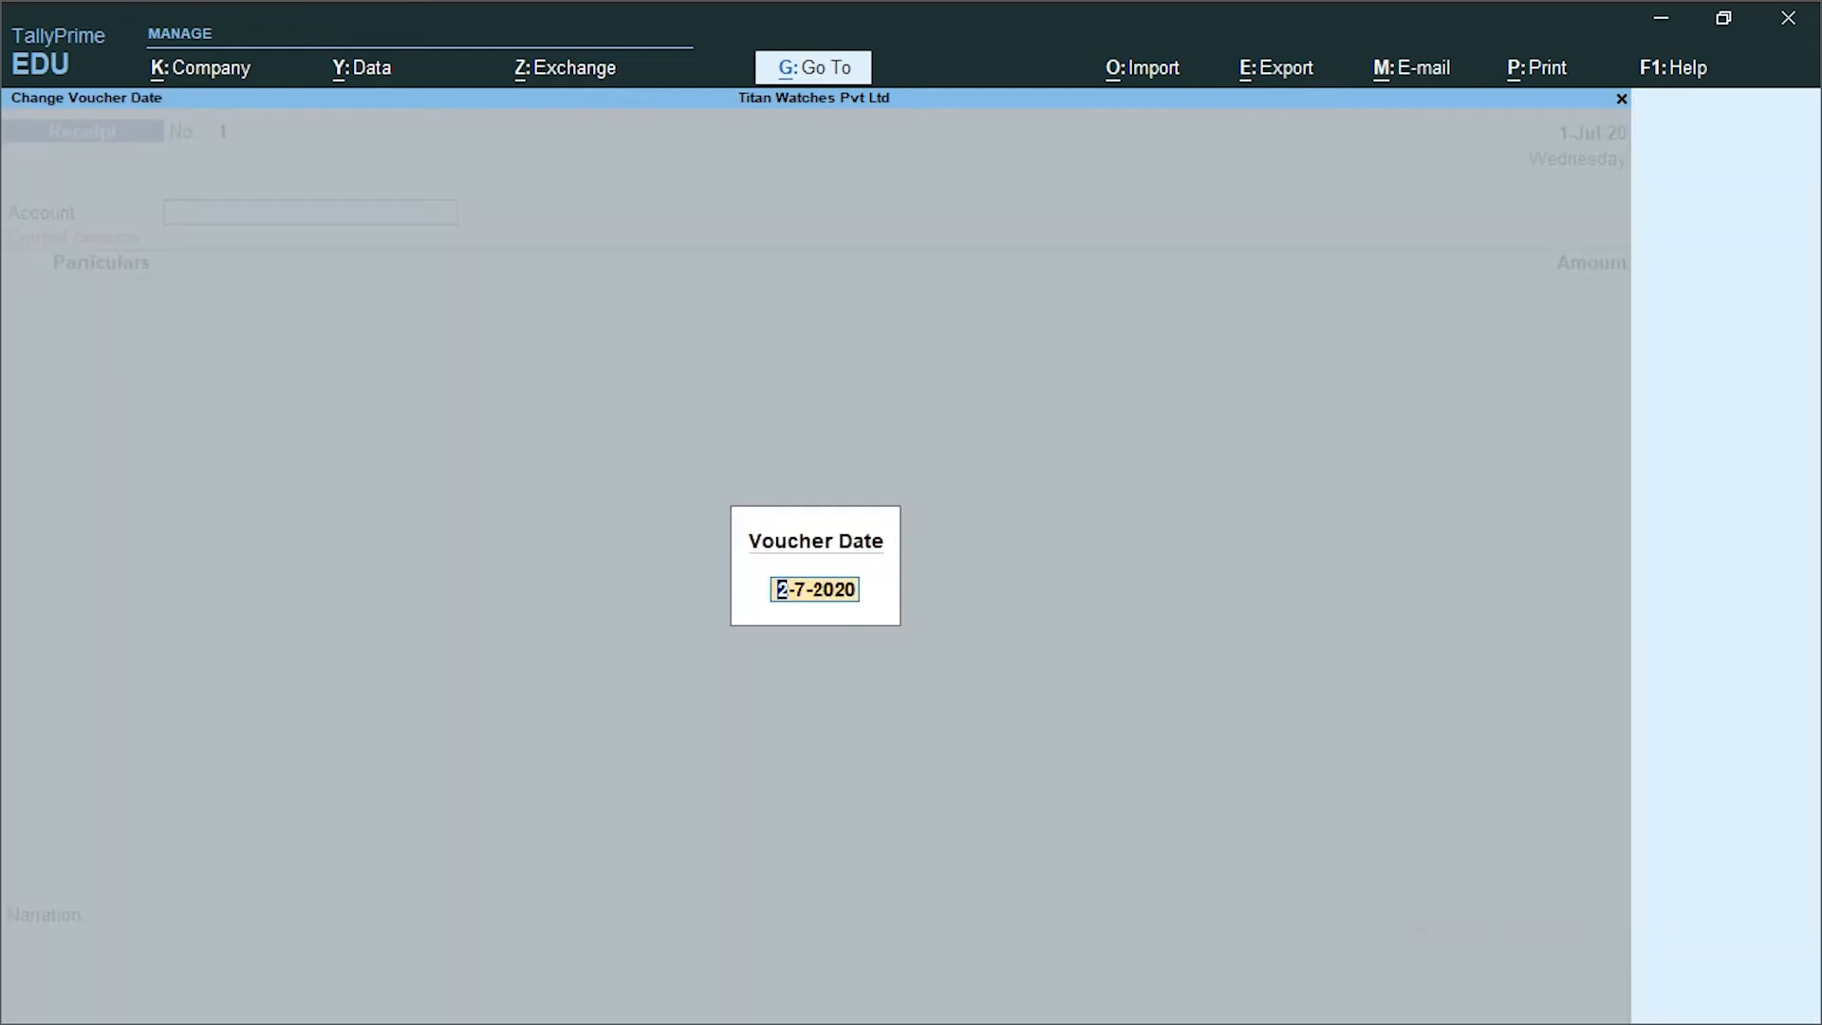
key("Return")
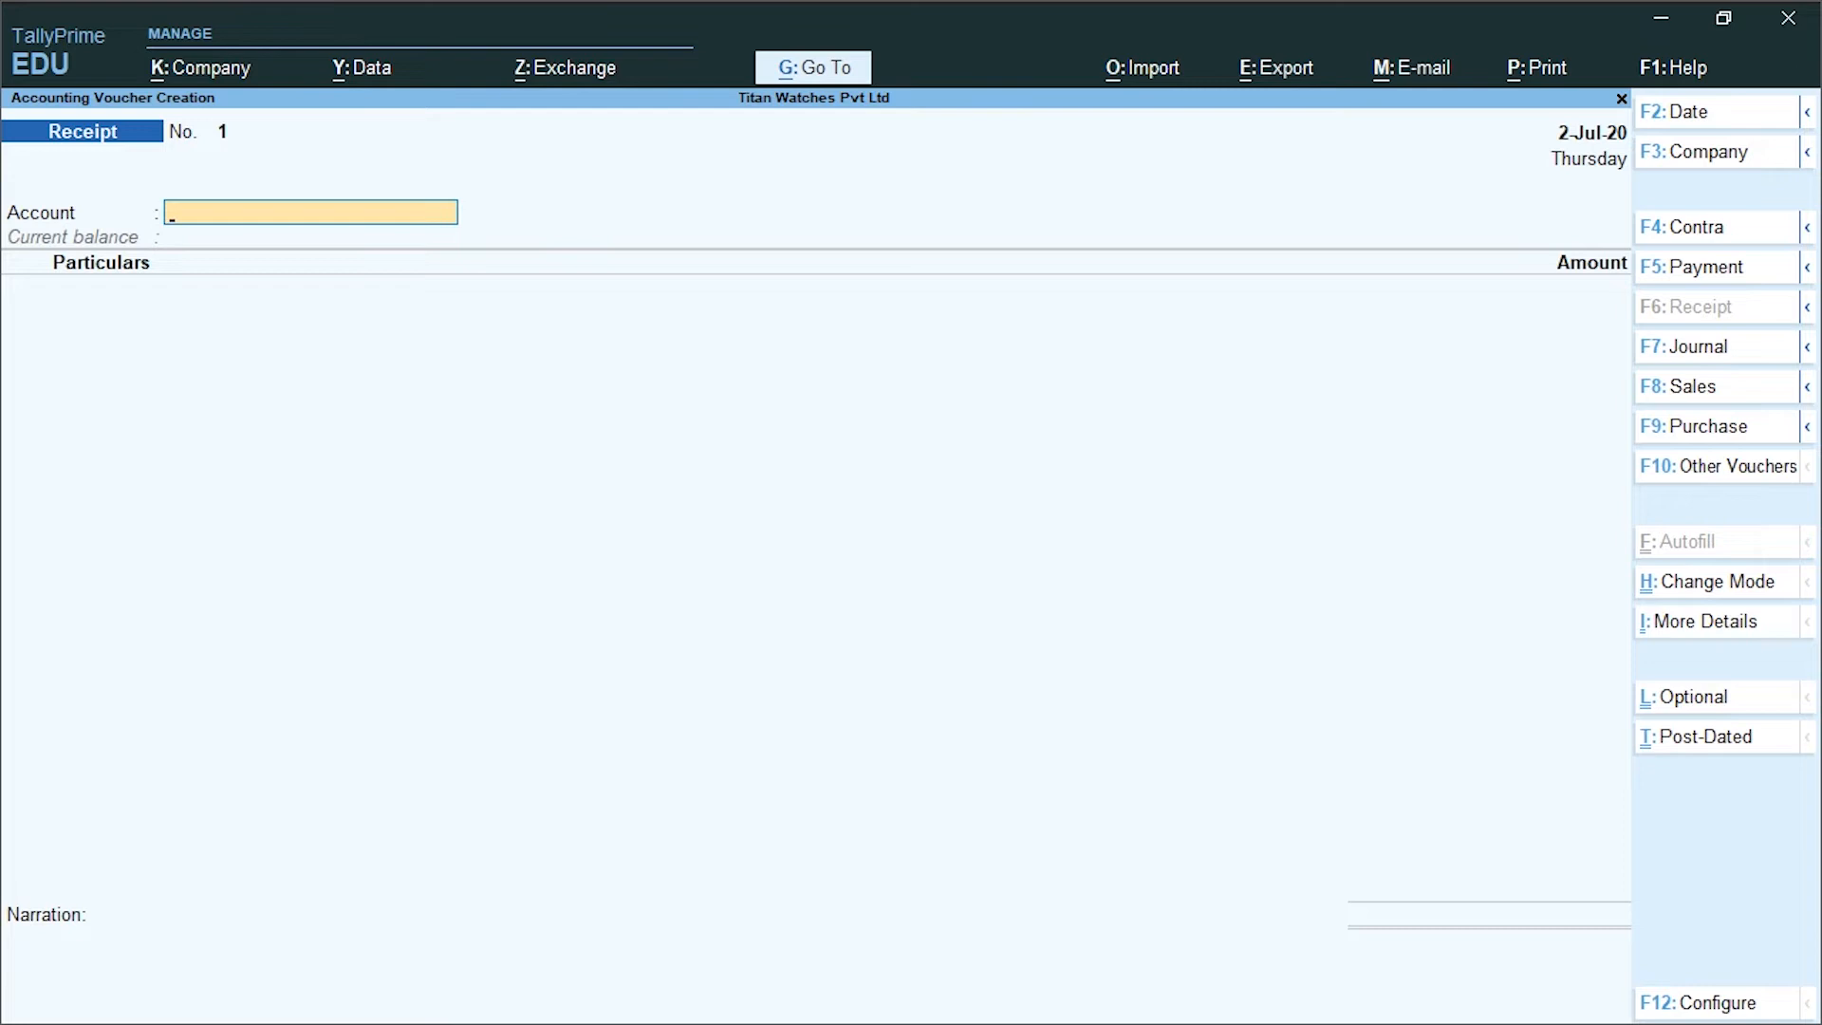
Set Hdfc Bank as the receipt's account and choose Modern Industries as the ledger being credited
type("H")
key("Return")
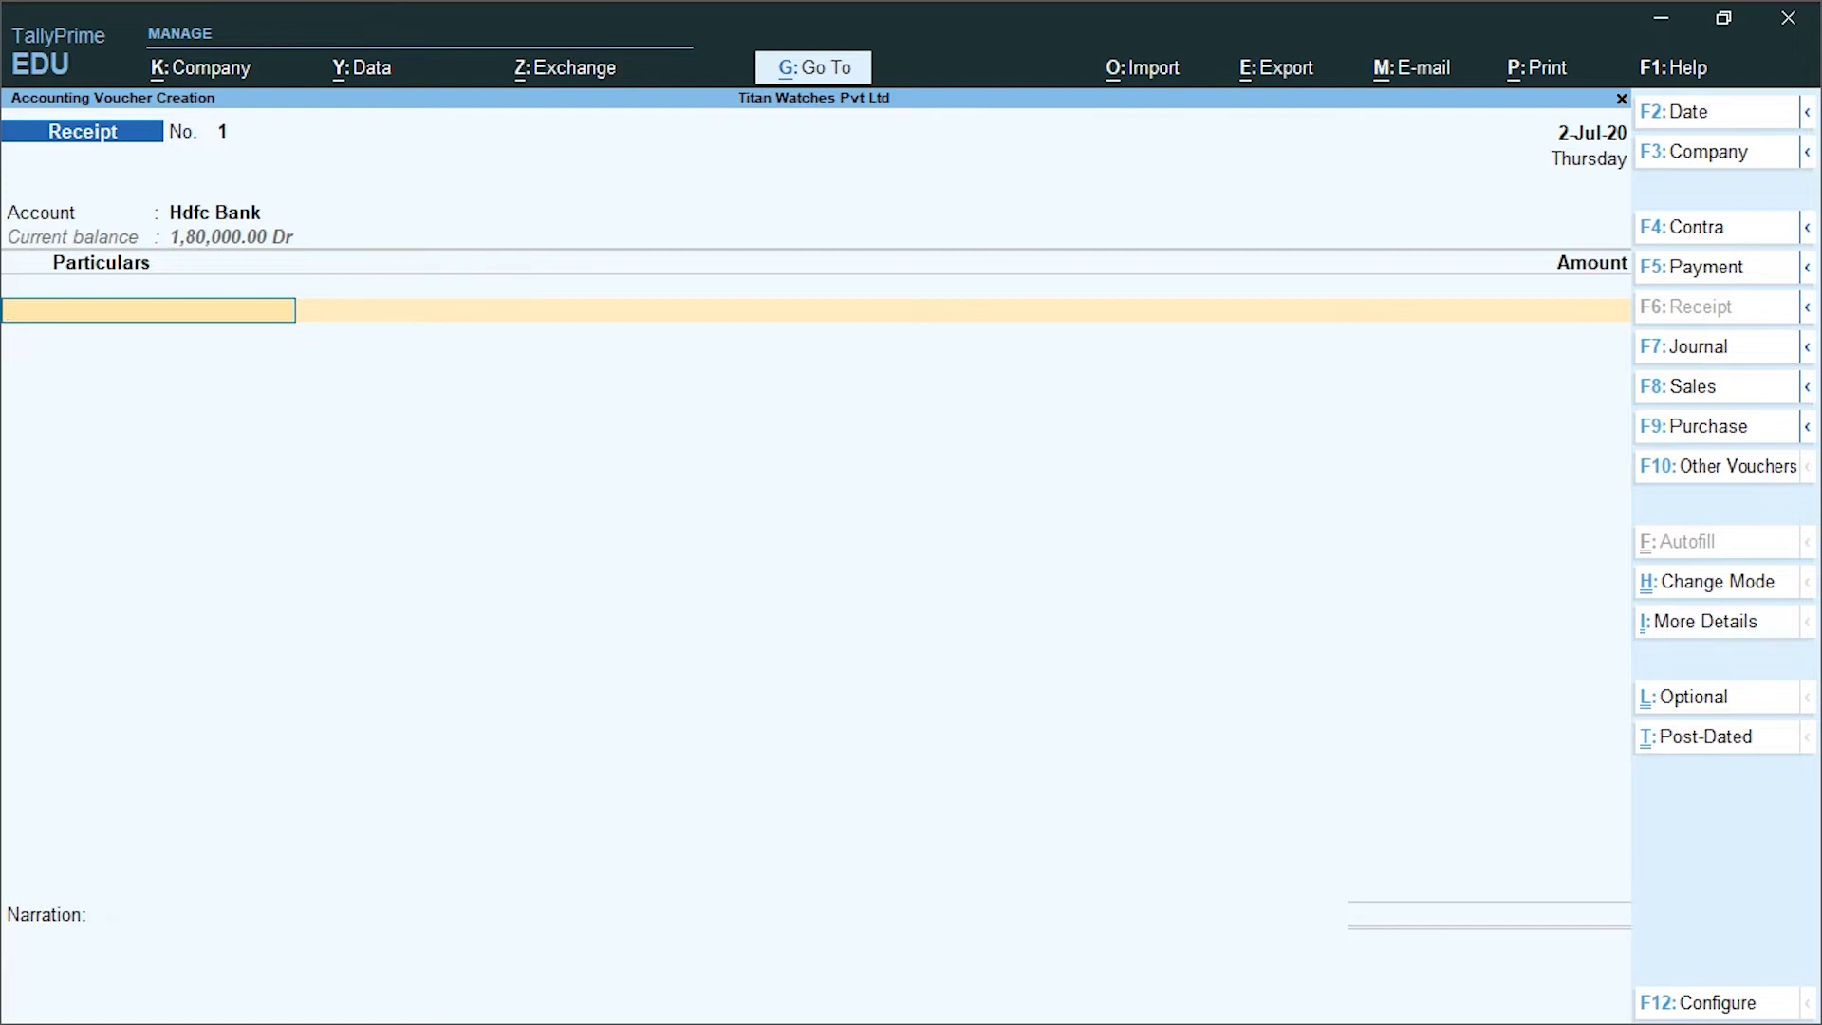
key("Down")
key("Down")
key("Down")
key("Down")
key("Down")
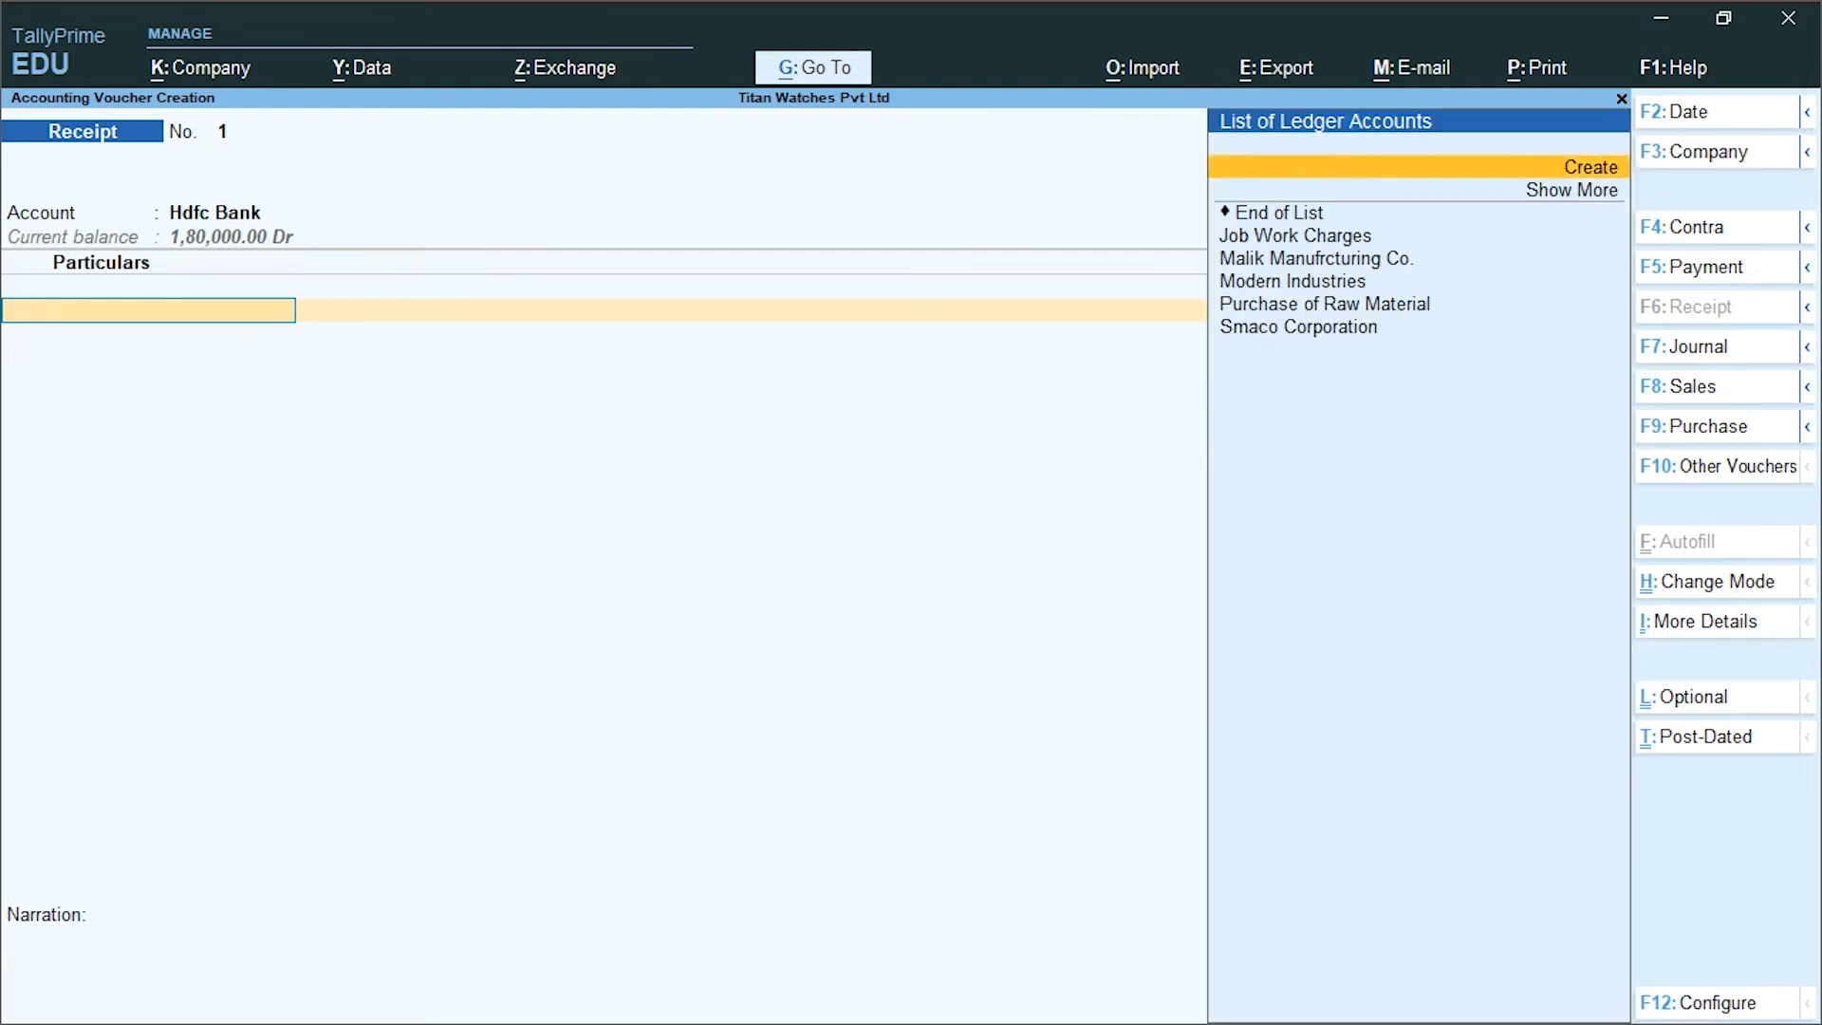
key("Down")
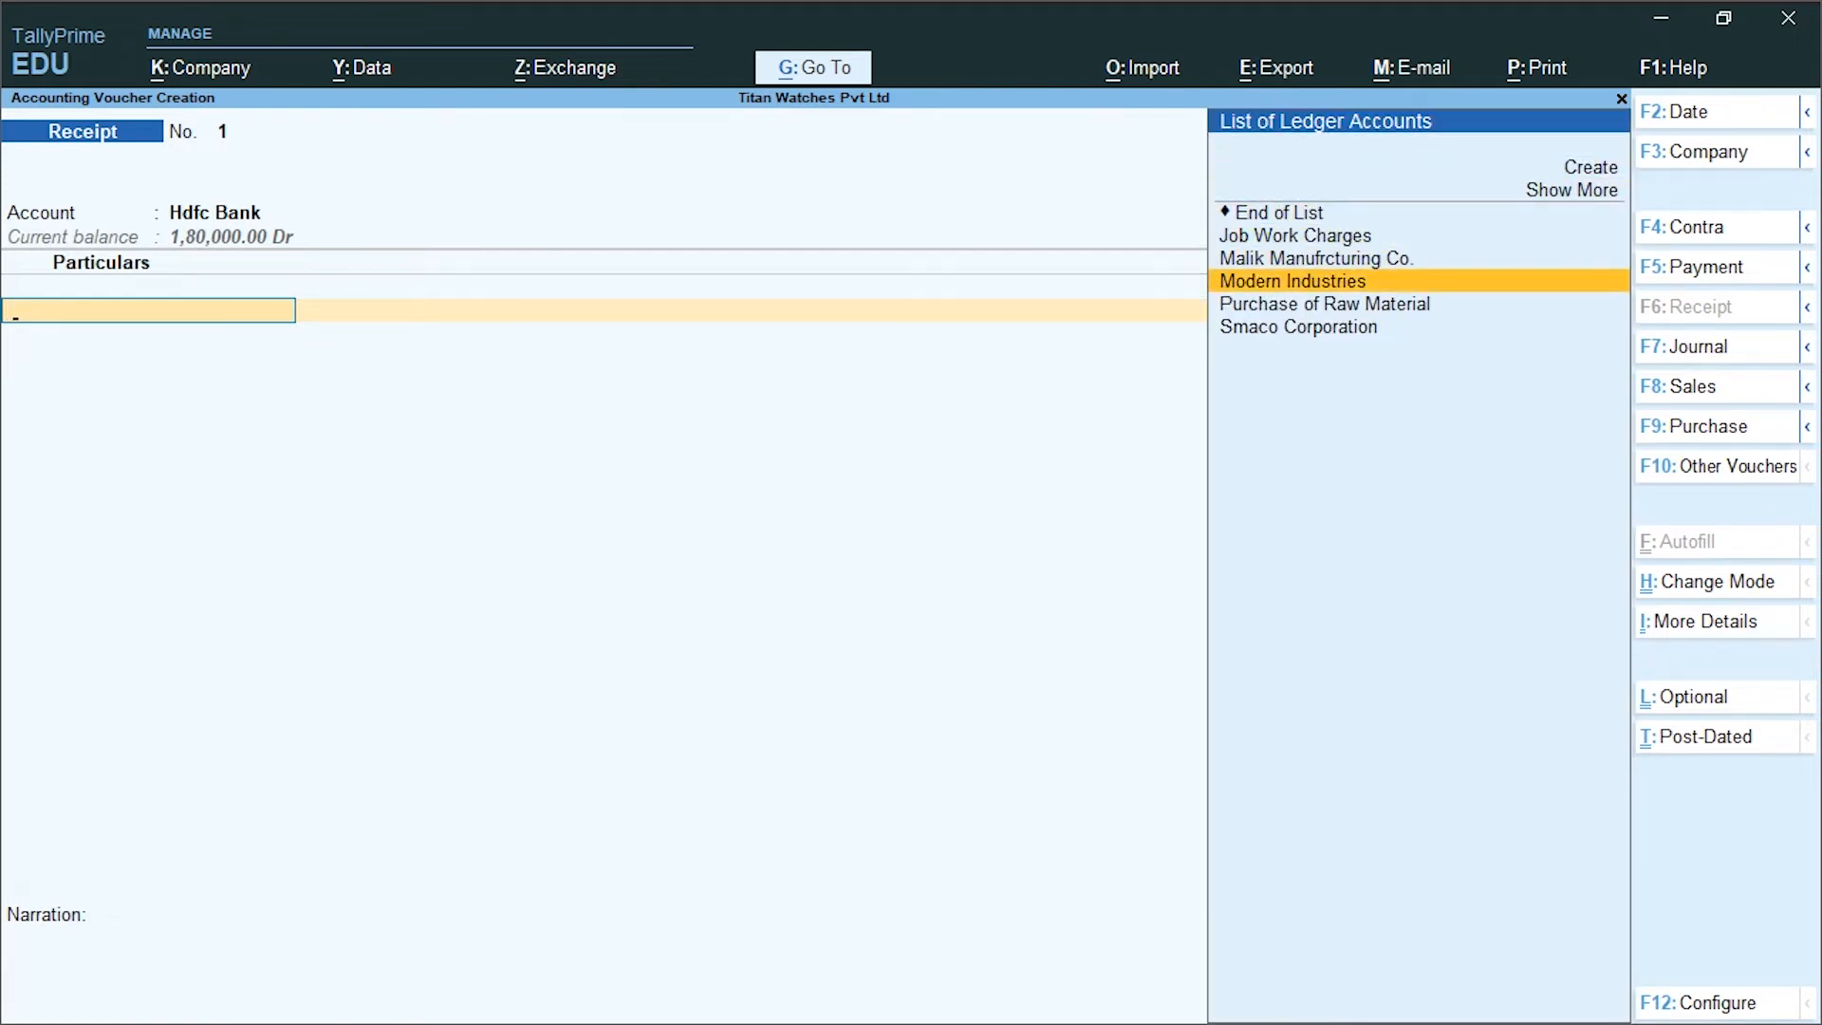
key("Return")
Allocate the receipt from Modern Industries as Agst Ref to pending bill 1 for its full balance of 1,20,000
key("Return")
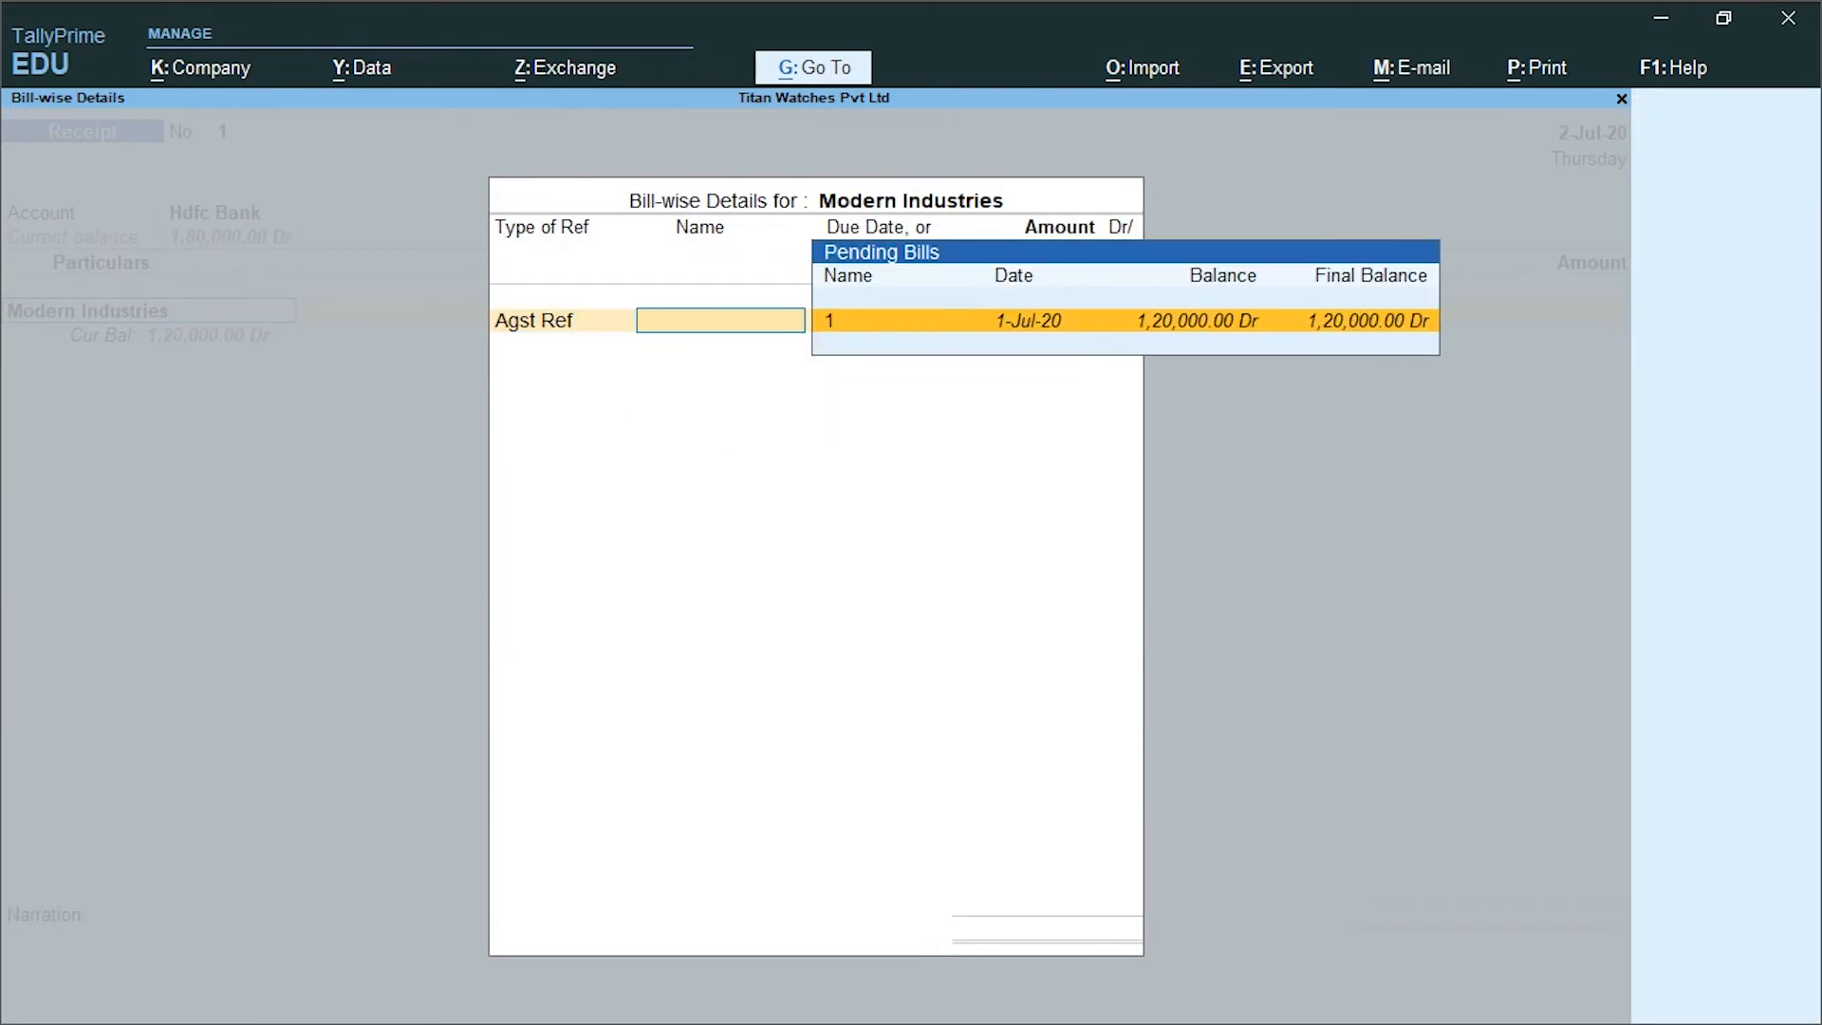
key("Return")
key("Return")
key("Return")
key("Return")
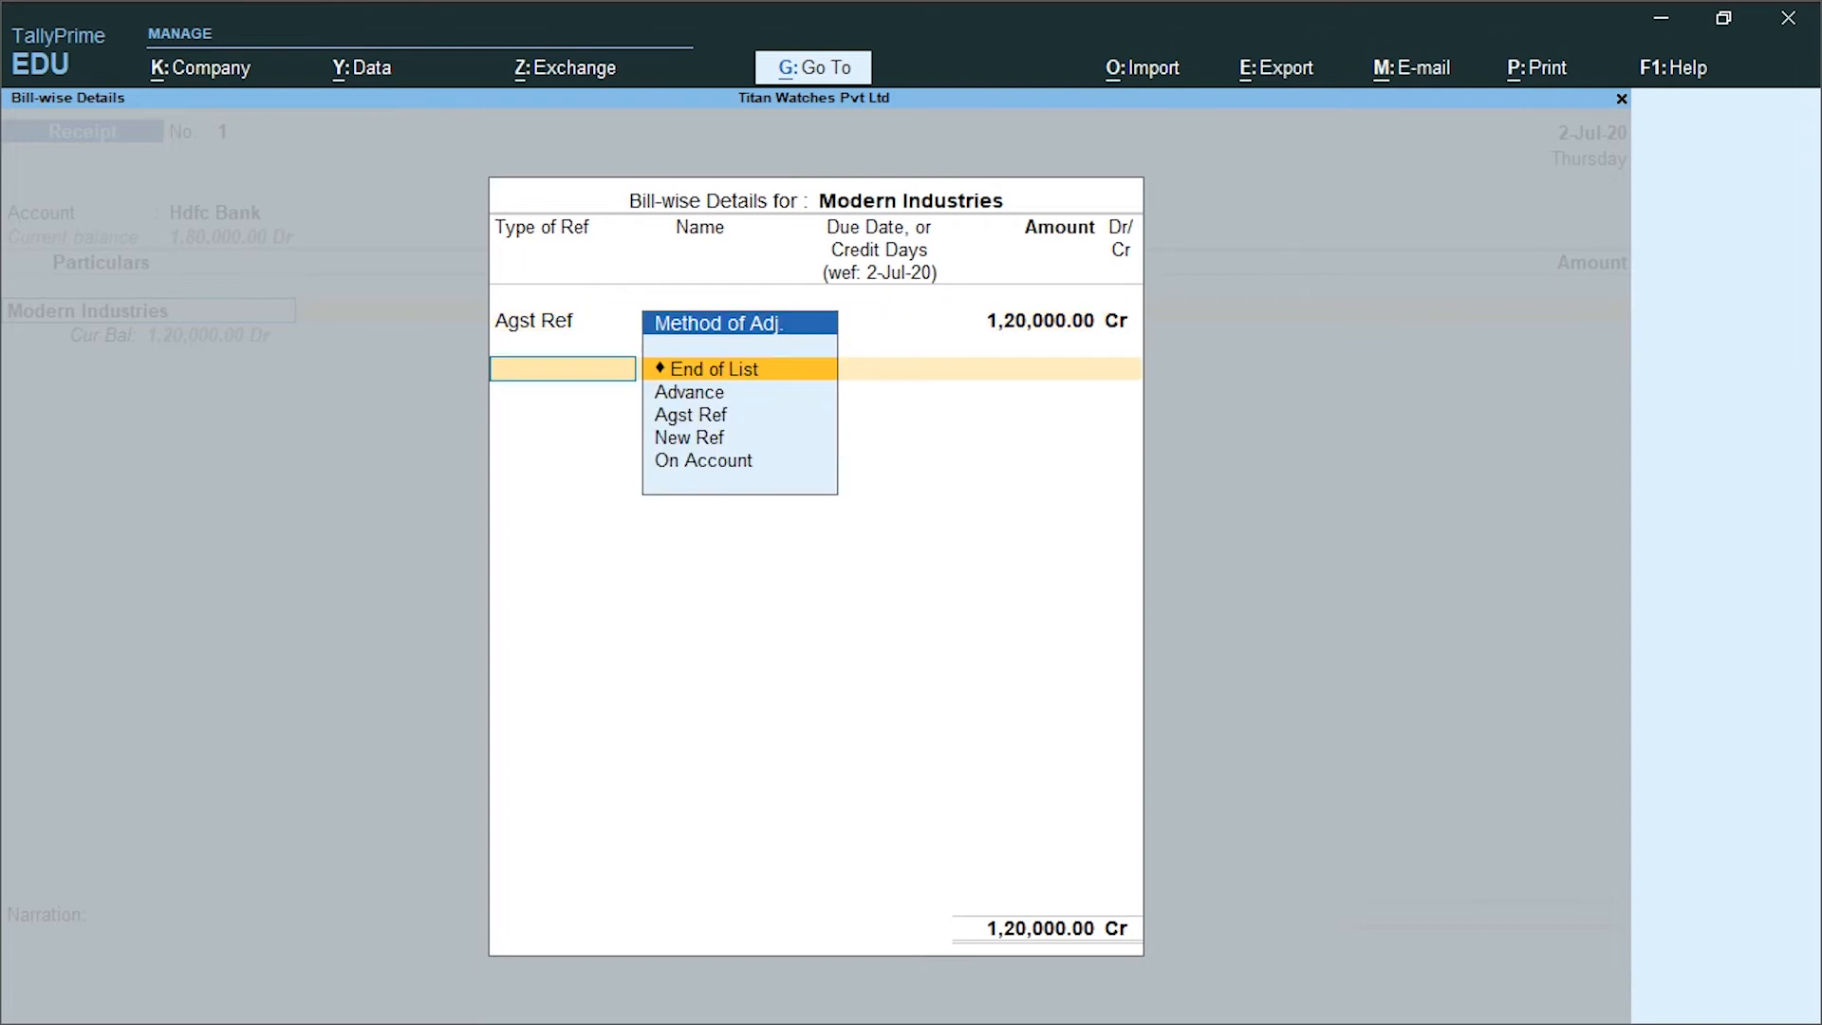
key("Return")
Accept the Cheque/DD bank allocation dated 2-Jul-20, save the receipt without a narration, and leave voucher entry
key("Return")
key("Return")
key("Return")
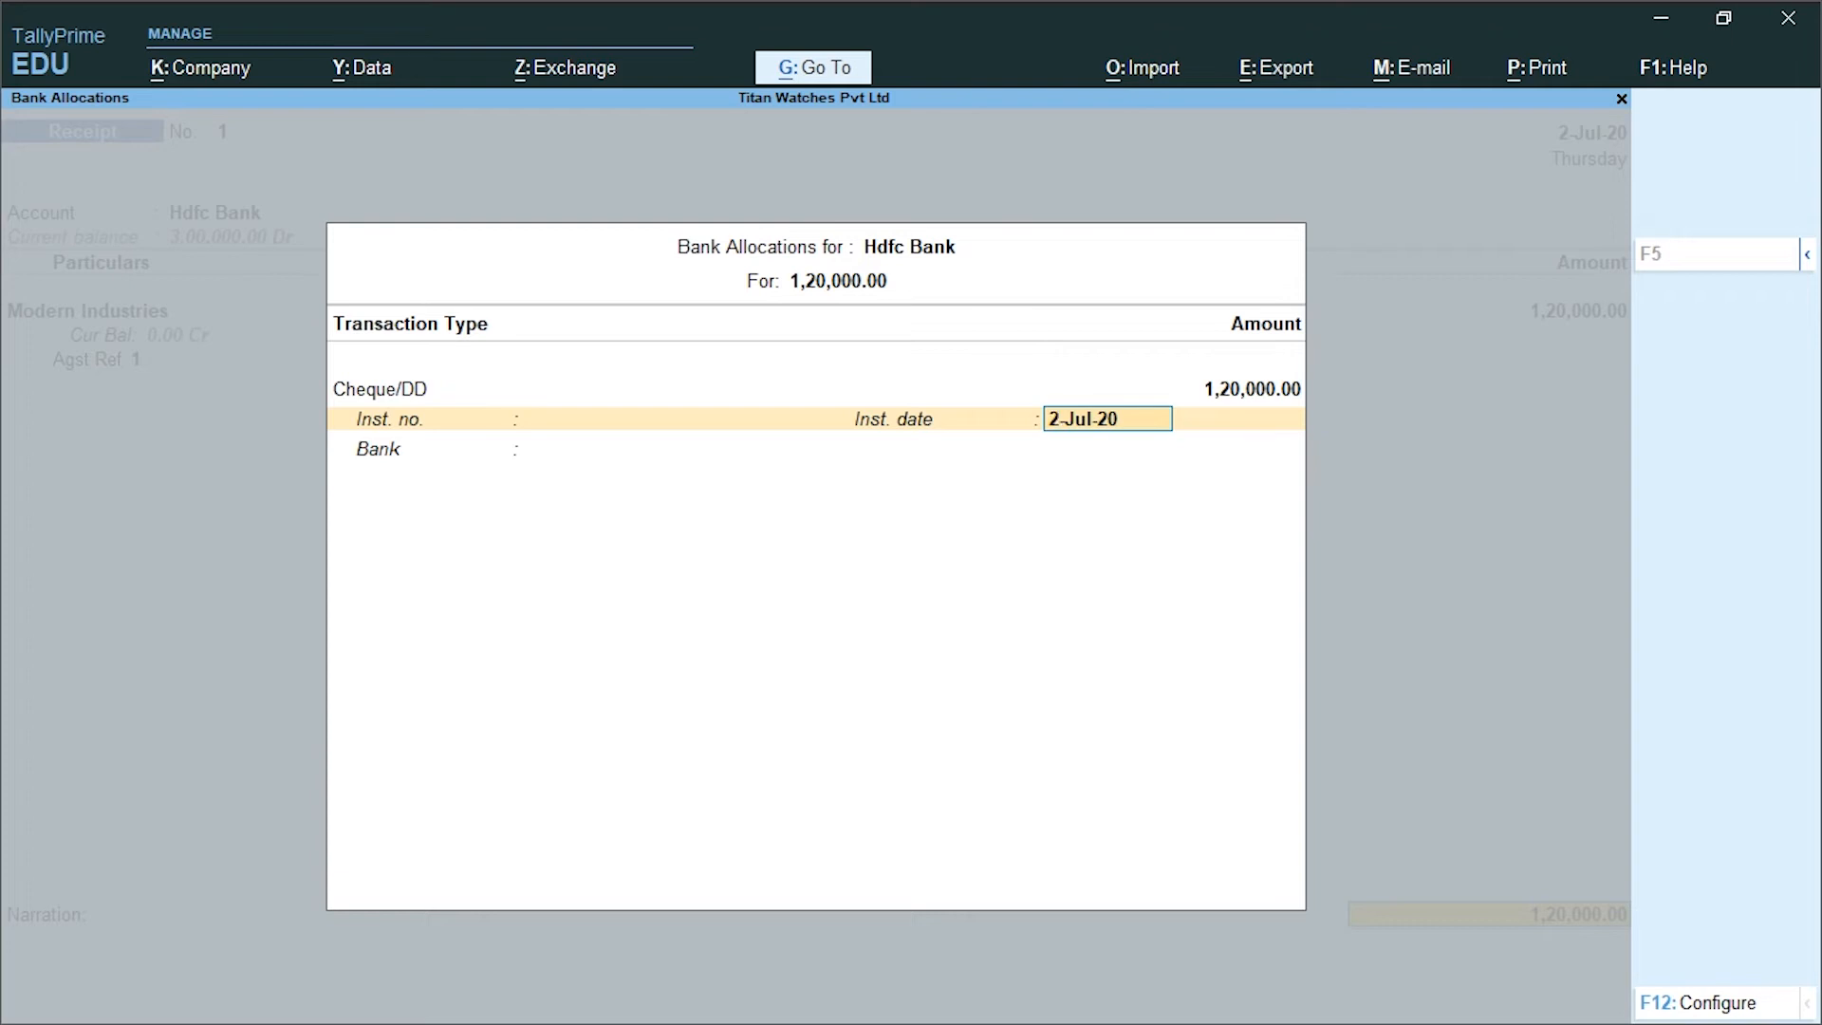
key("Return")
key("Return")
key("Return")
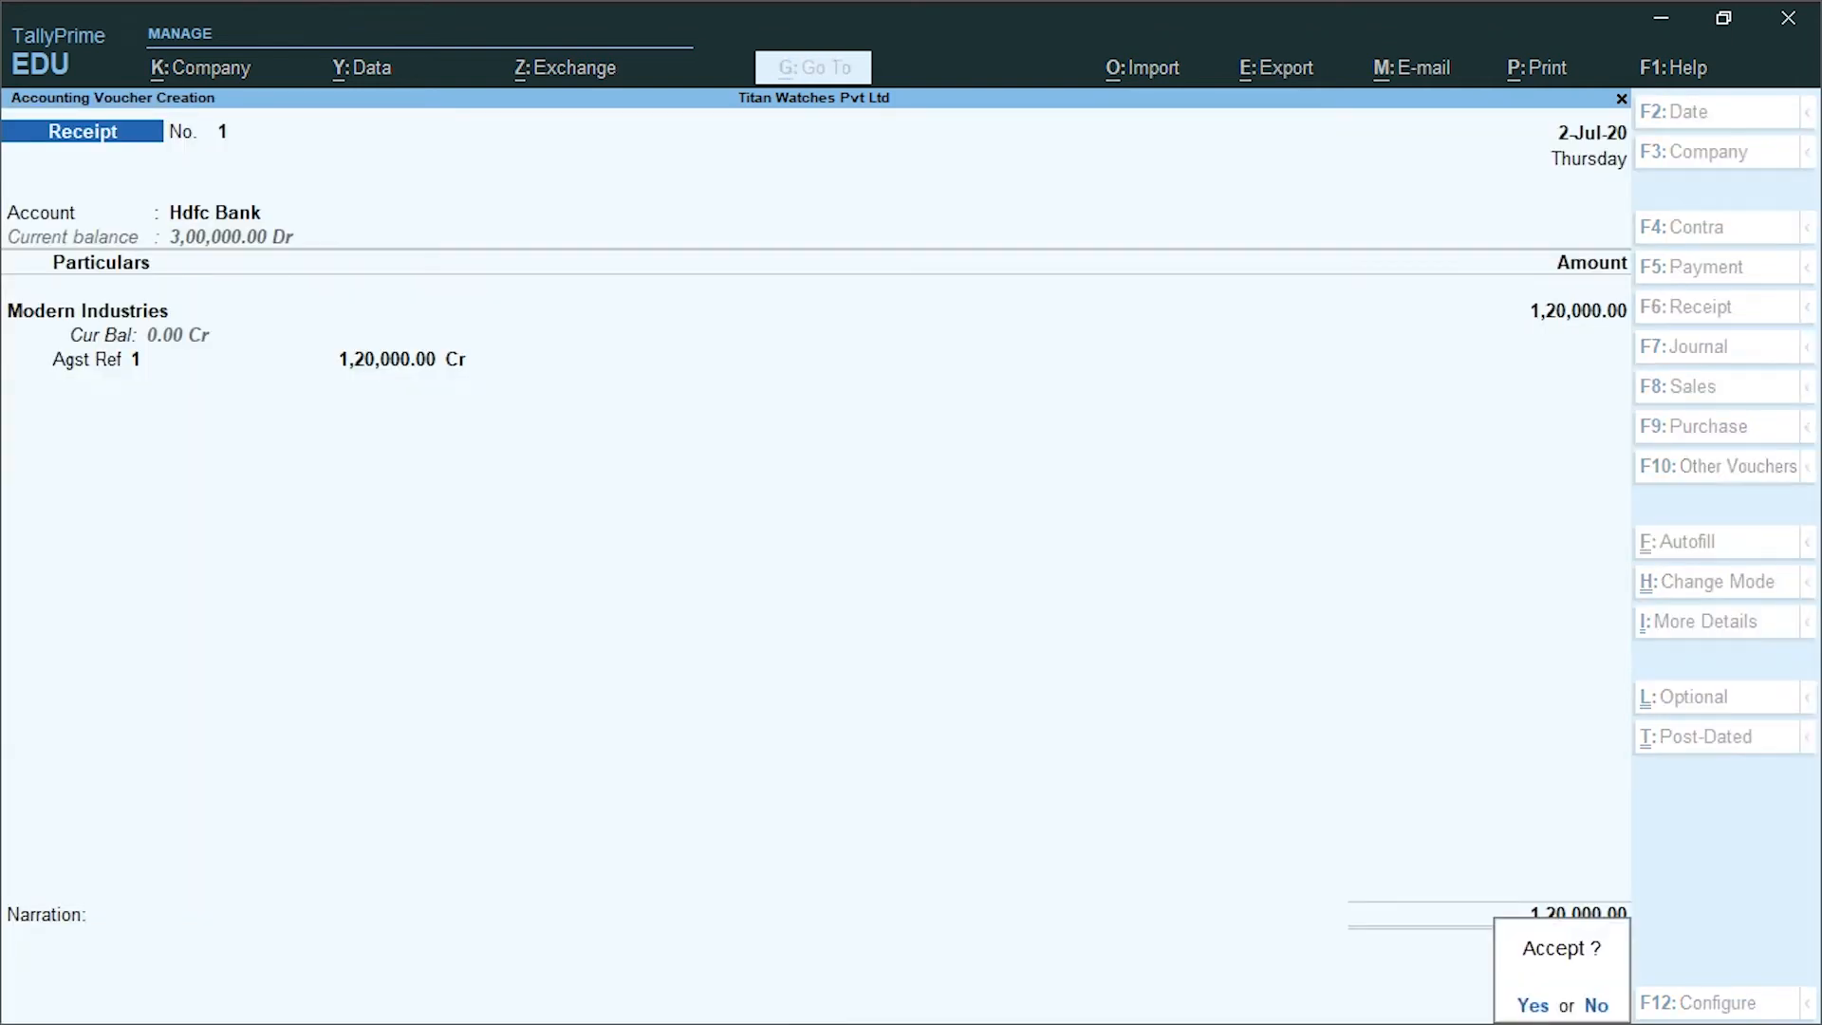
key("y")
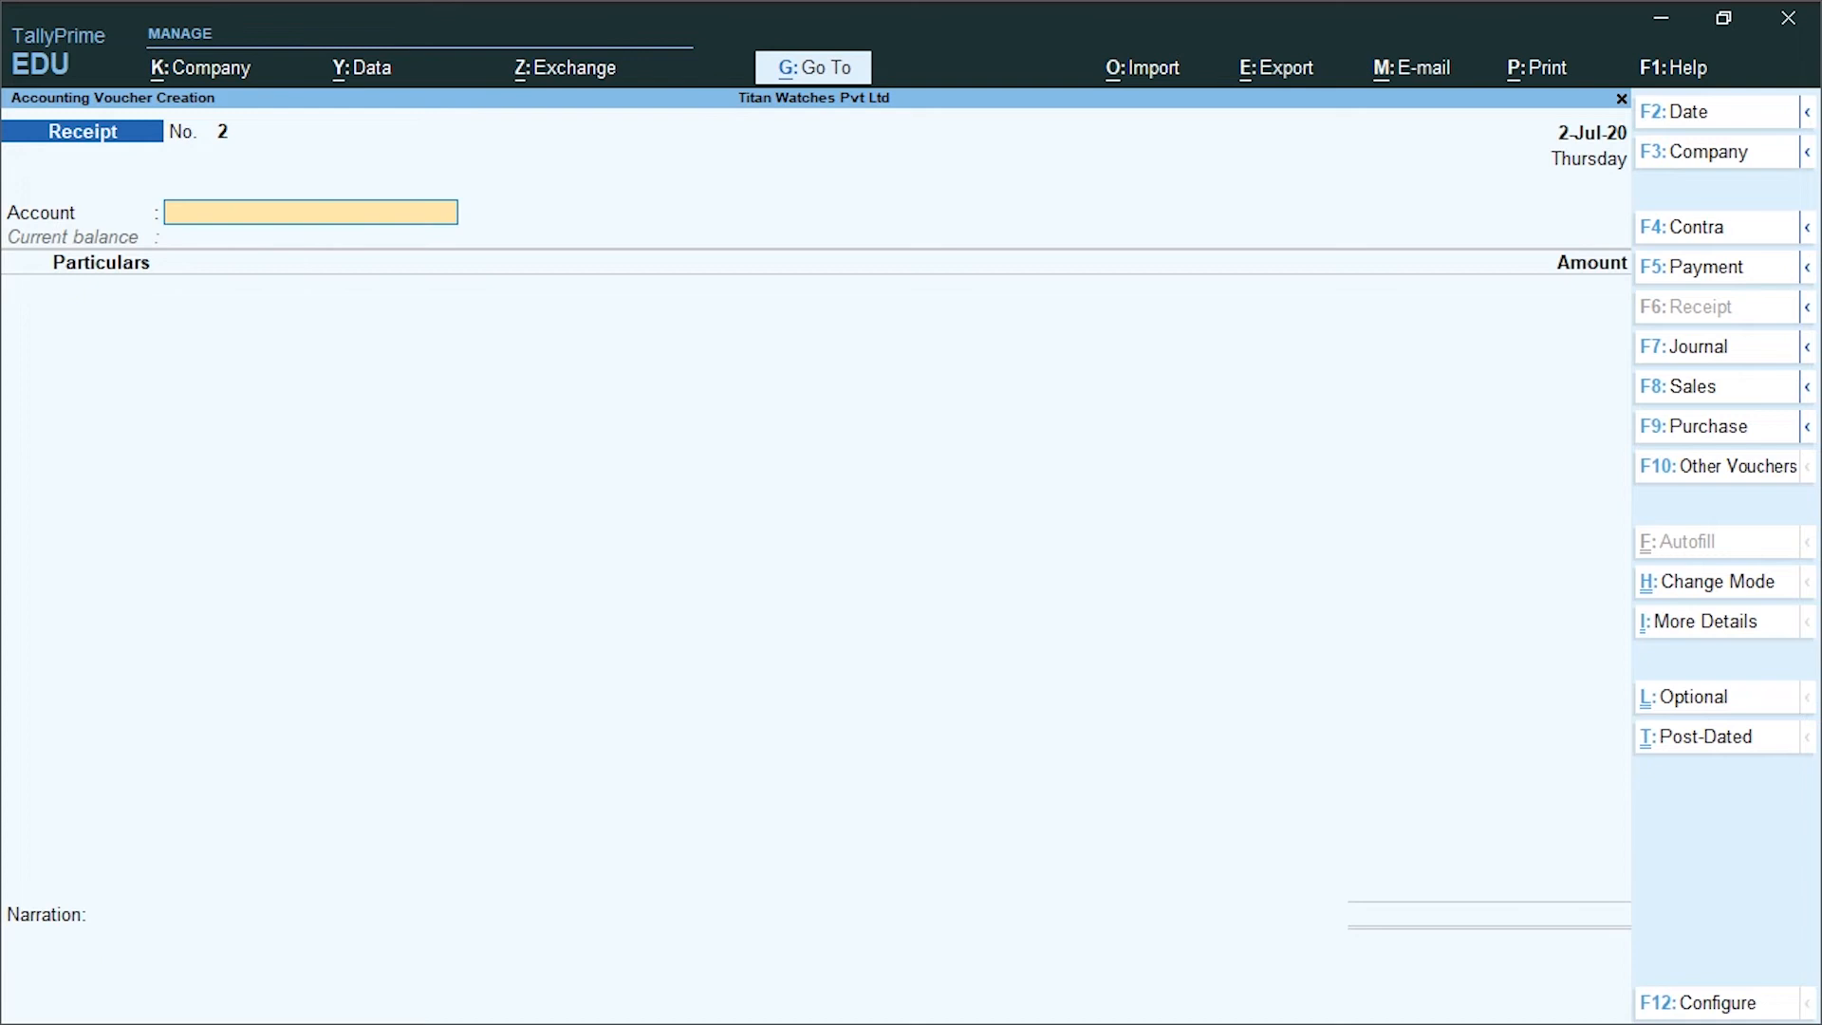
key("Escape")
key("y")
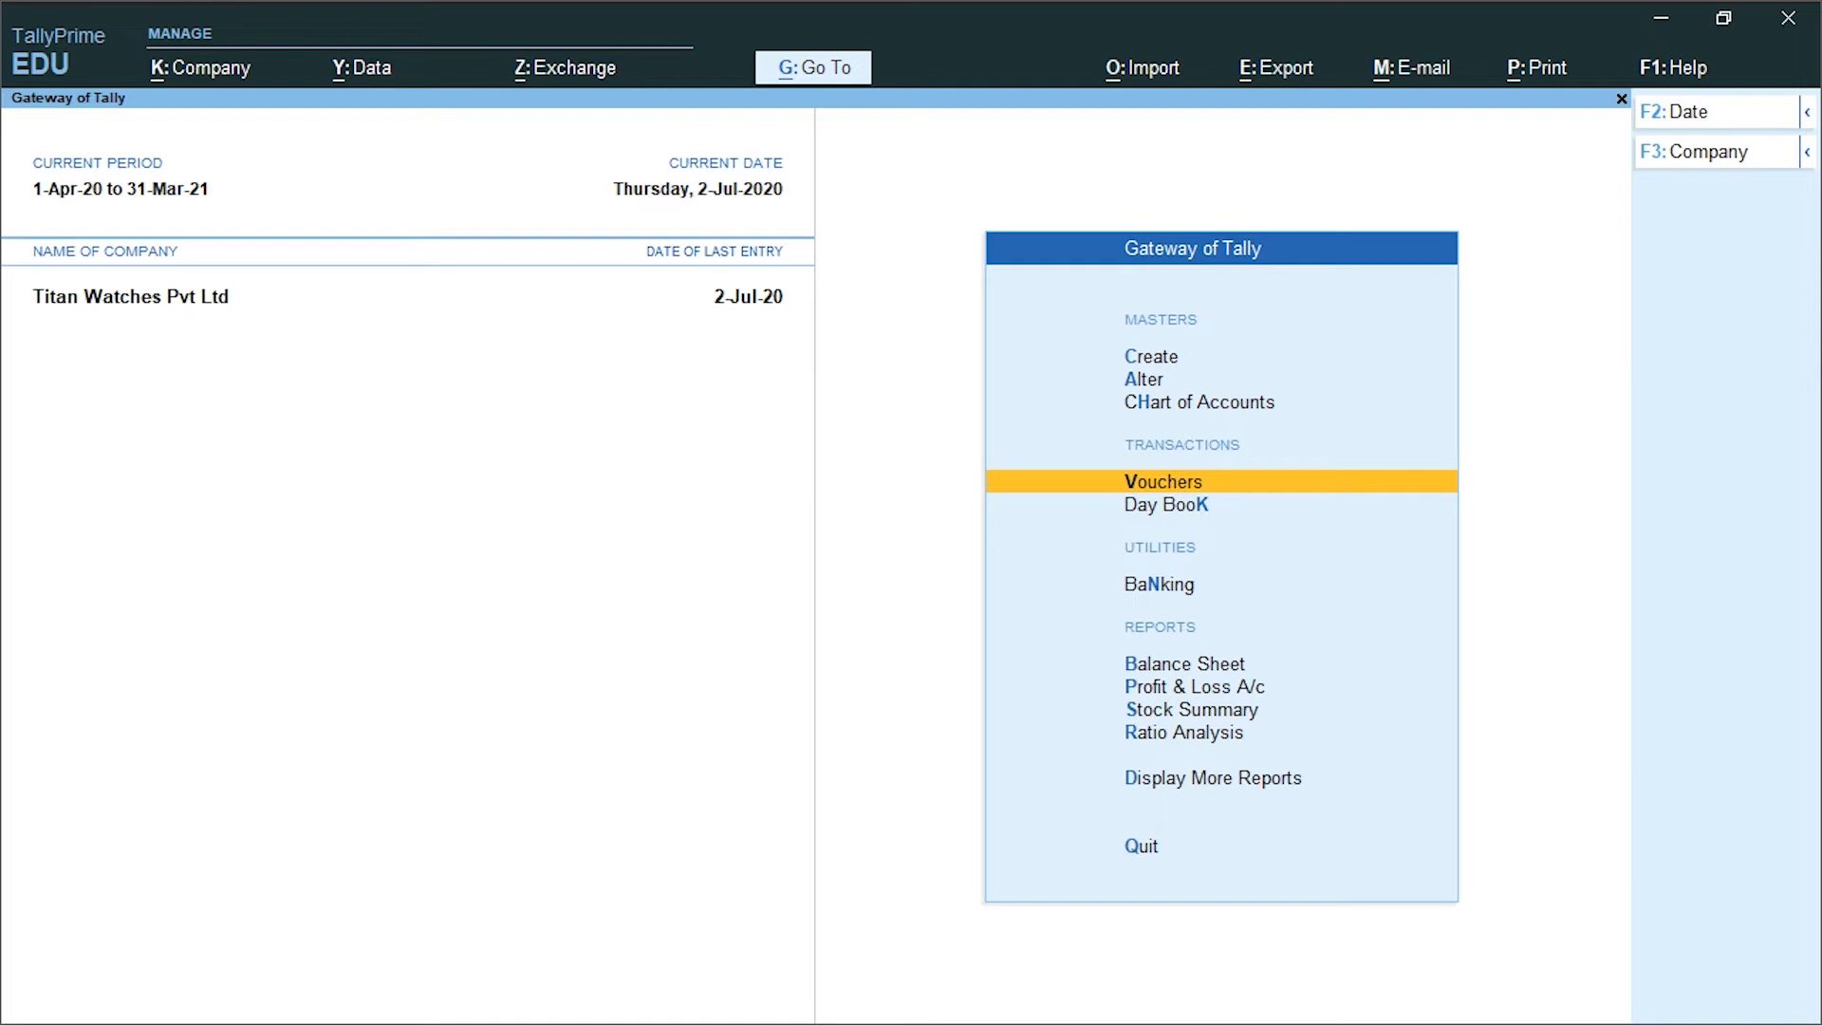
Open the Job Work Reports from the additional reports
key("Down")
key("Down")
key("Down")
key("Down")
key("Down")
key("Down")
key("Down")
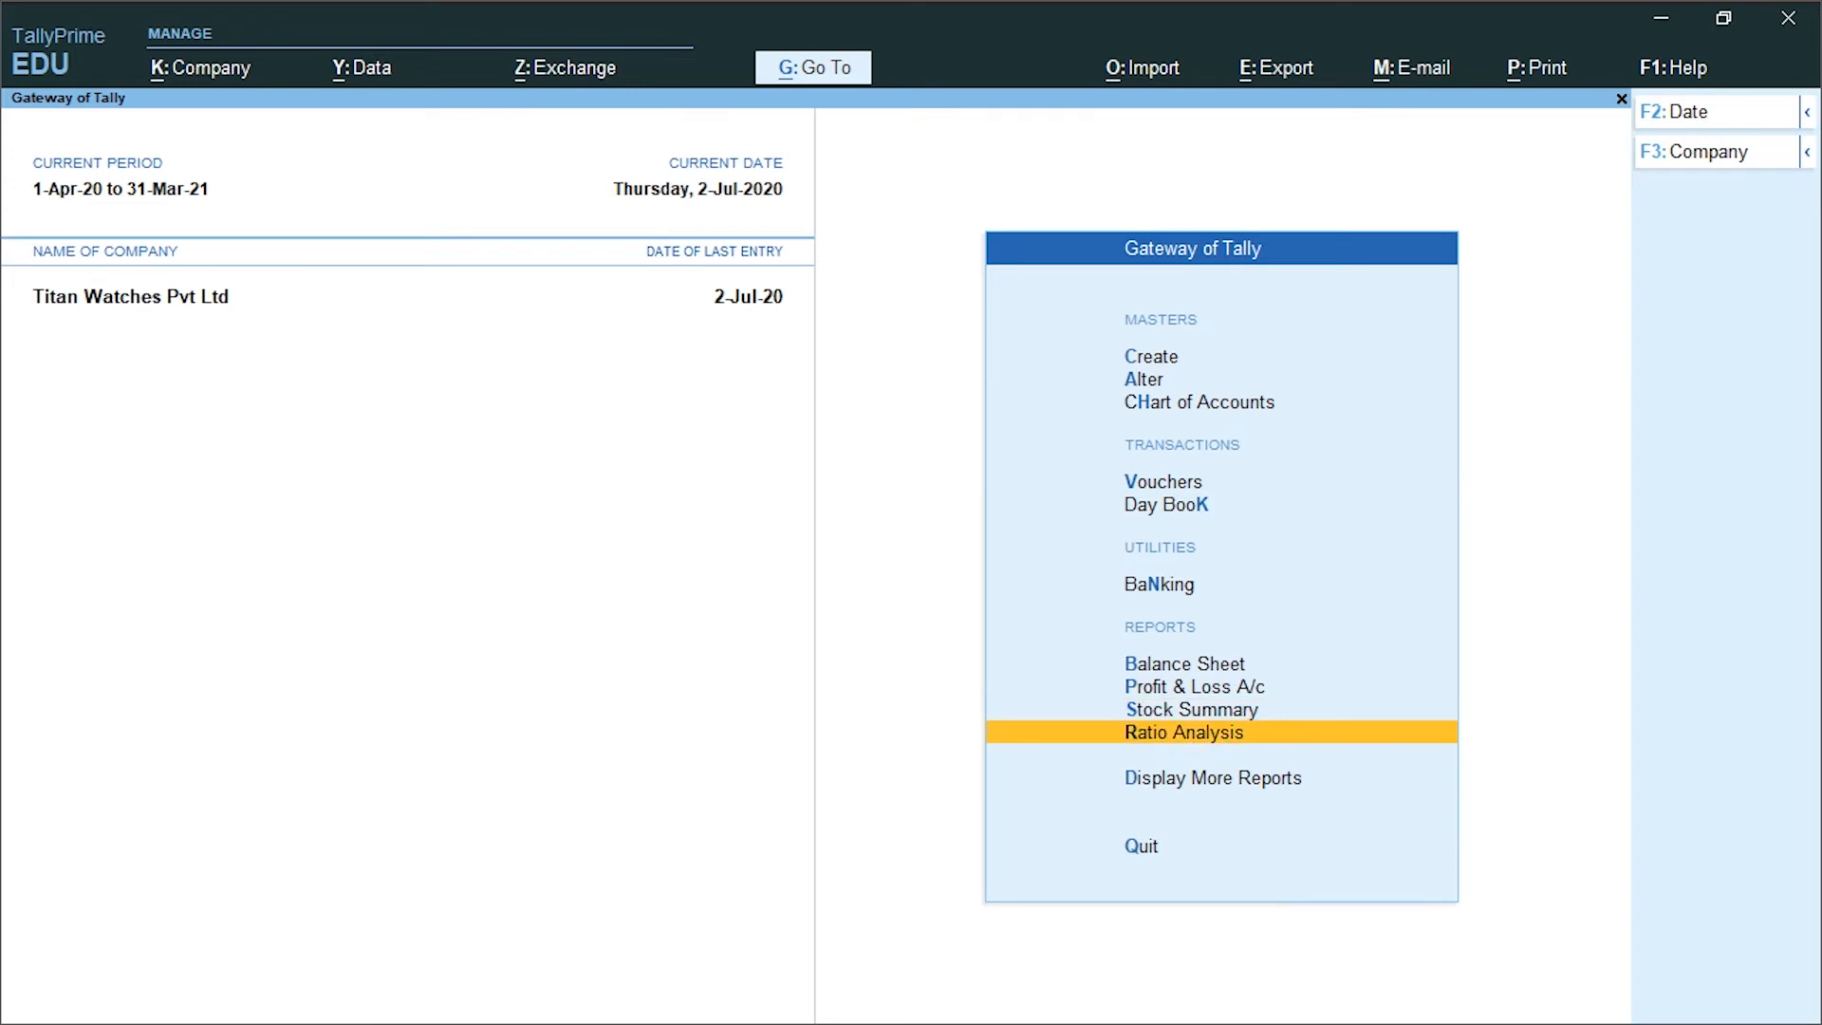
key("Return")
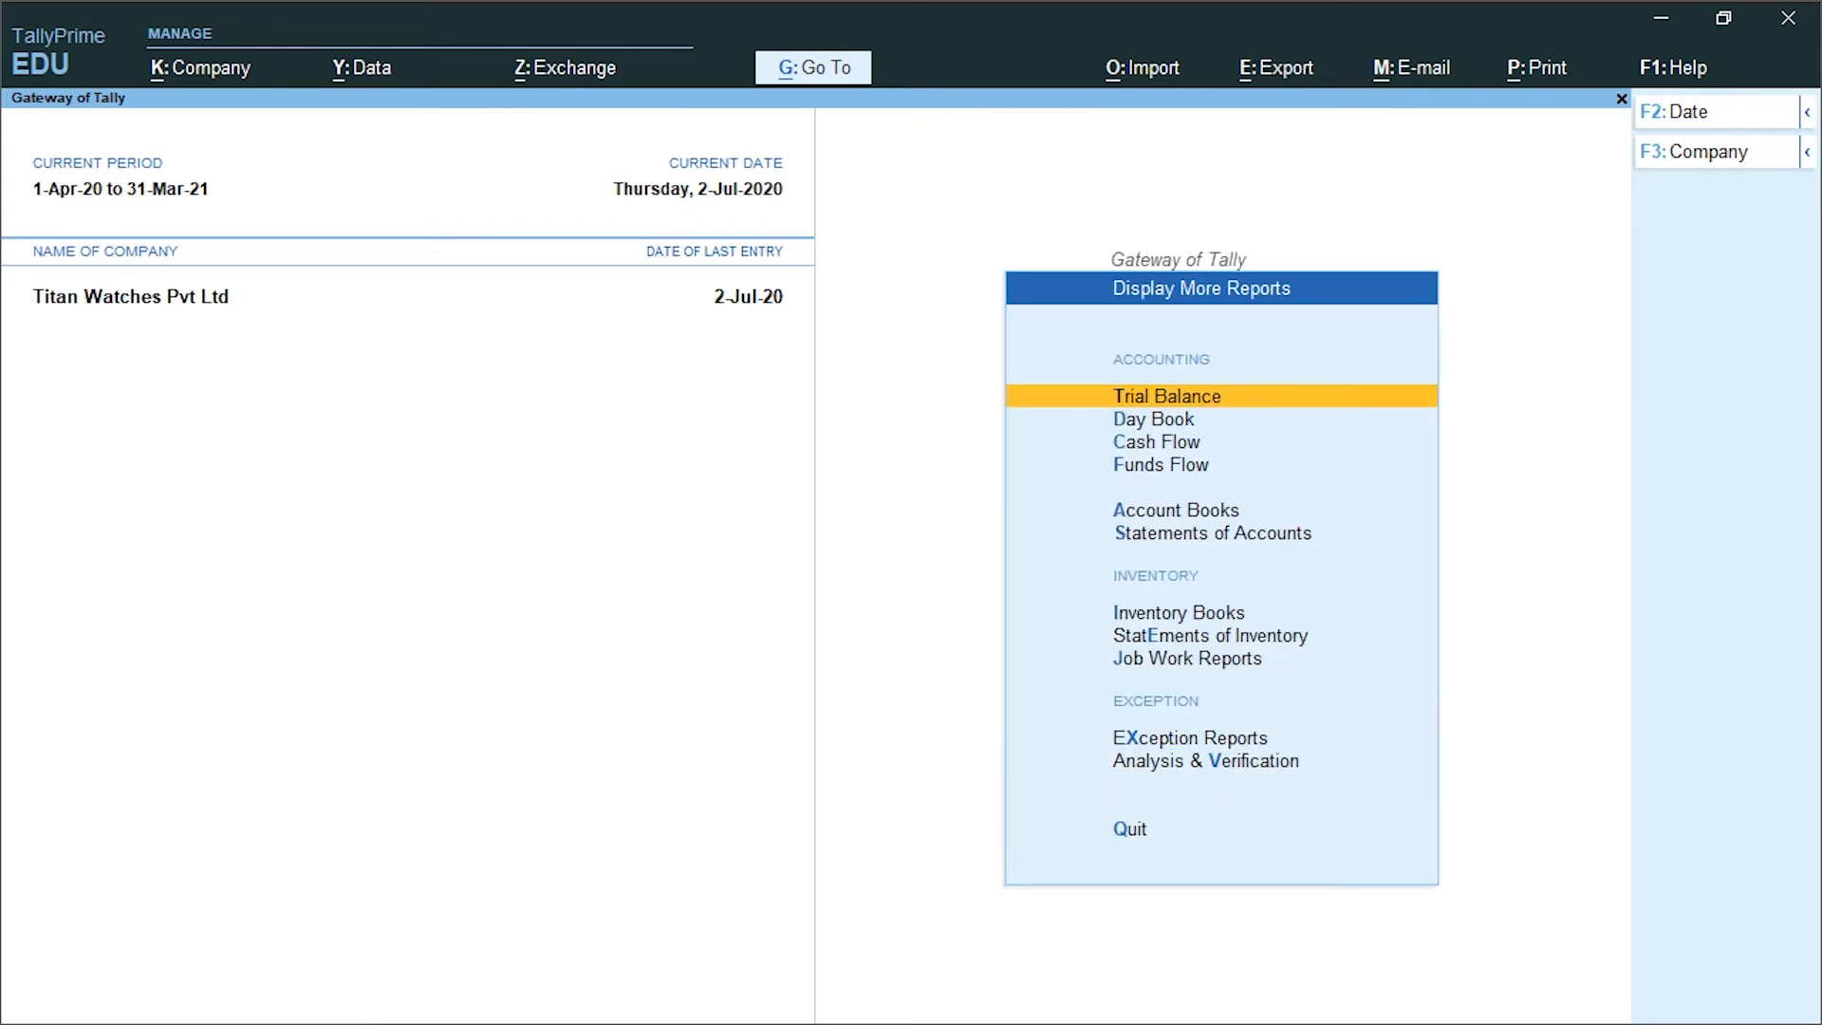
key("Down")
key("Down")
key("Down")
key("Down")
key("Down")
key("Down")
key("Down")
key("Down")
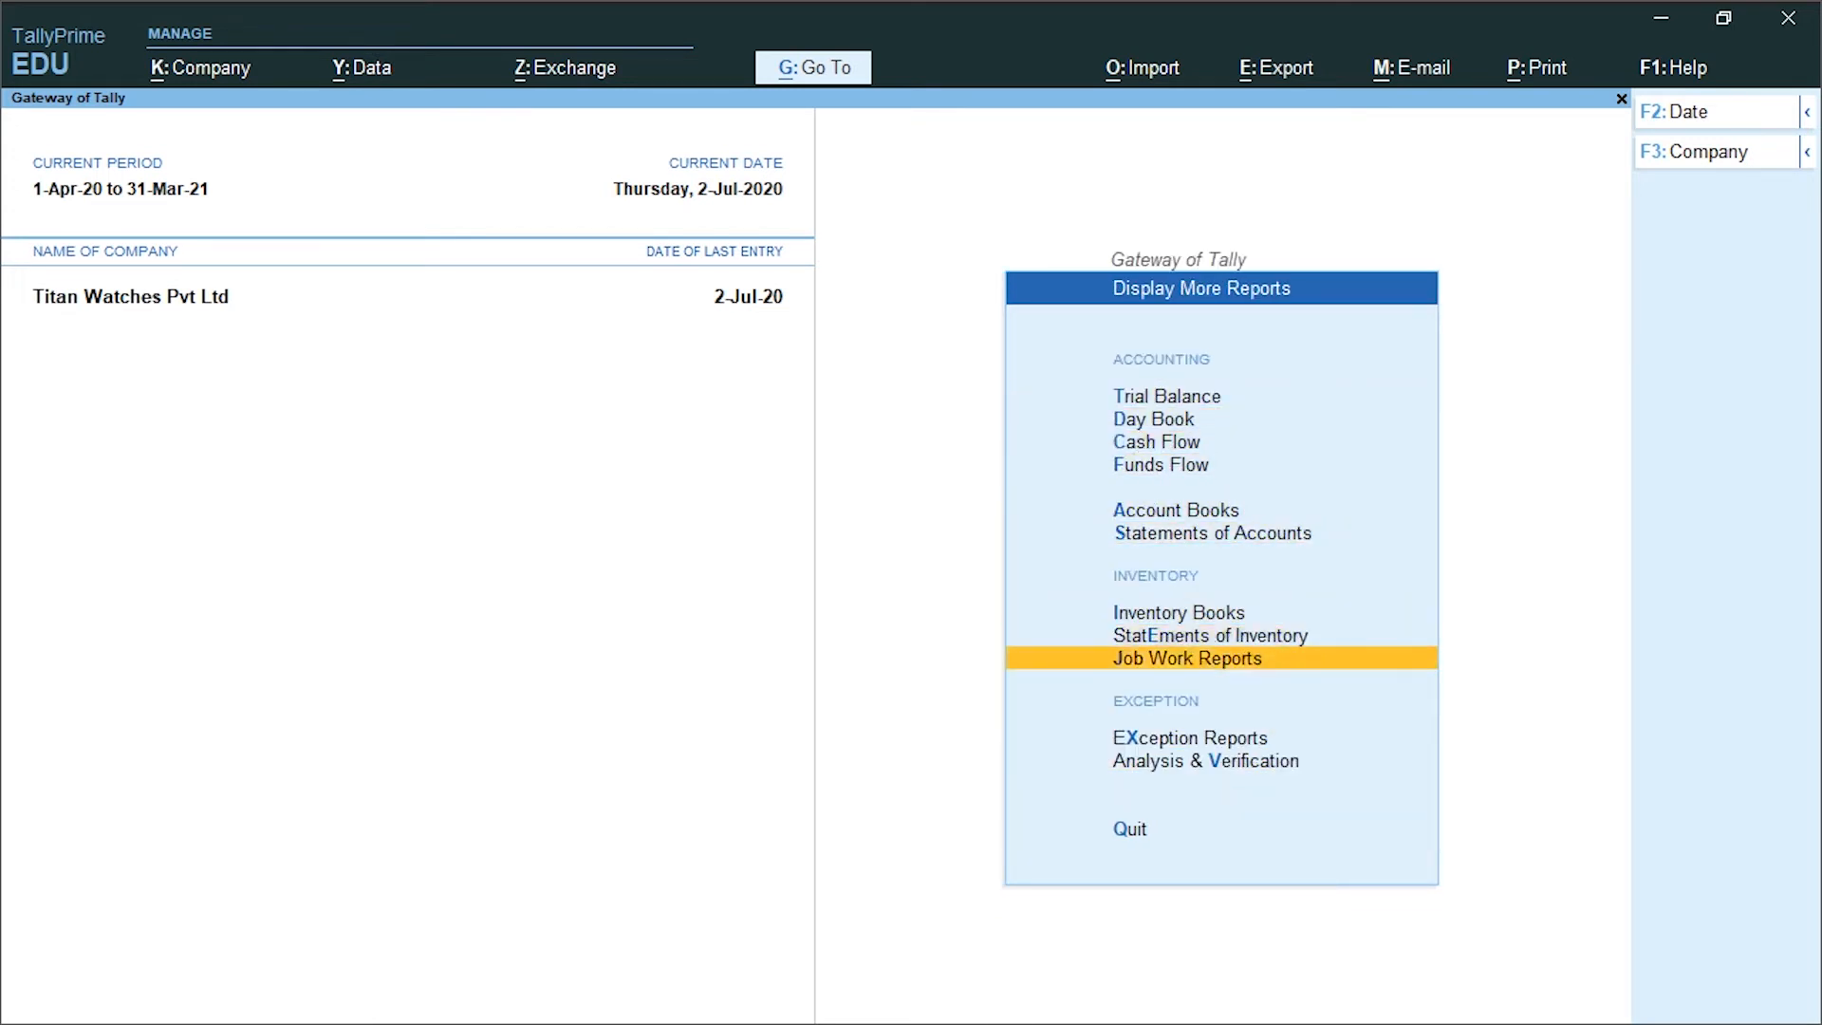
key("Return")
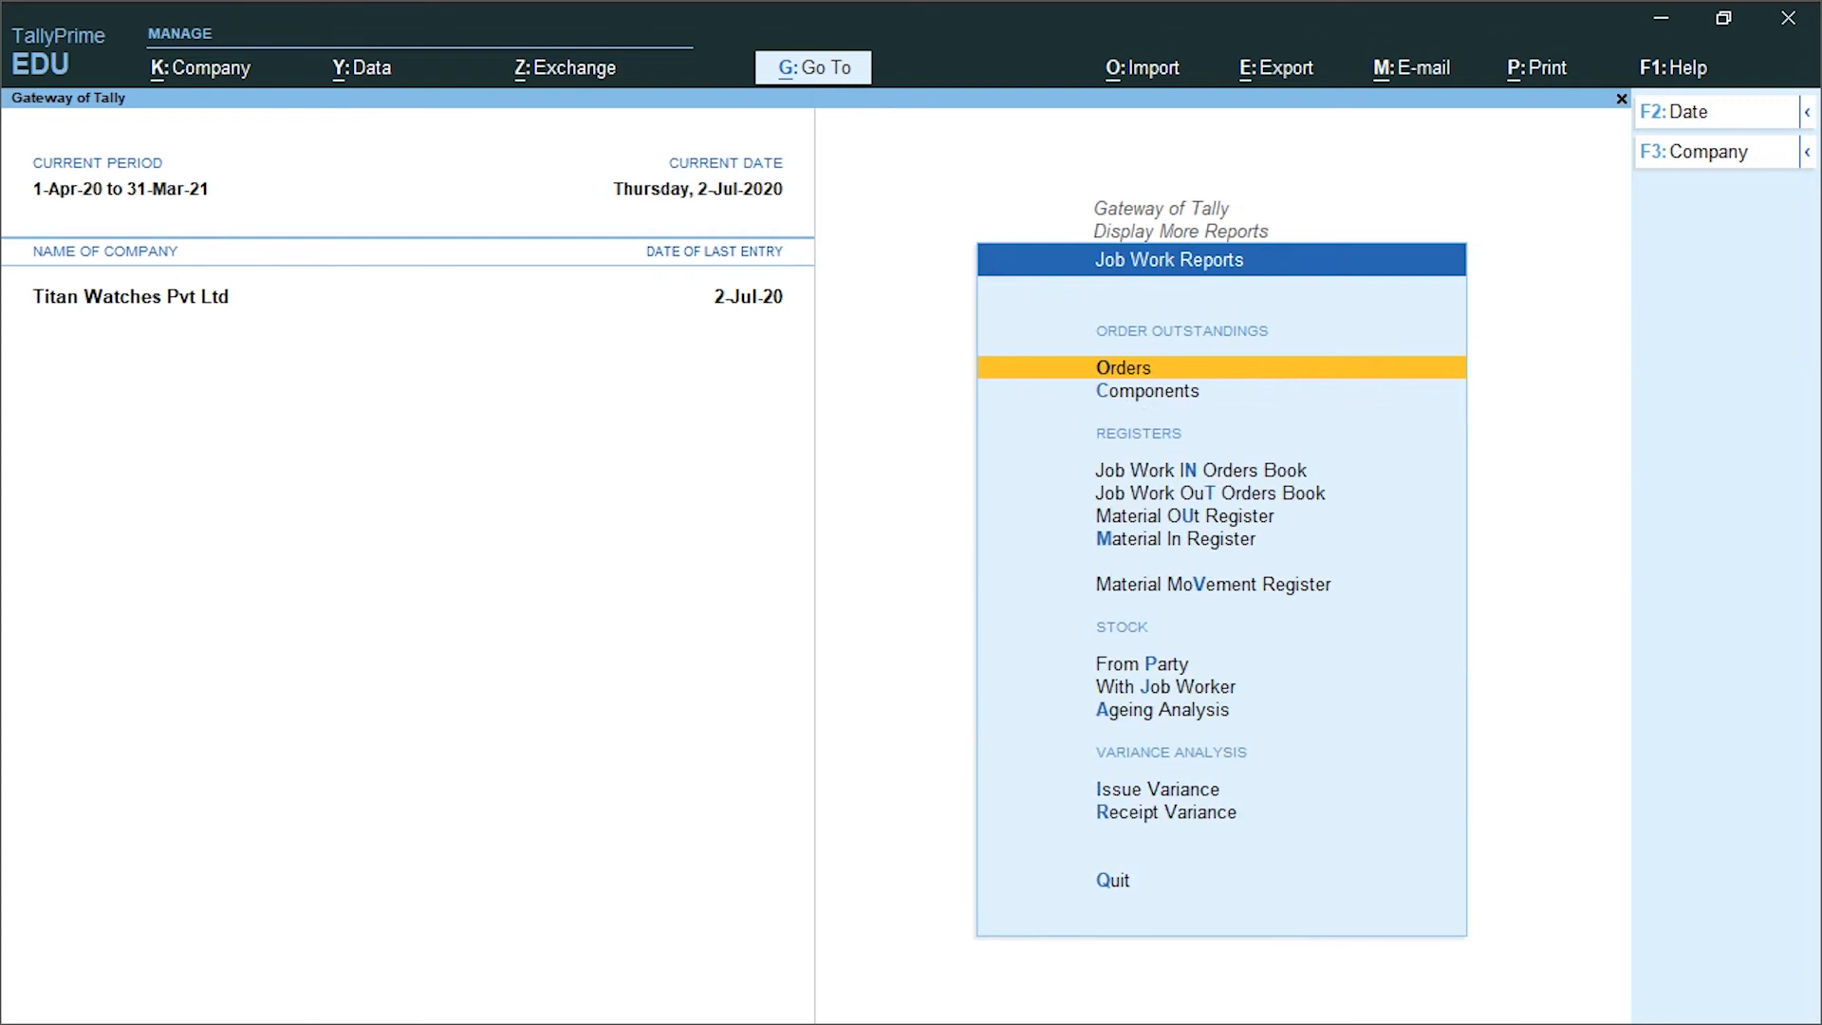
Check the outstanding job work Orders summary and the Components order summary
key("Return")
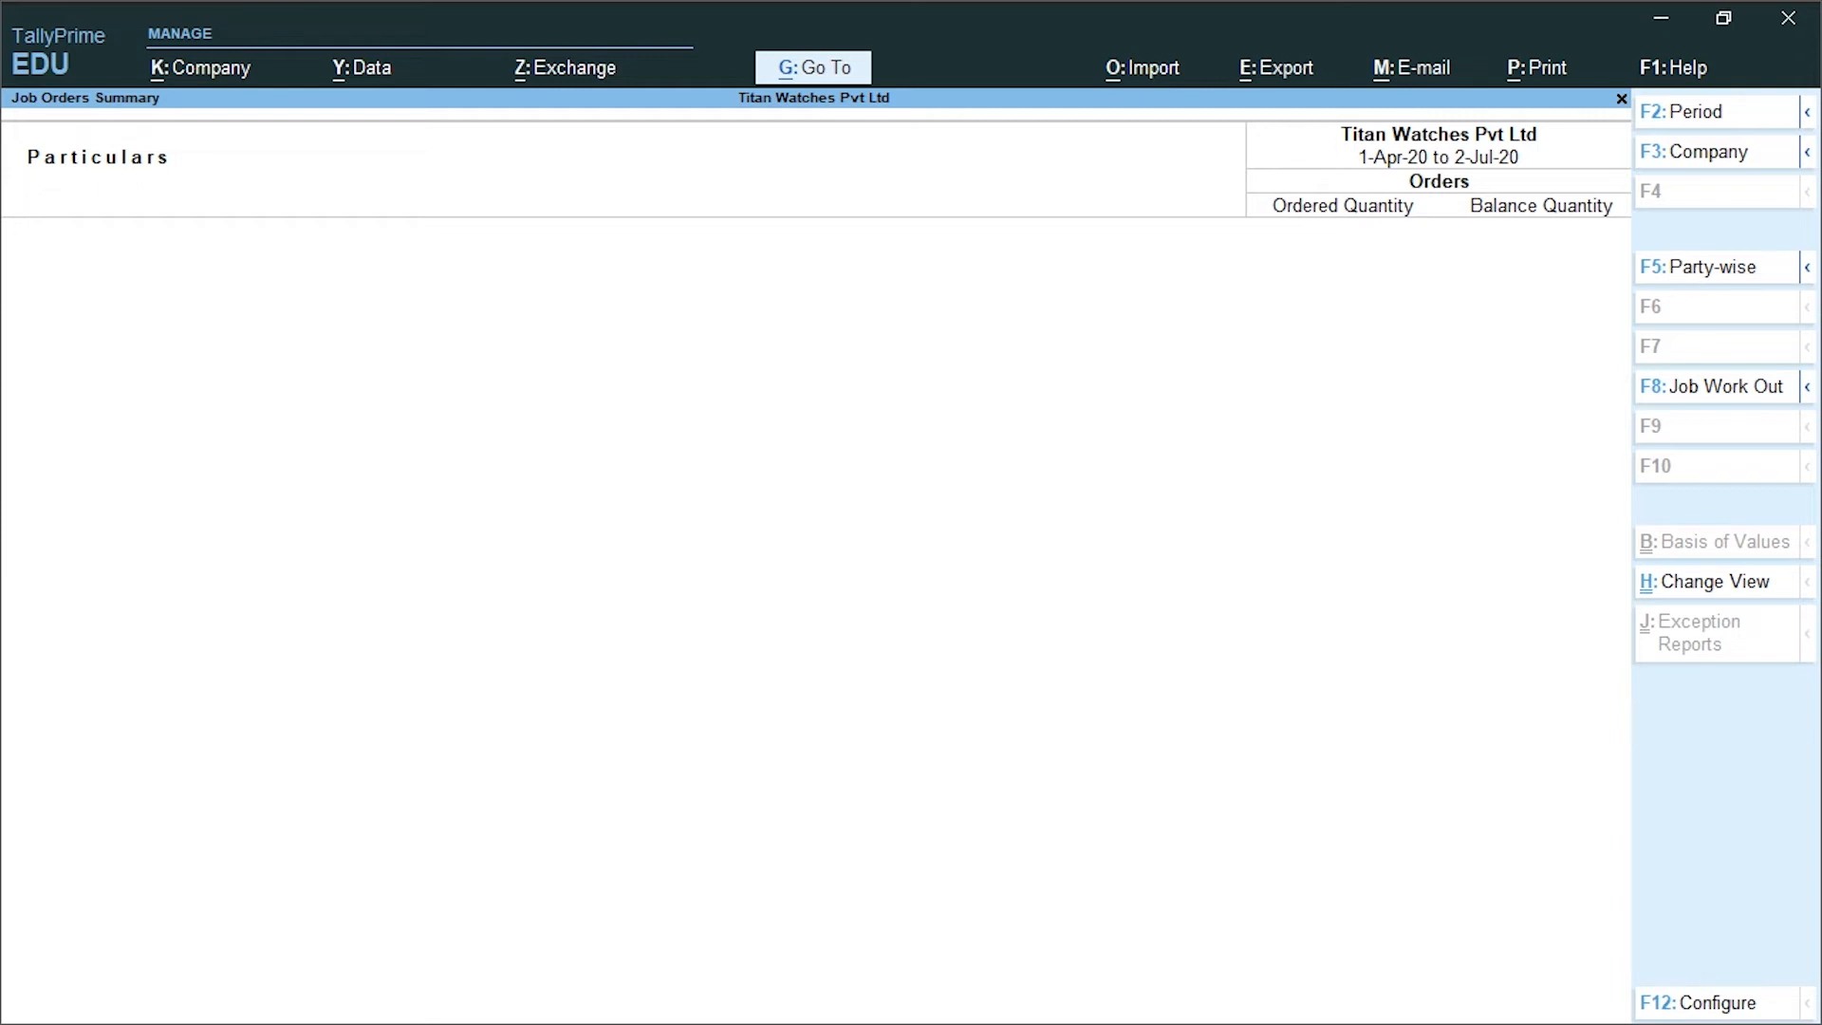
key("Escape")
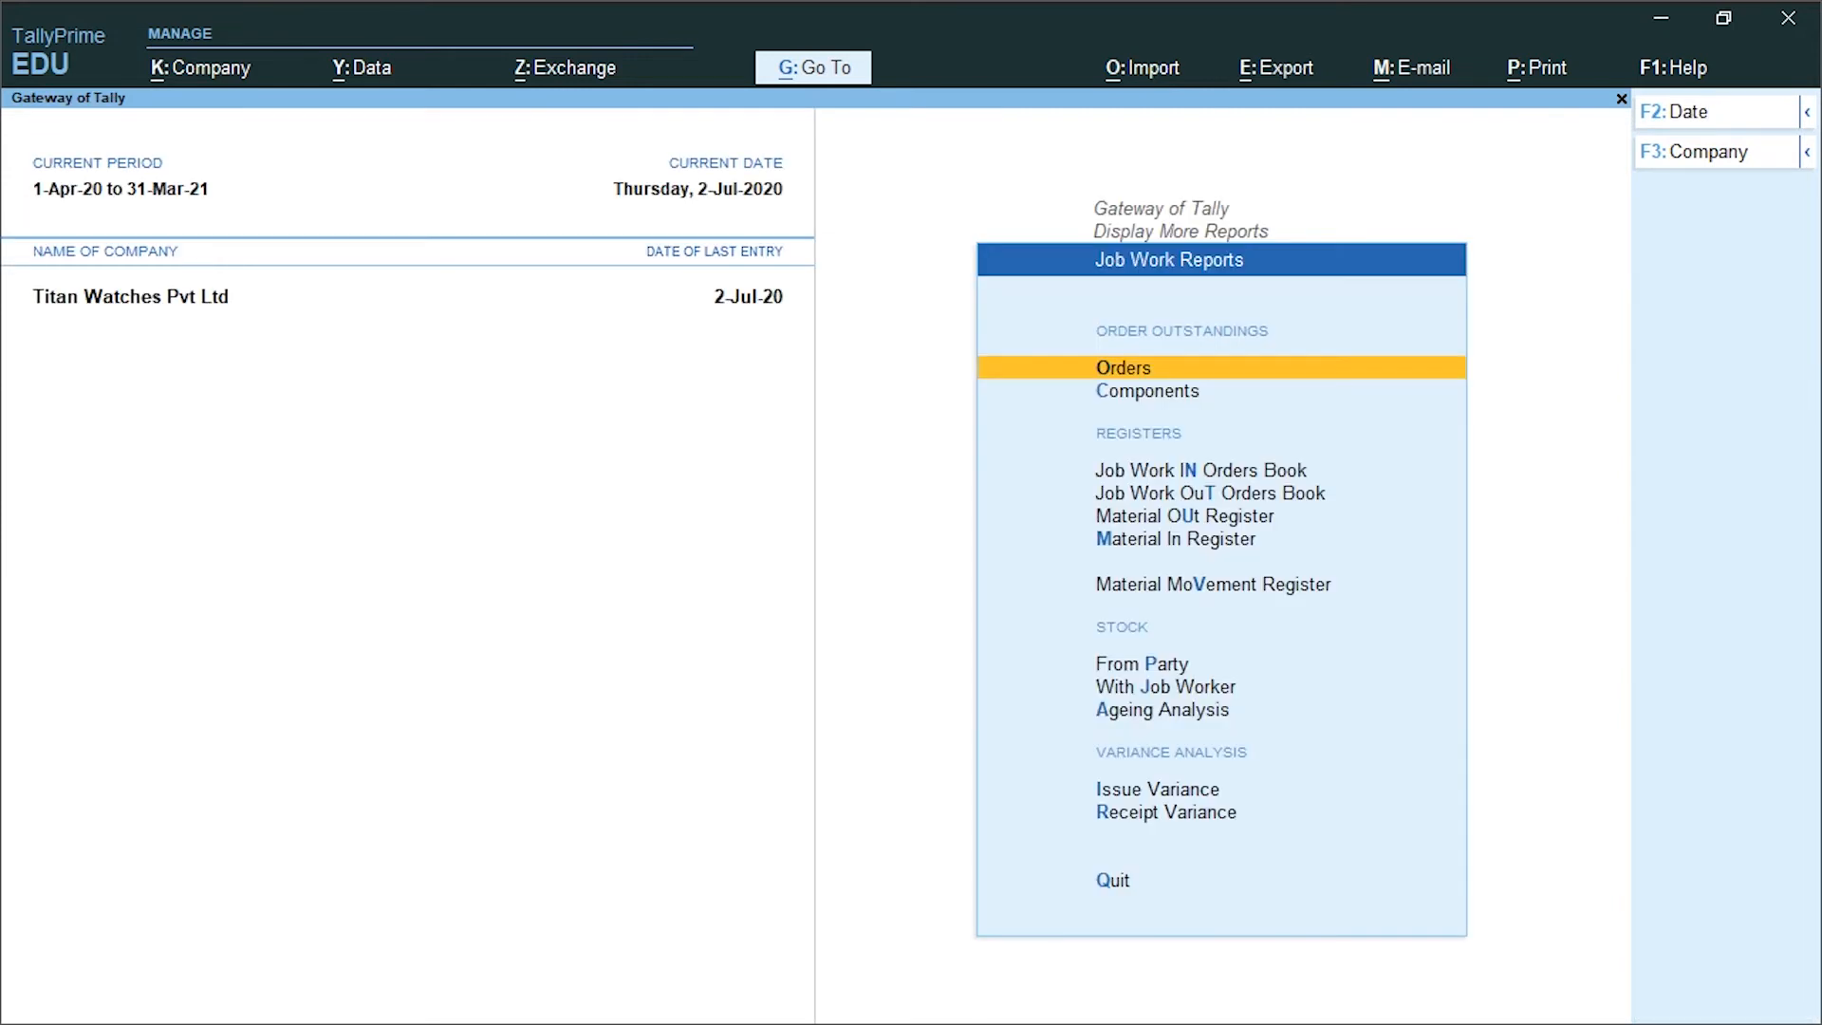
key("Down")
key("Return")
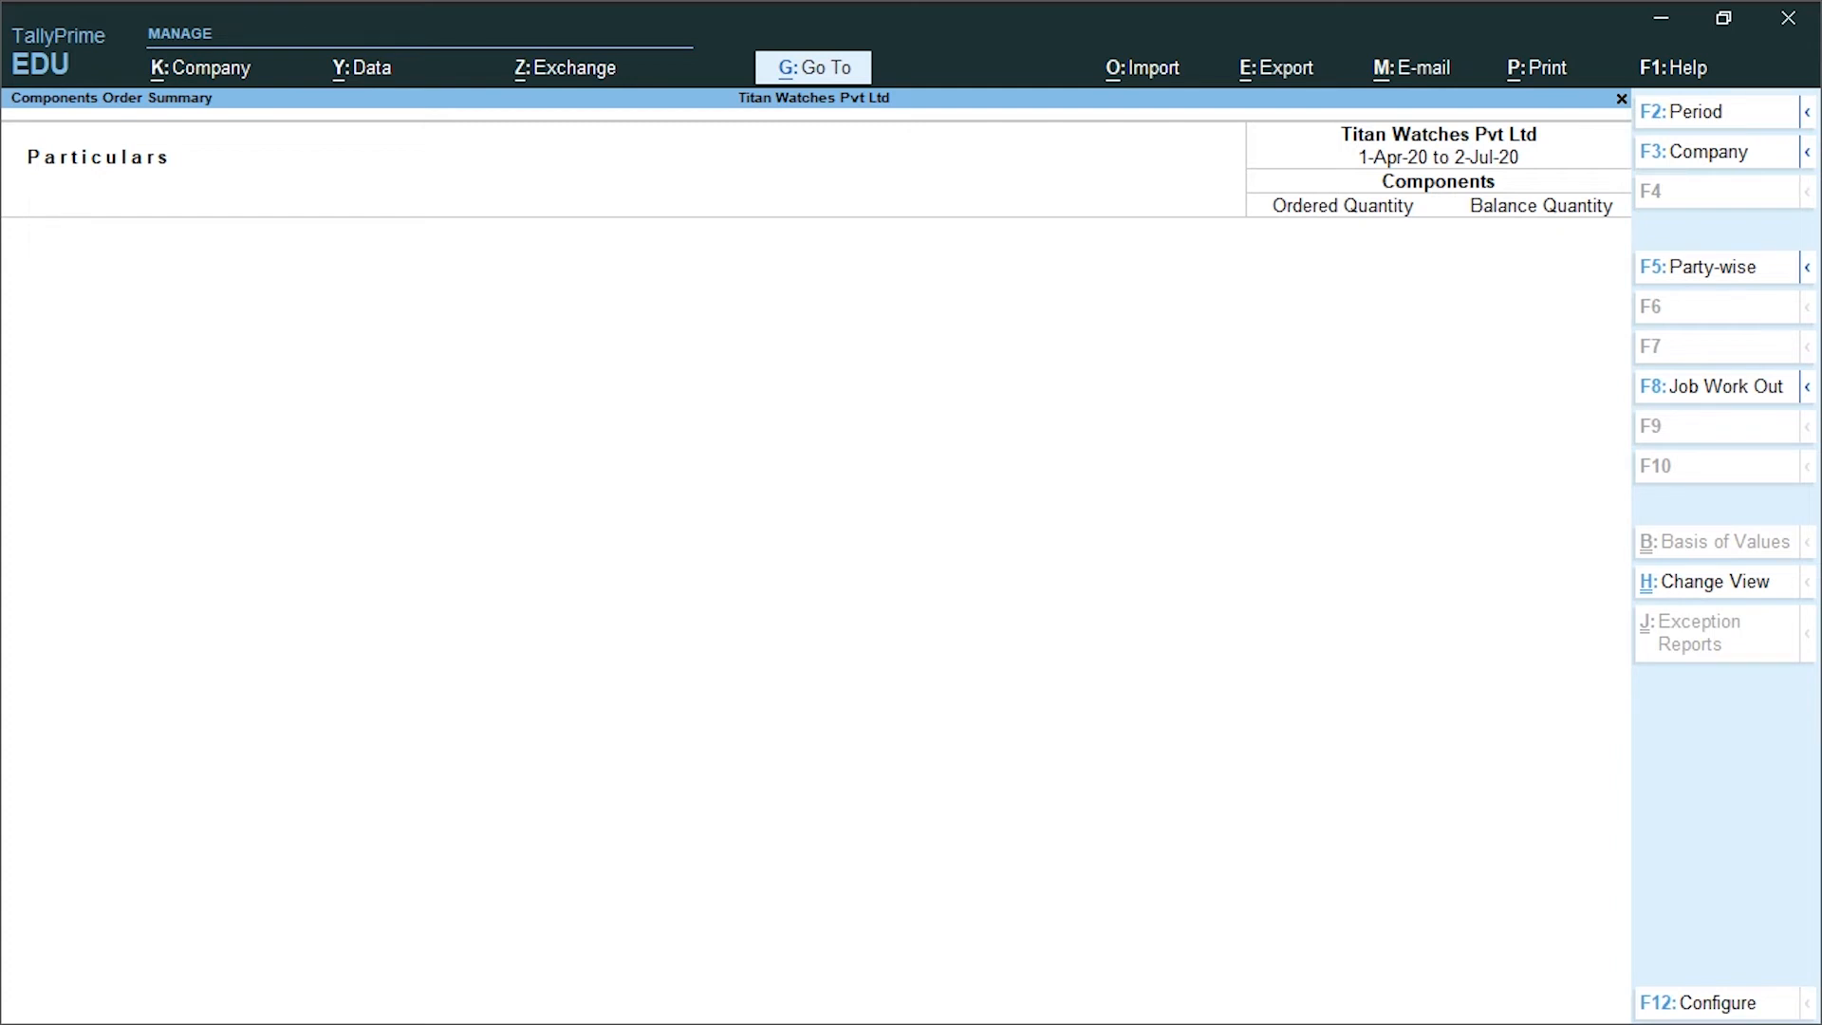
key("Escape")
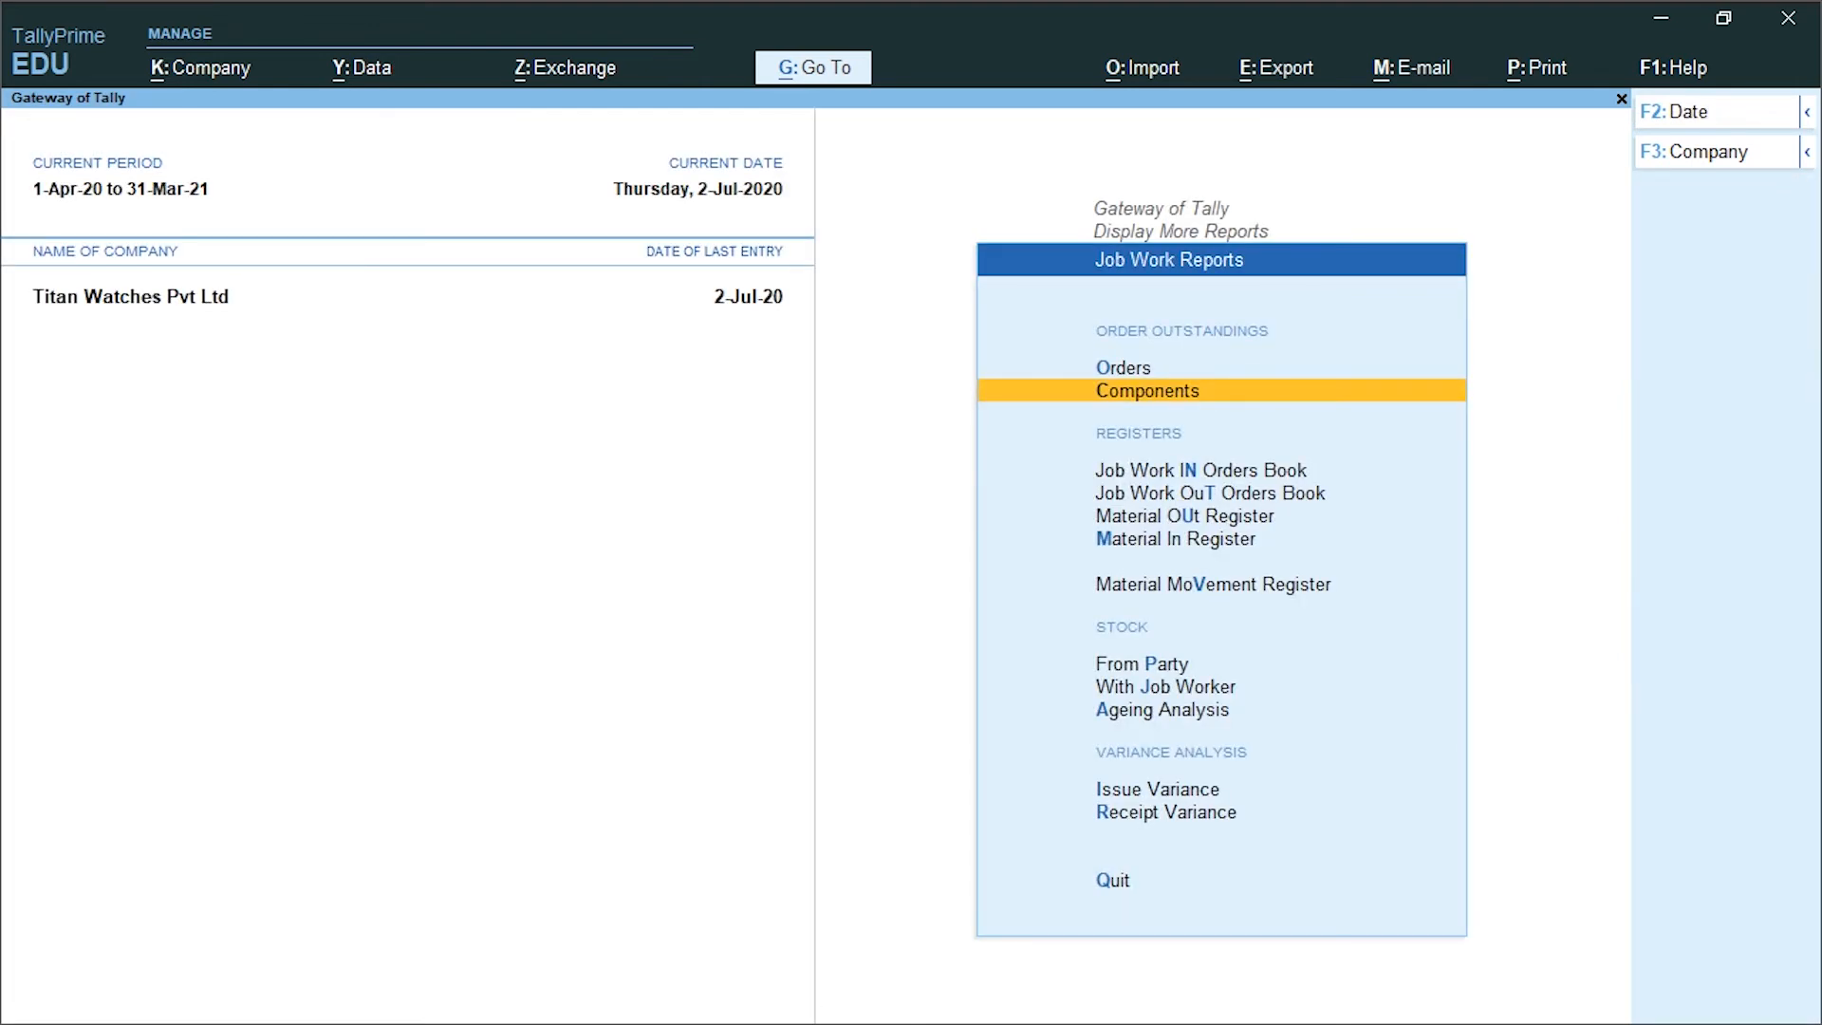
Review the June vouchers in the Job Work In Orders Book and return to the job work reports
key("Down")
key("Down")
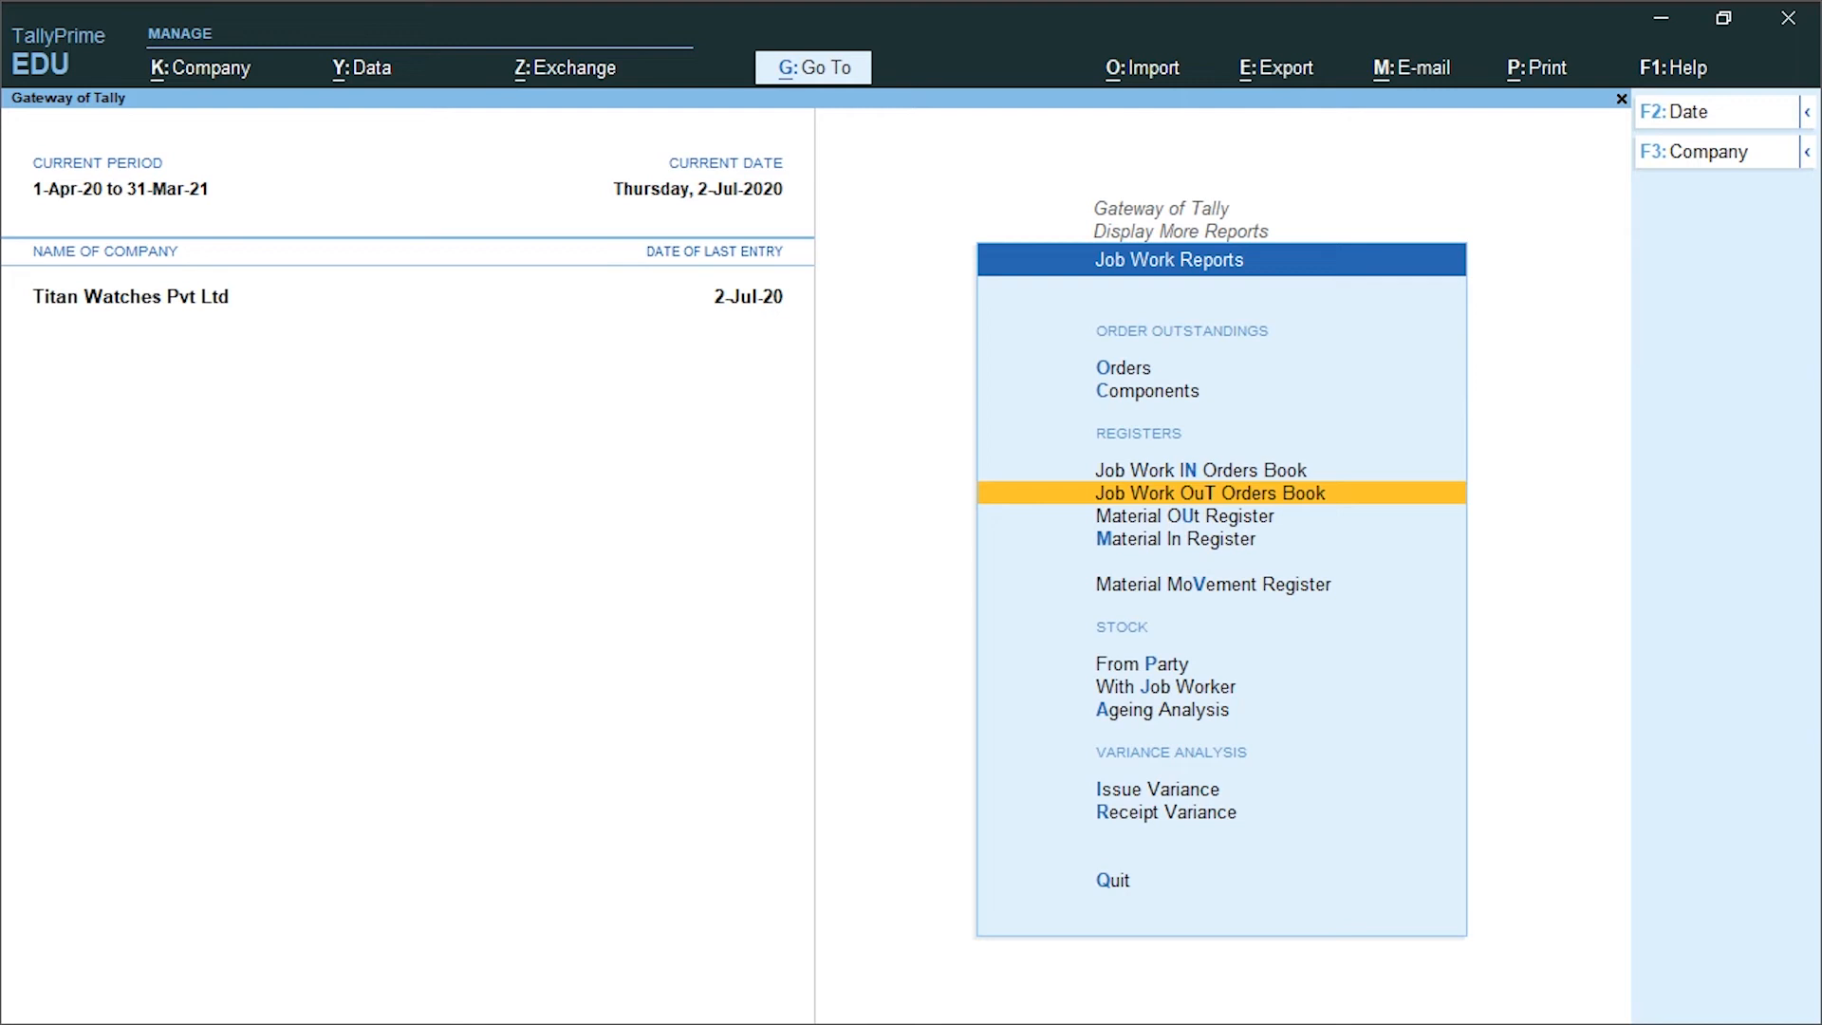
key("Up")
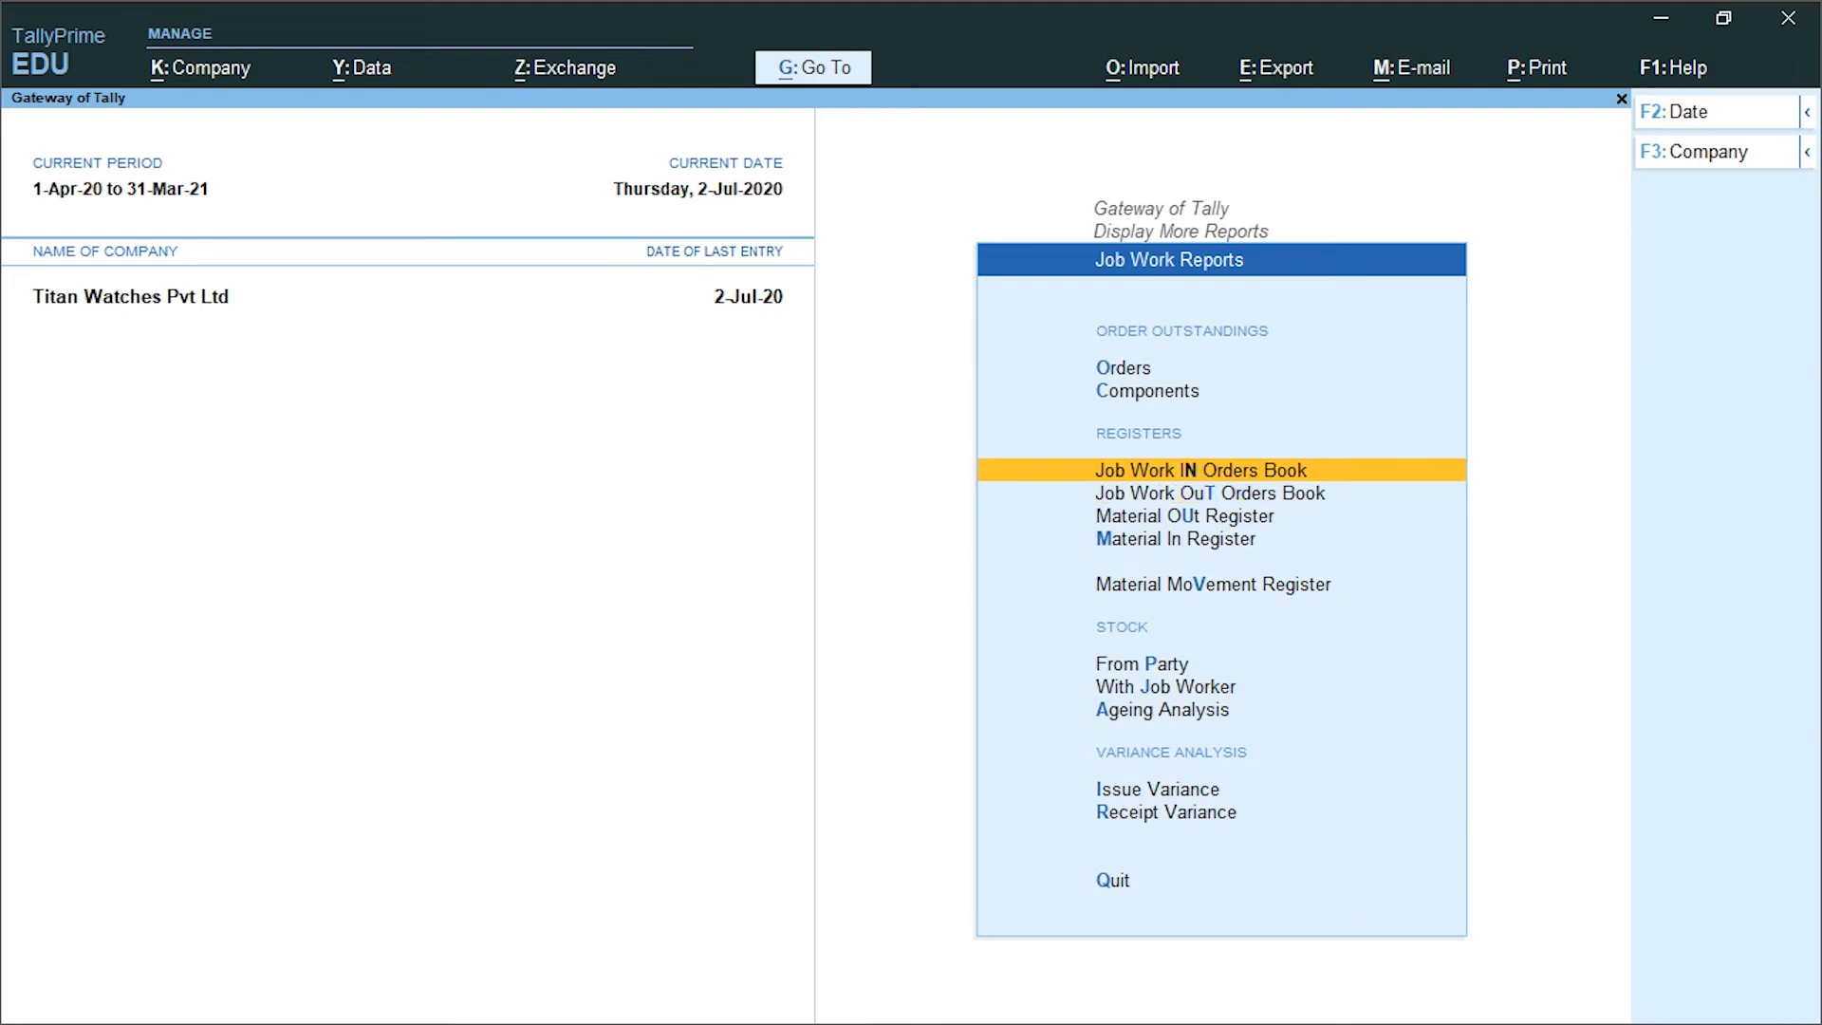
key("Return")
key("Up")
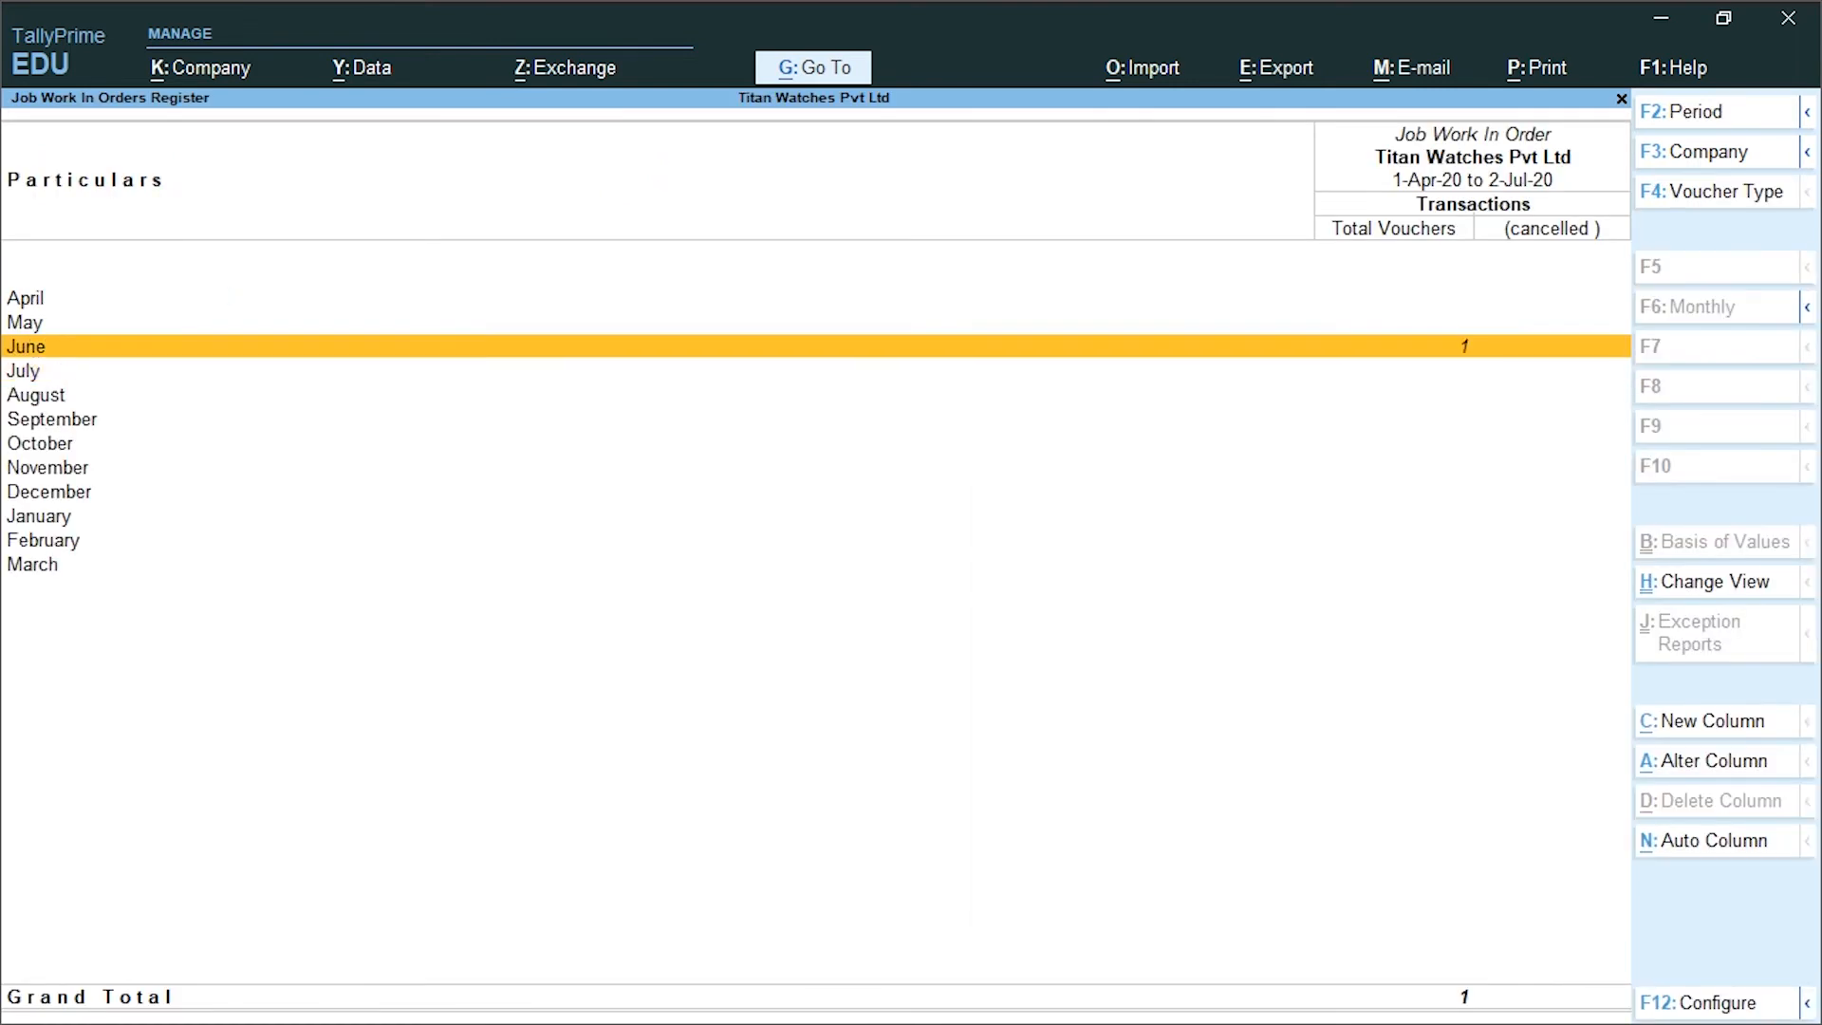
key("Return")
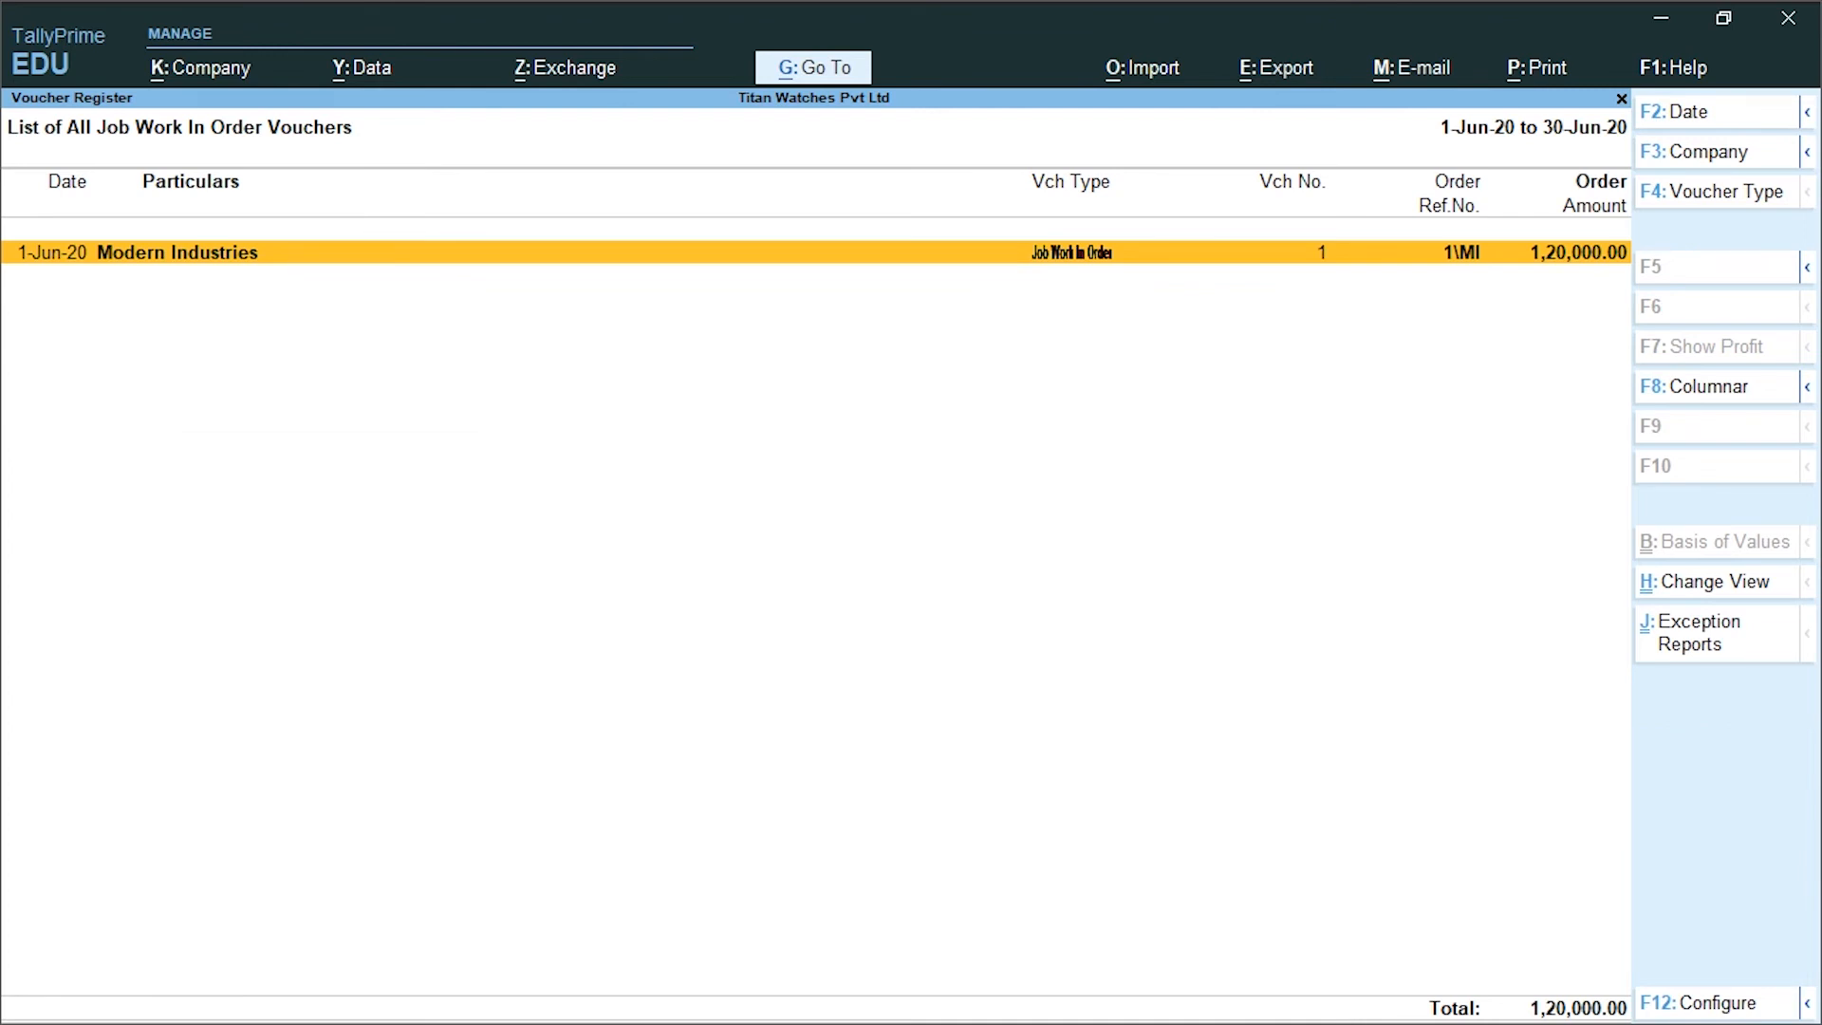
key("Escape")
key("Escape")
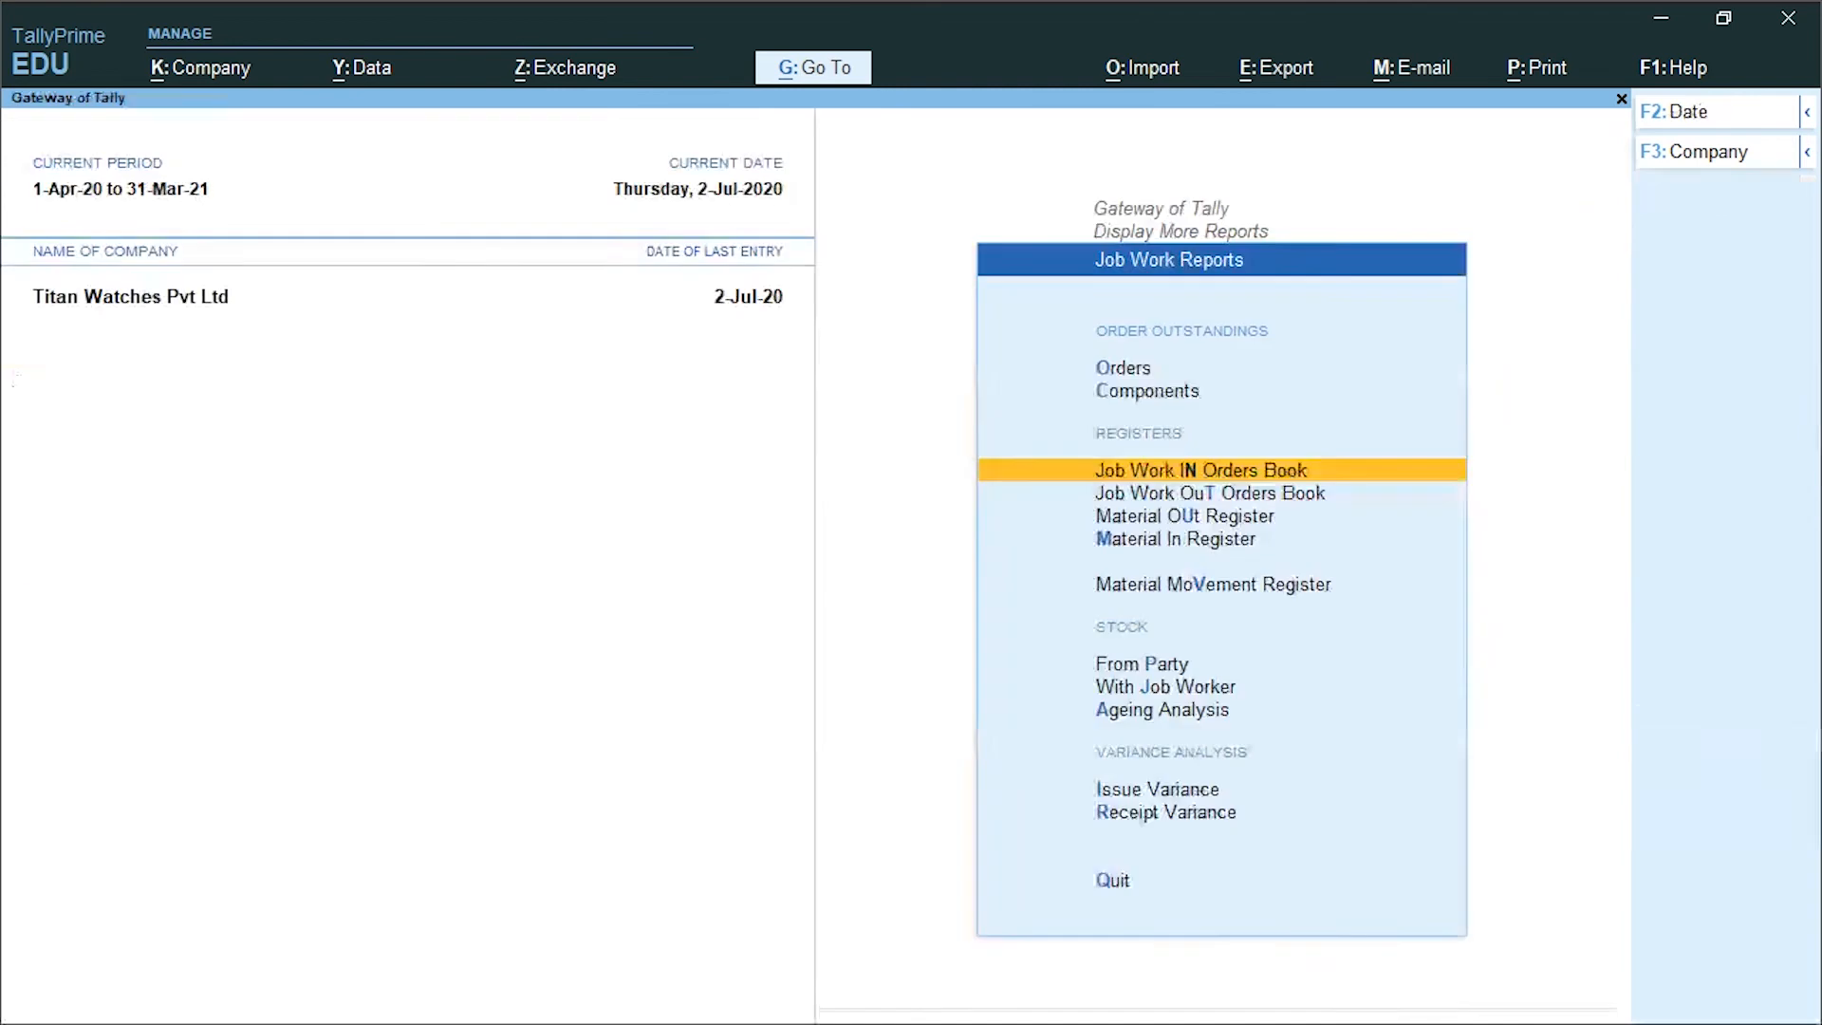
Examine the 1-Jun-20 raw material voucher through the June list of the Material In Register, leaving it without changes
key("Down")
key("Down")
key("Down")
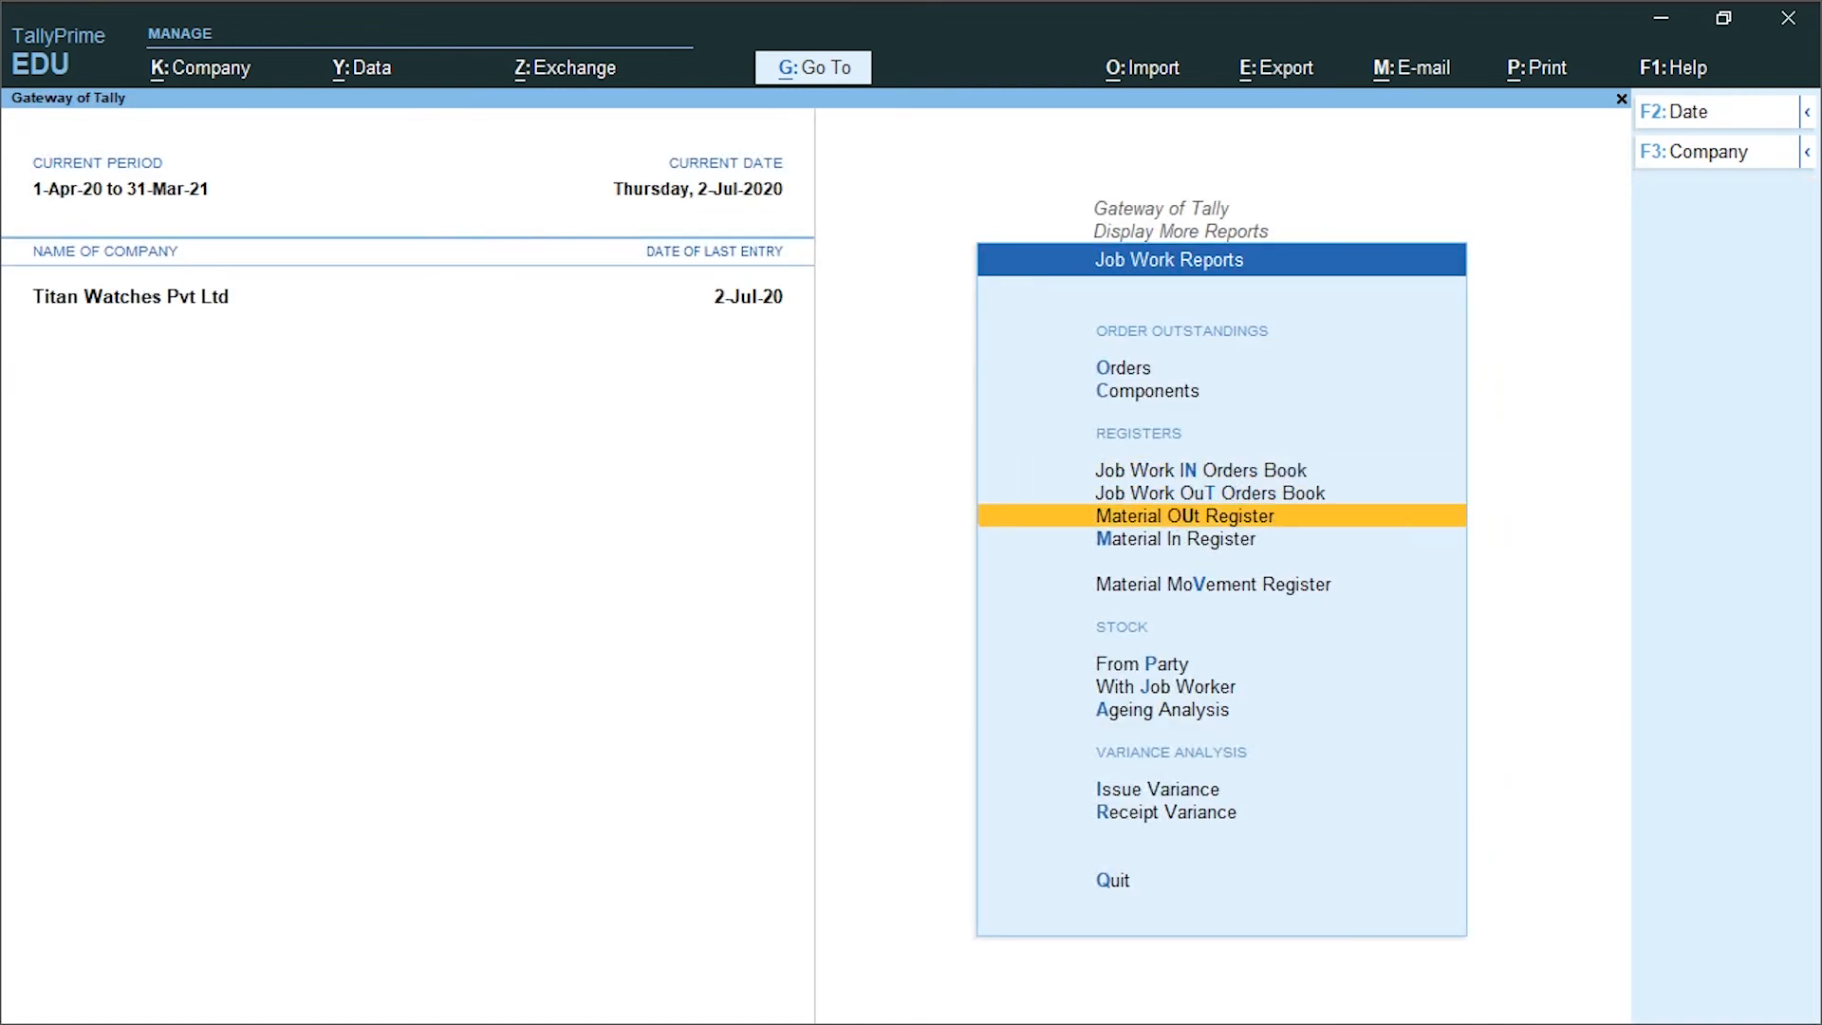
key("Return")
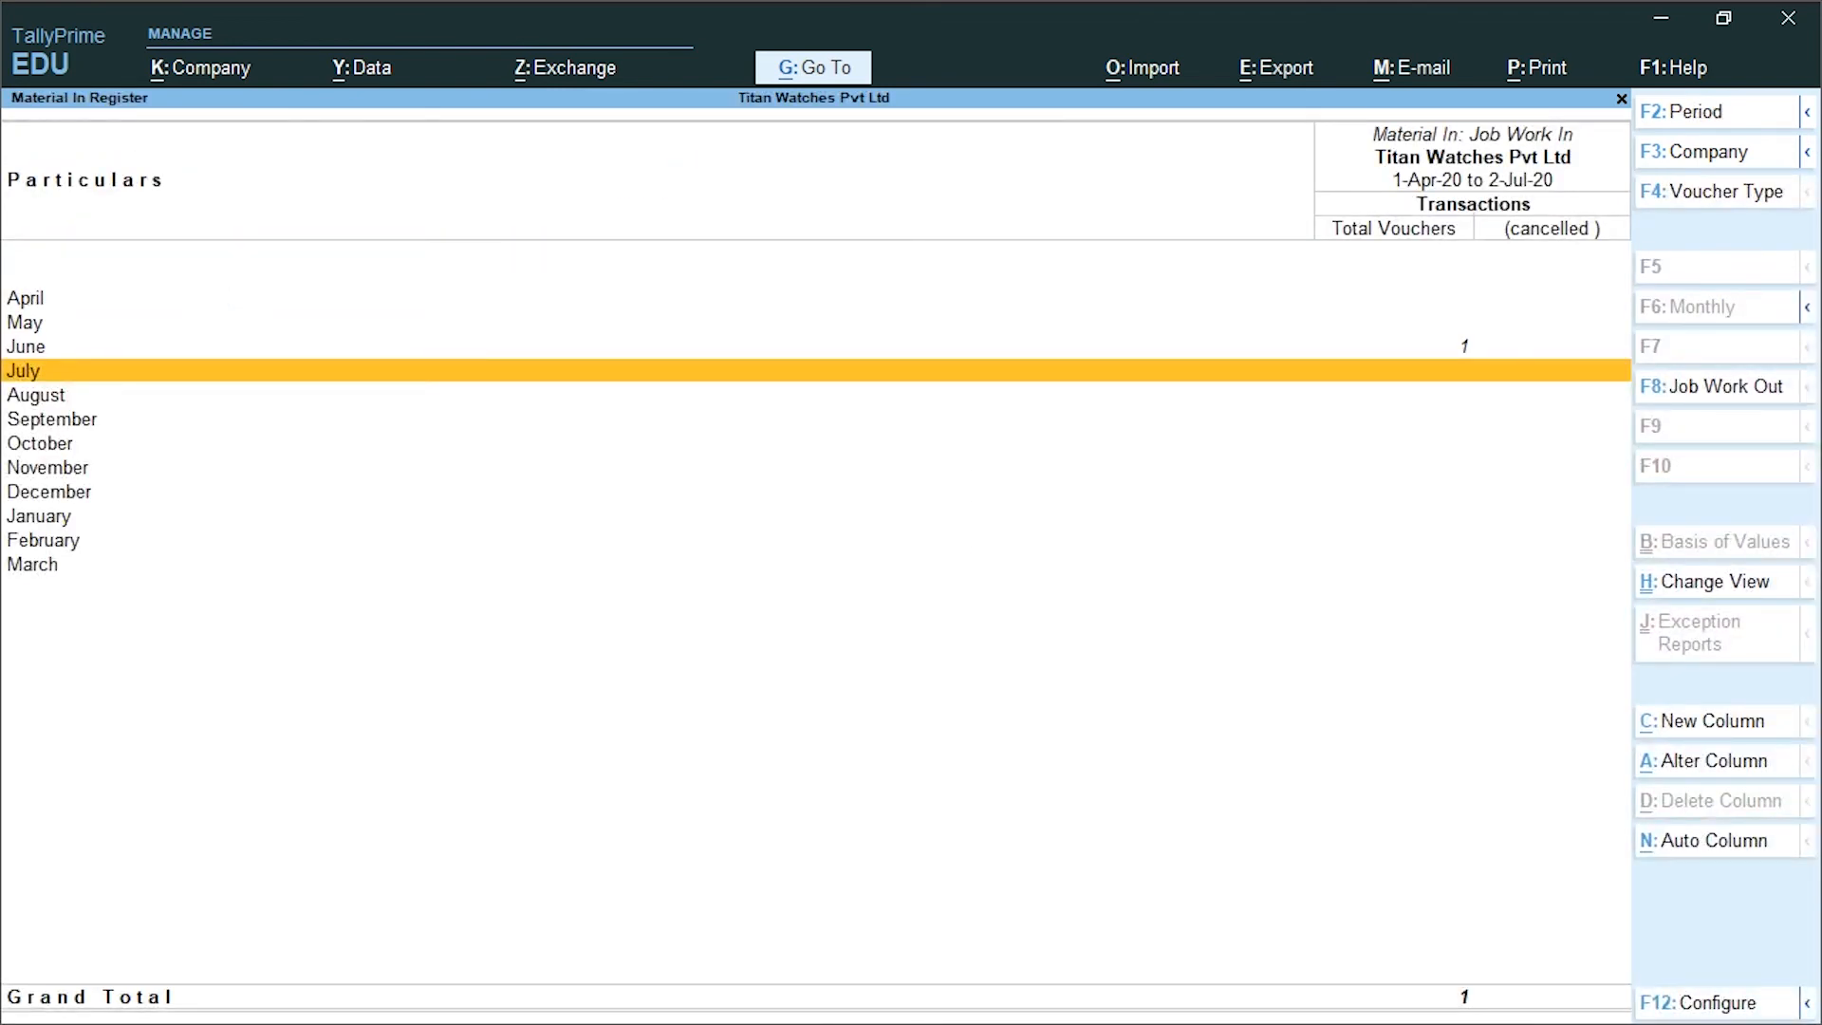
key("Up")
key("Return")
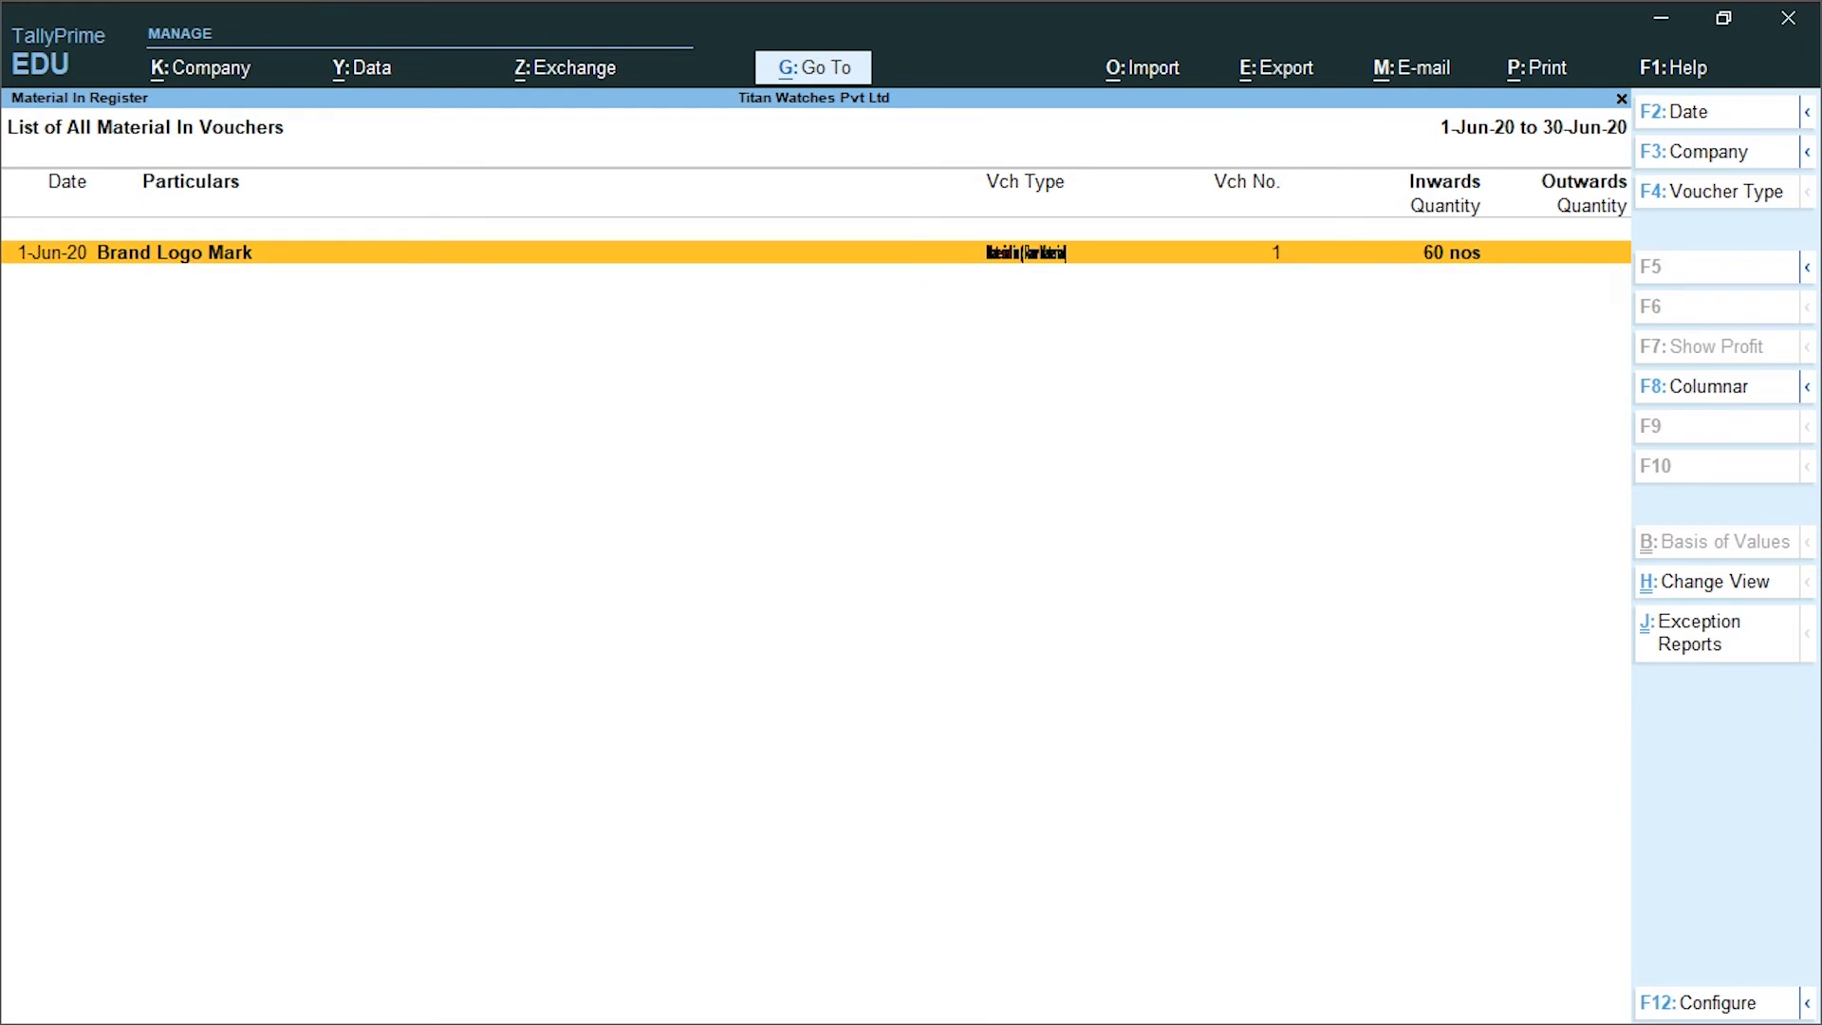
key("Return")
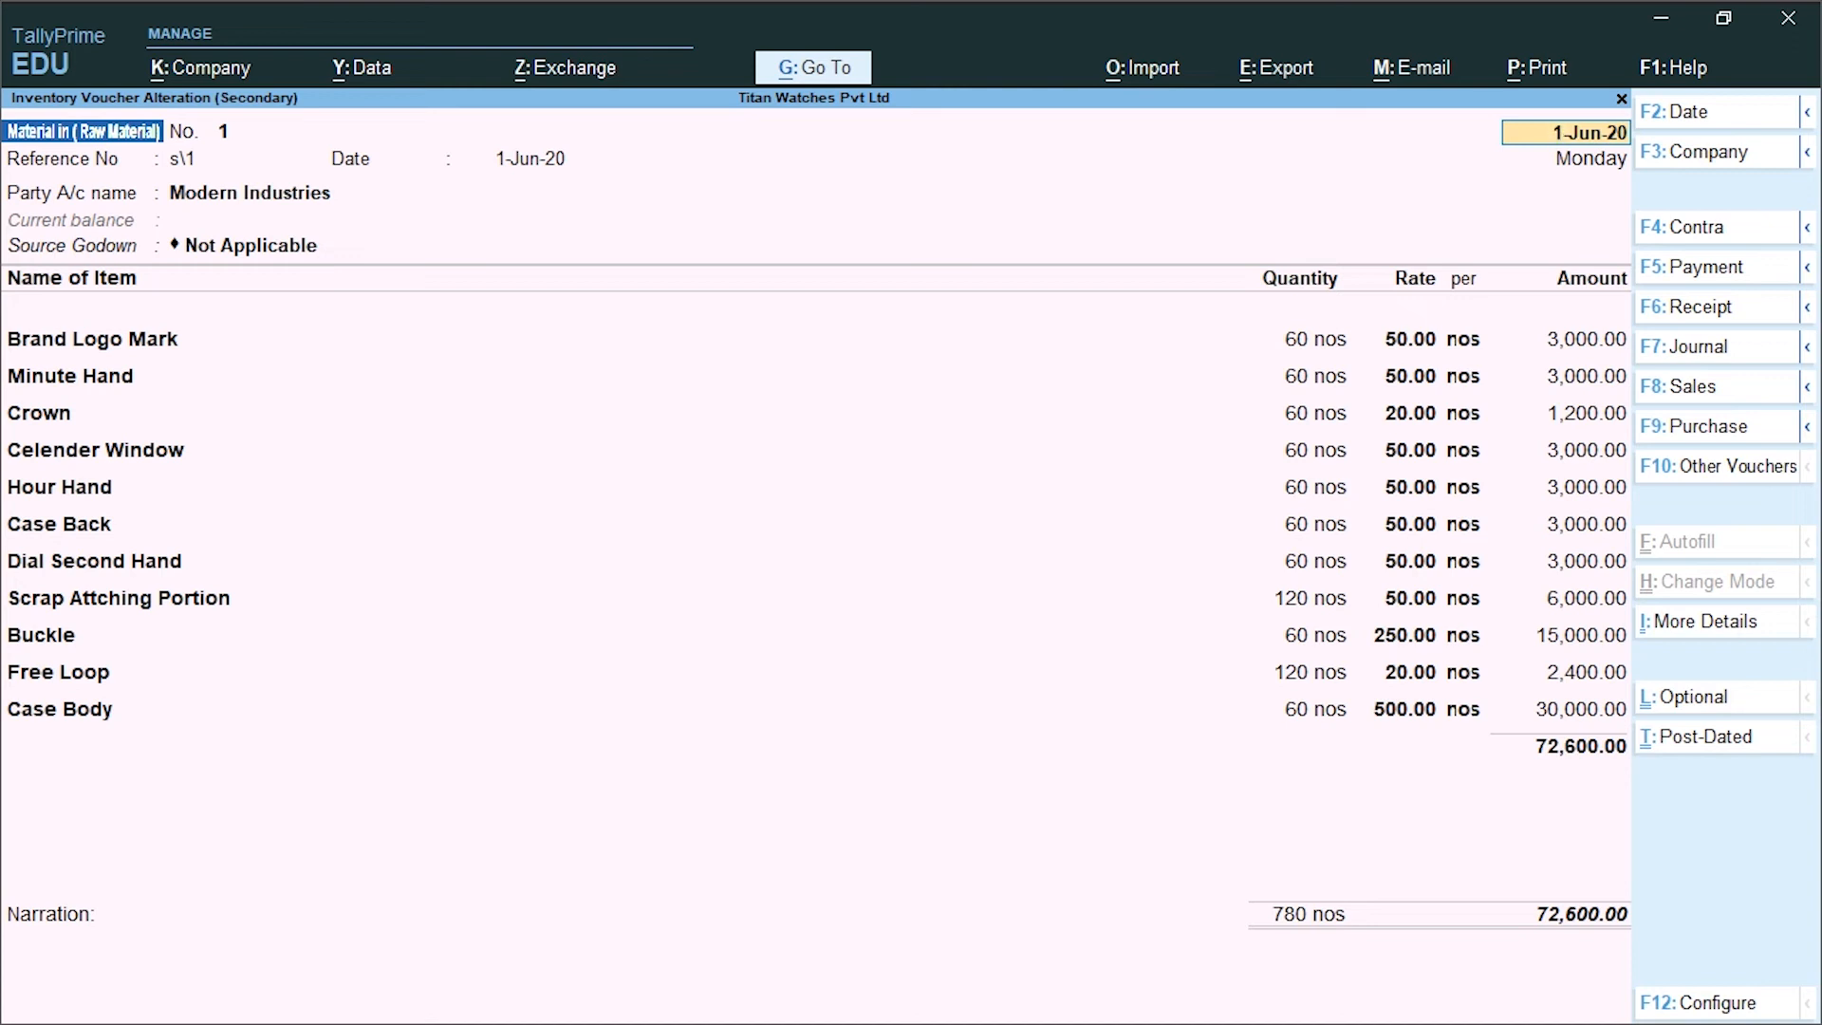
key("Escape")
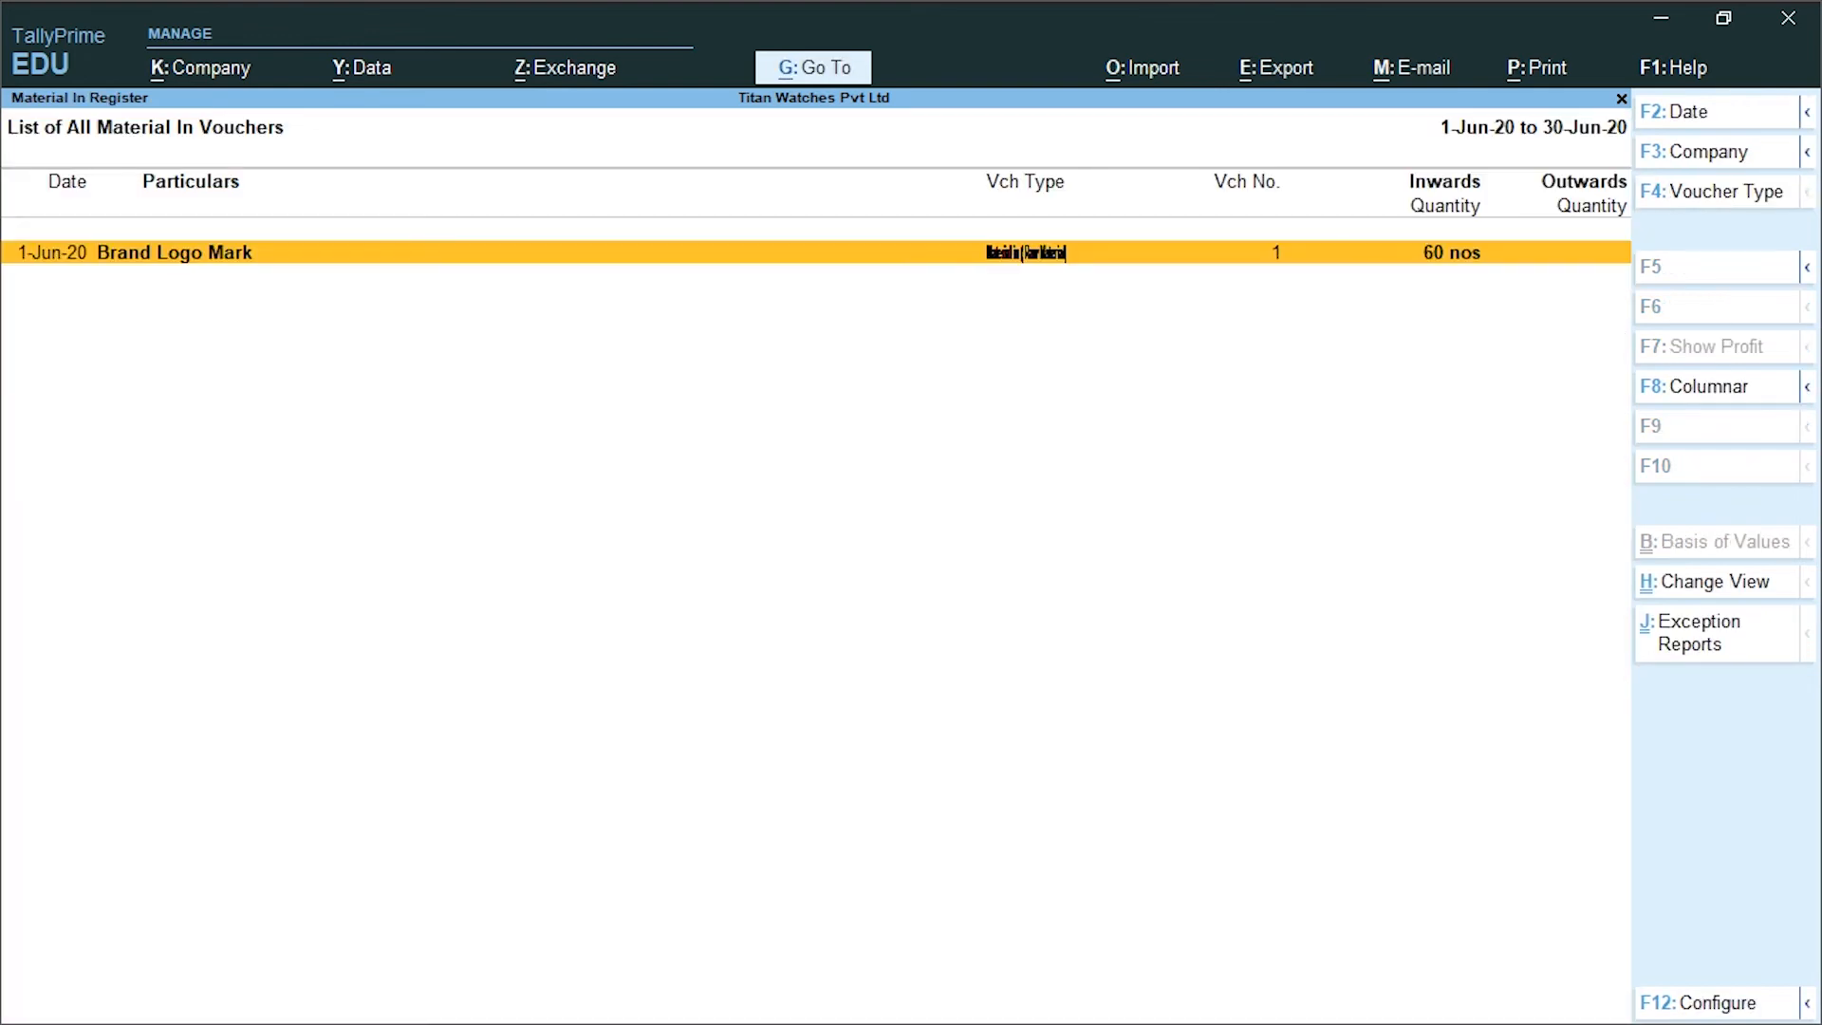
key("Escape")
key("Escape")
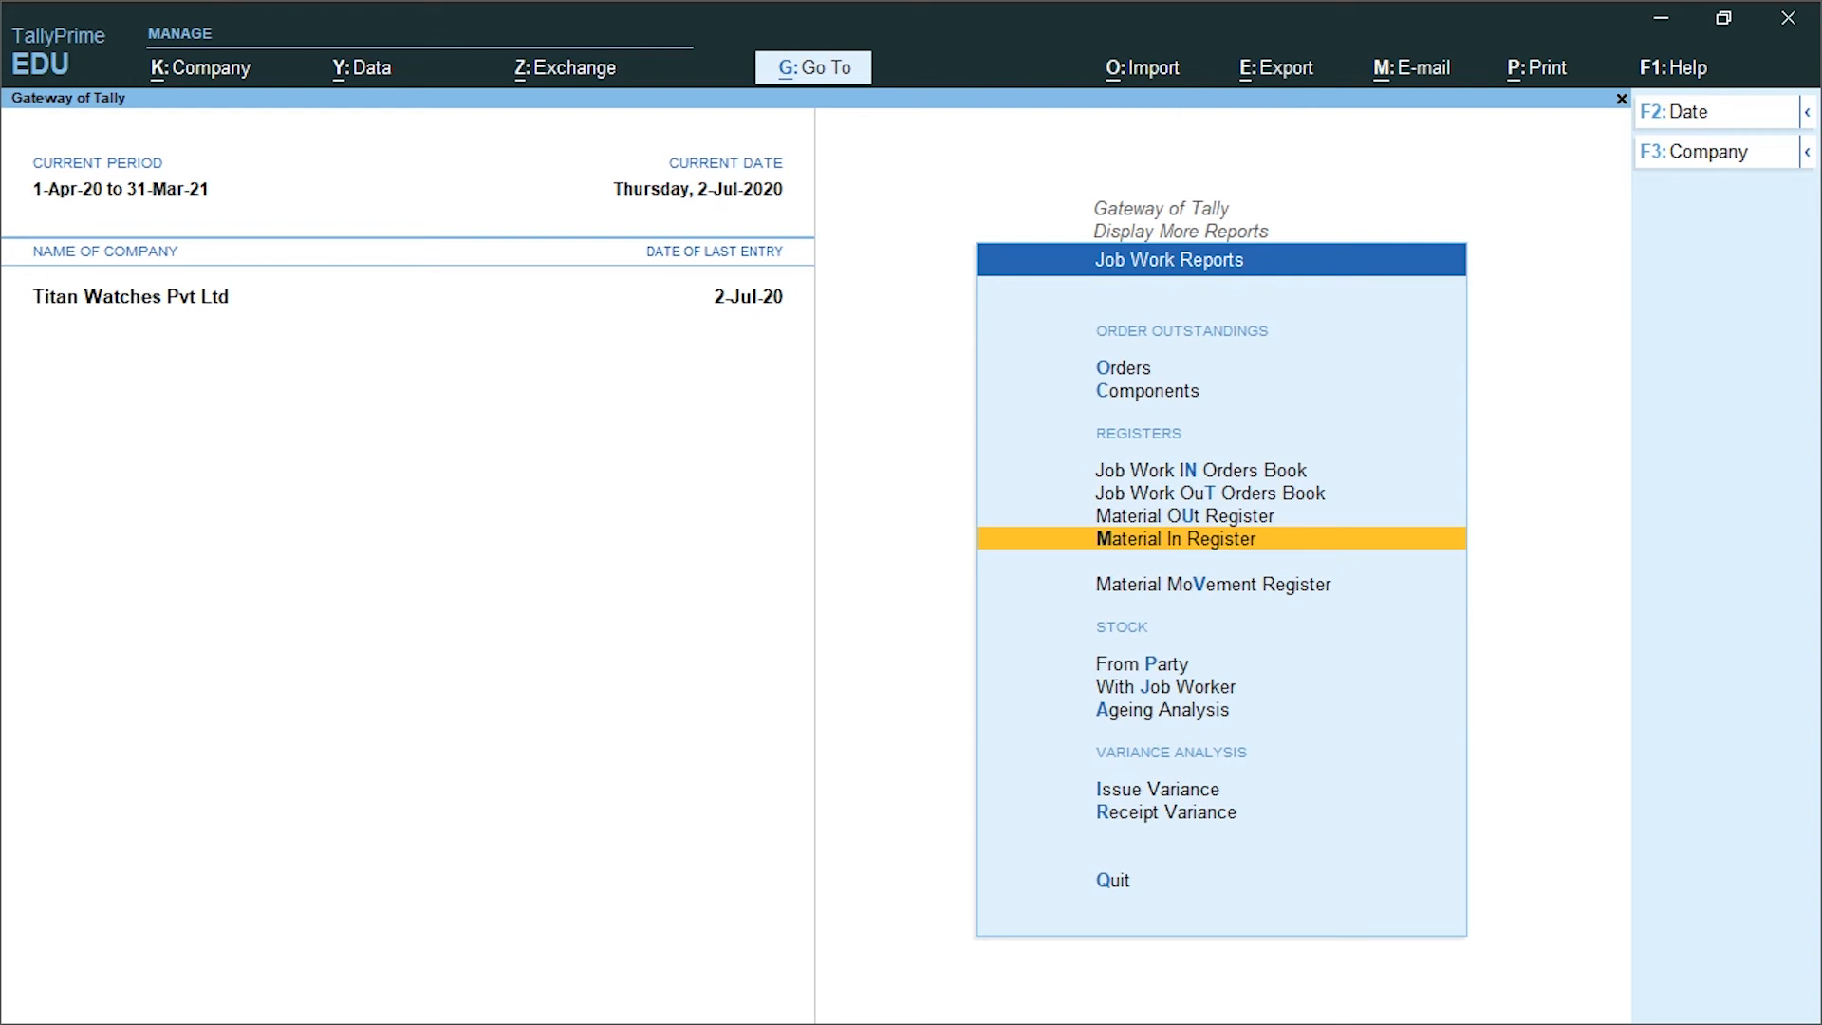
Review the stock received From Party by item and party-wise, and return to the Gateway of Tally
key("Down")
key("Down")
key("Down")
key("Down")
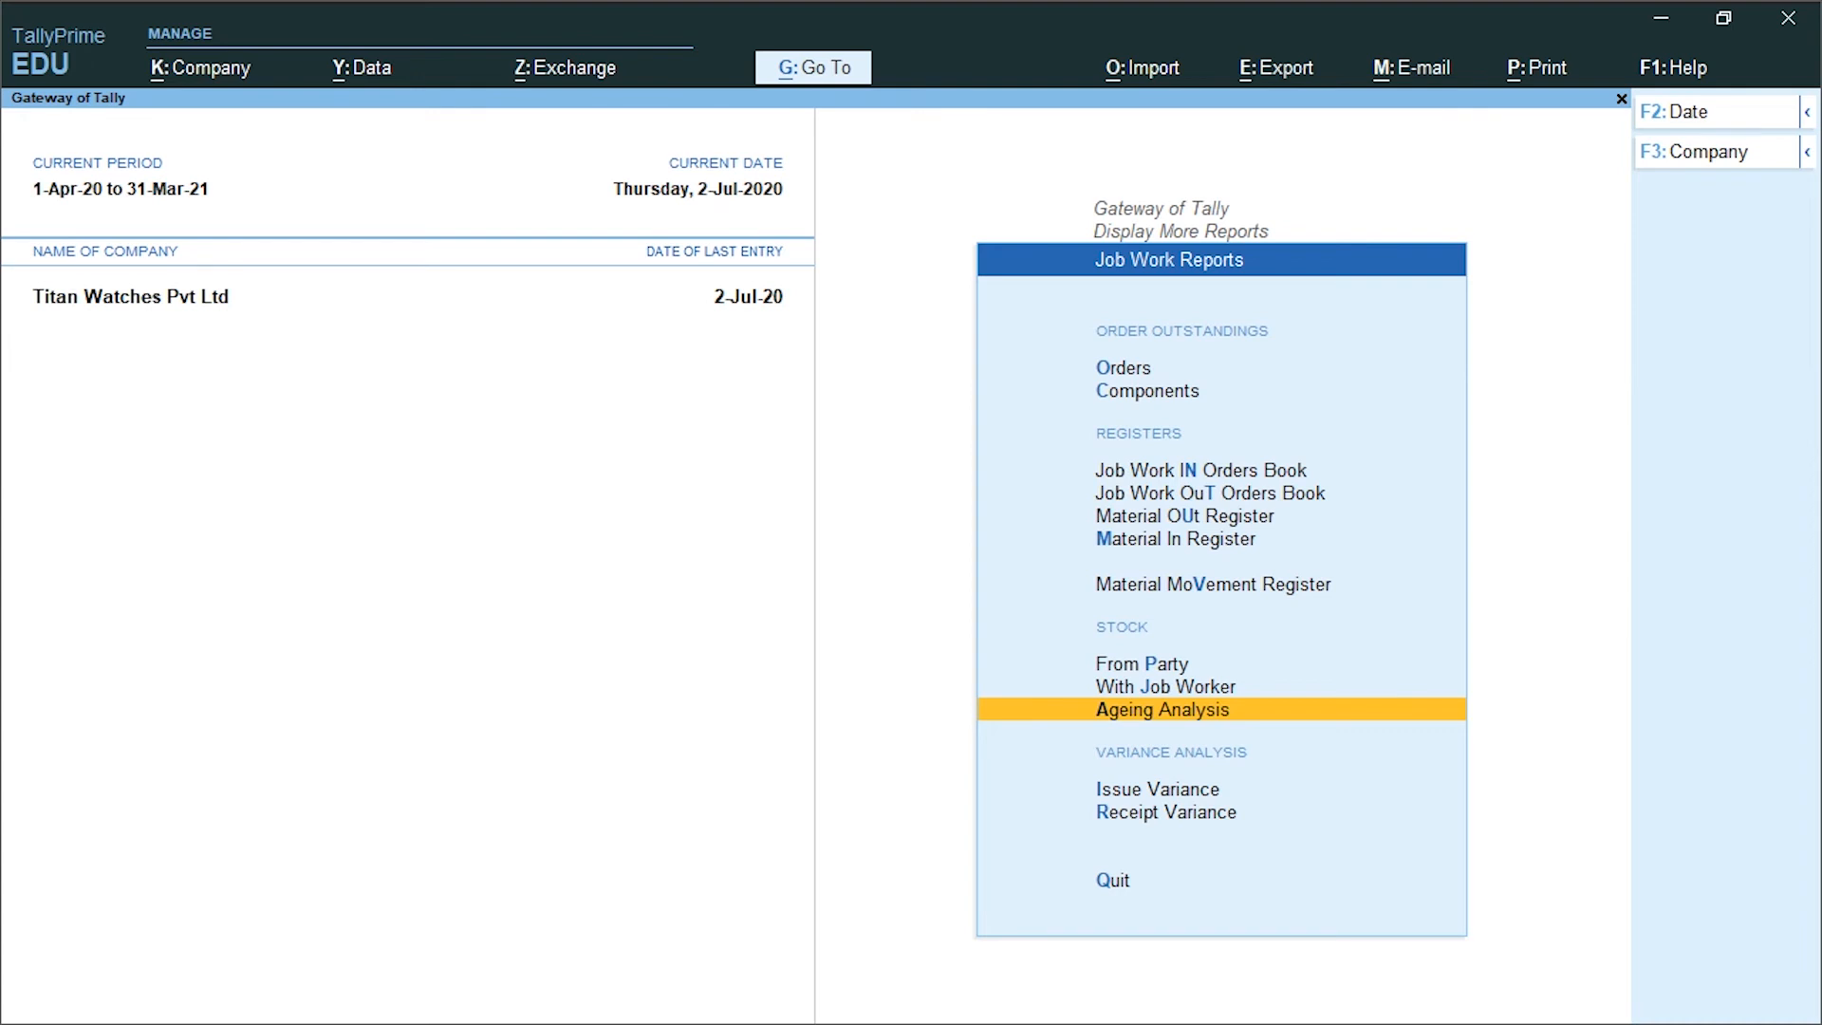
key("Down")
key("Down")
key("Down")
key("Up")
key("Up")
key("Up")
key("Up")
key("Up")
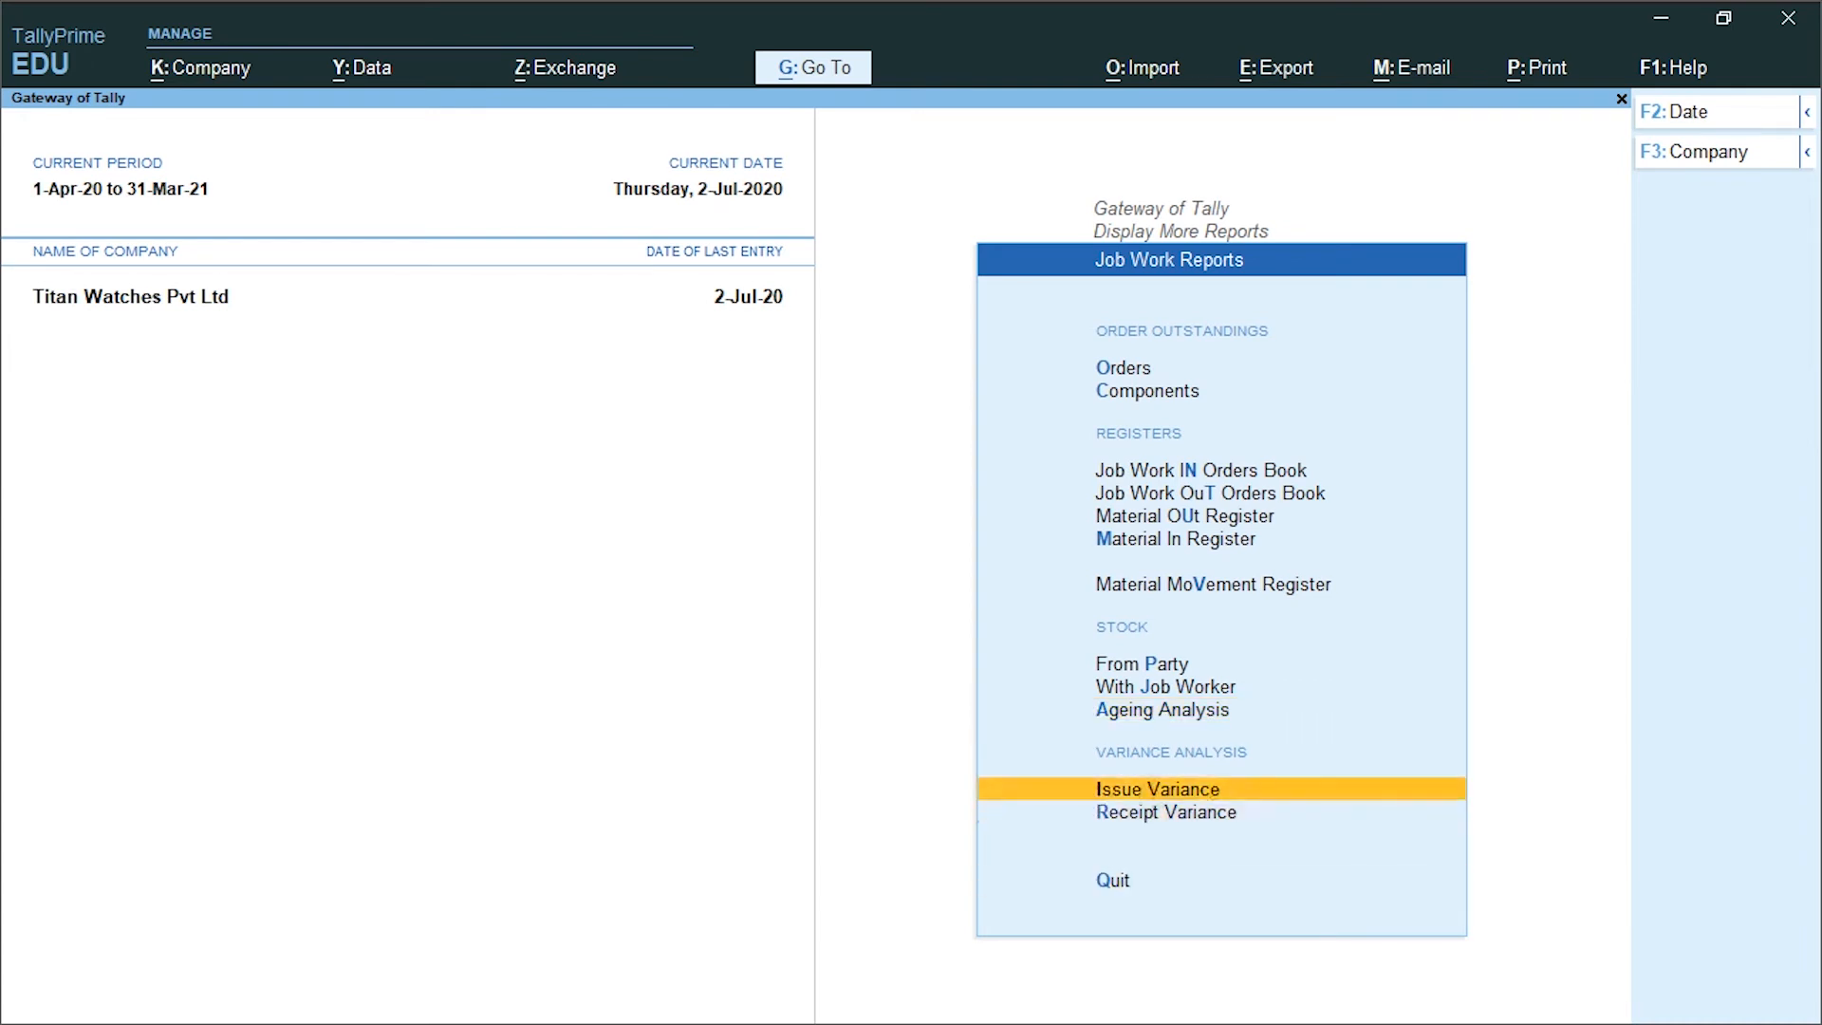
key("Return")
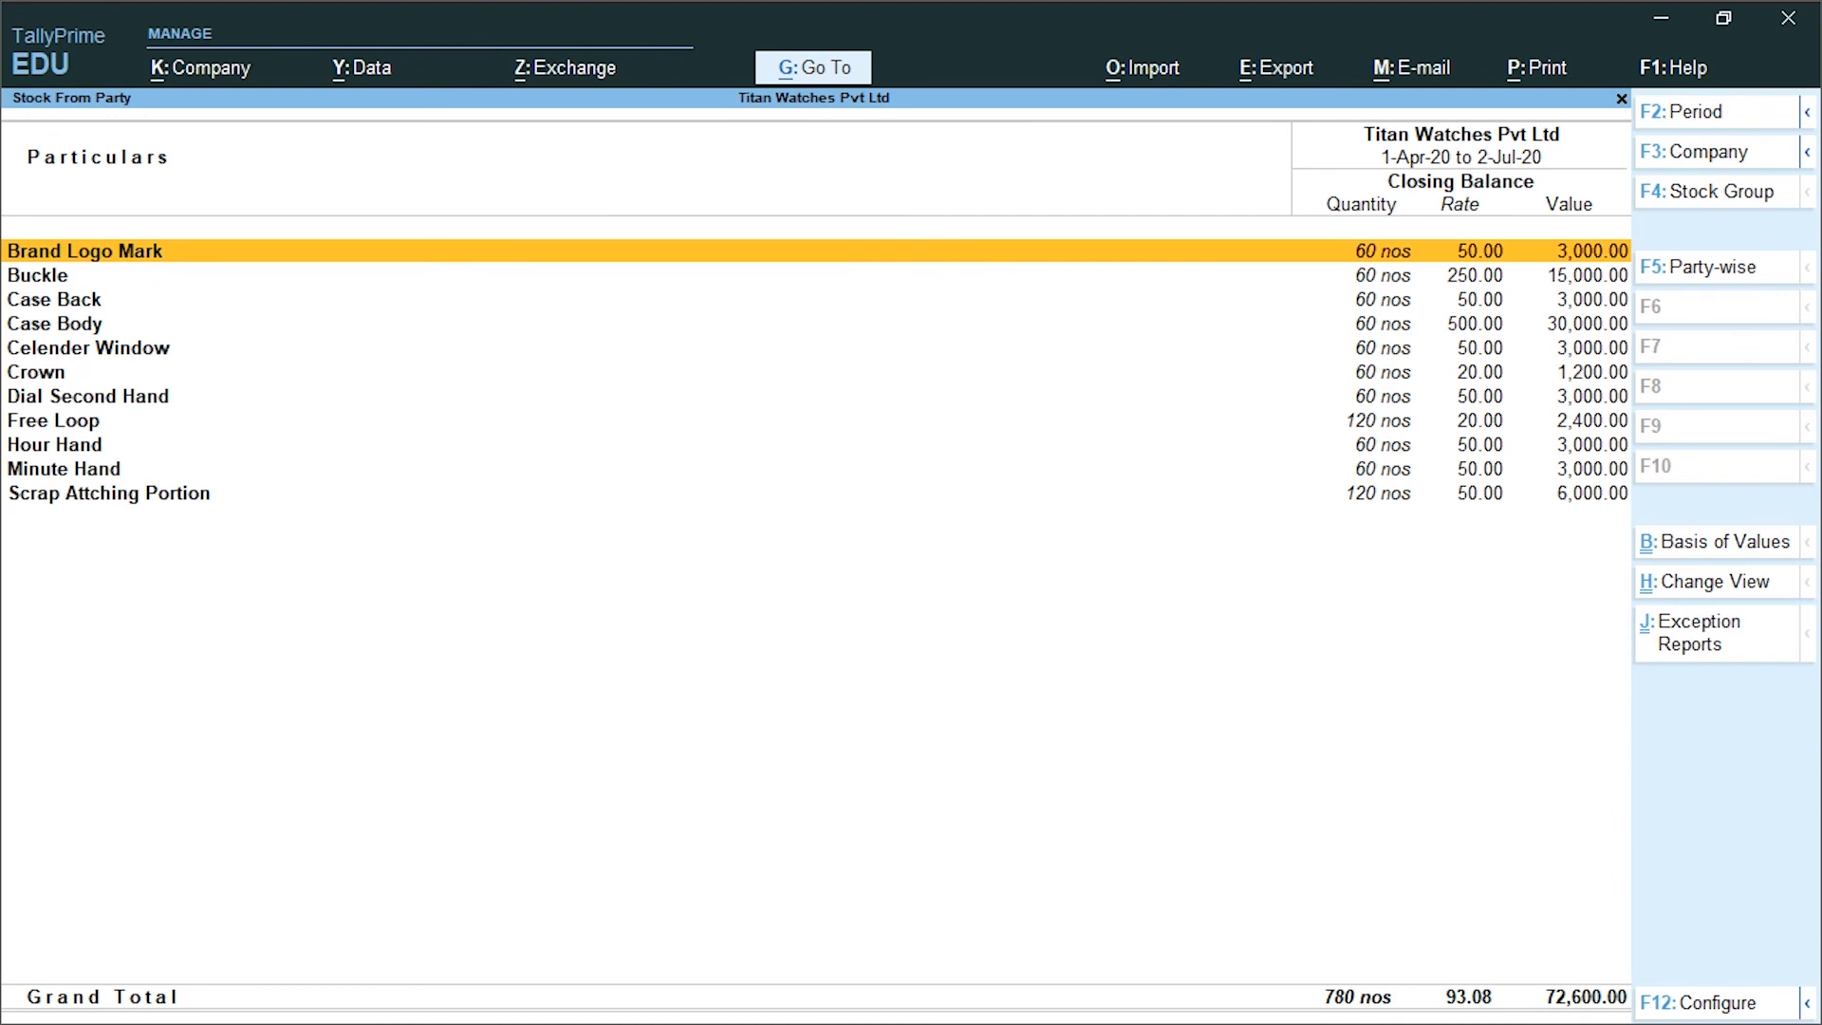
key("F5")
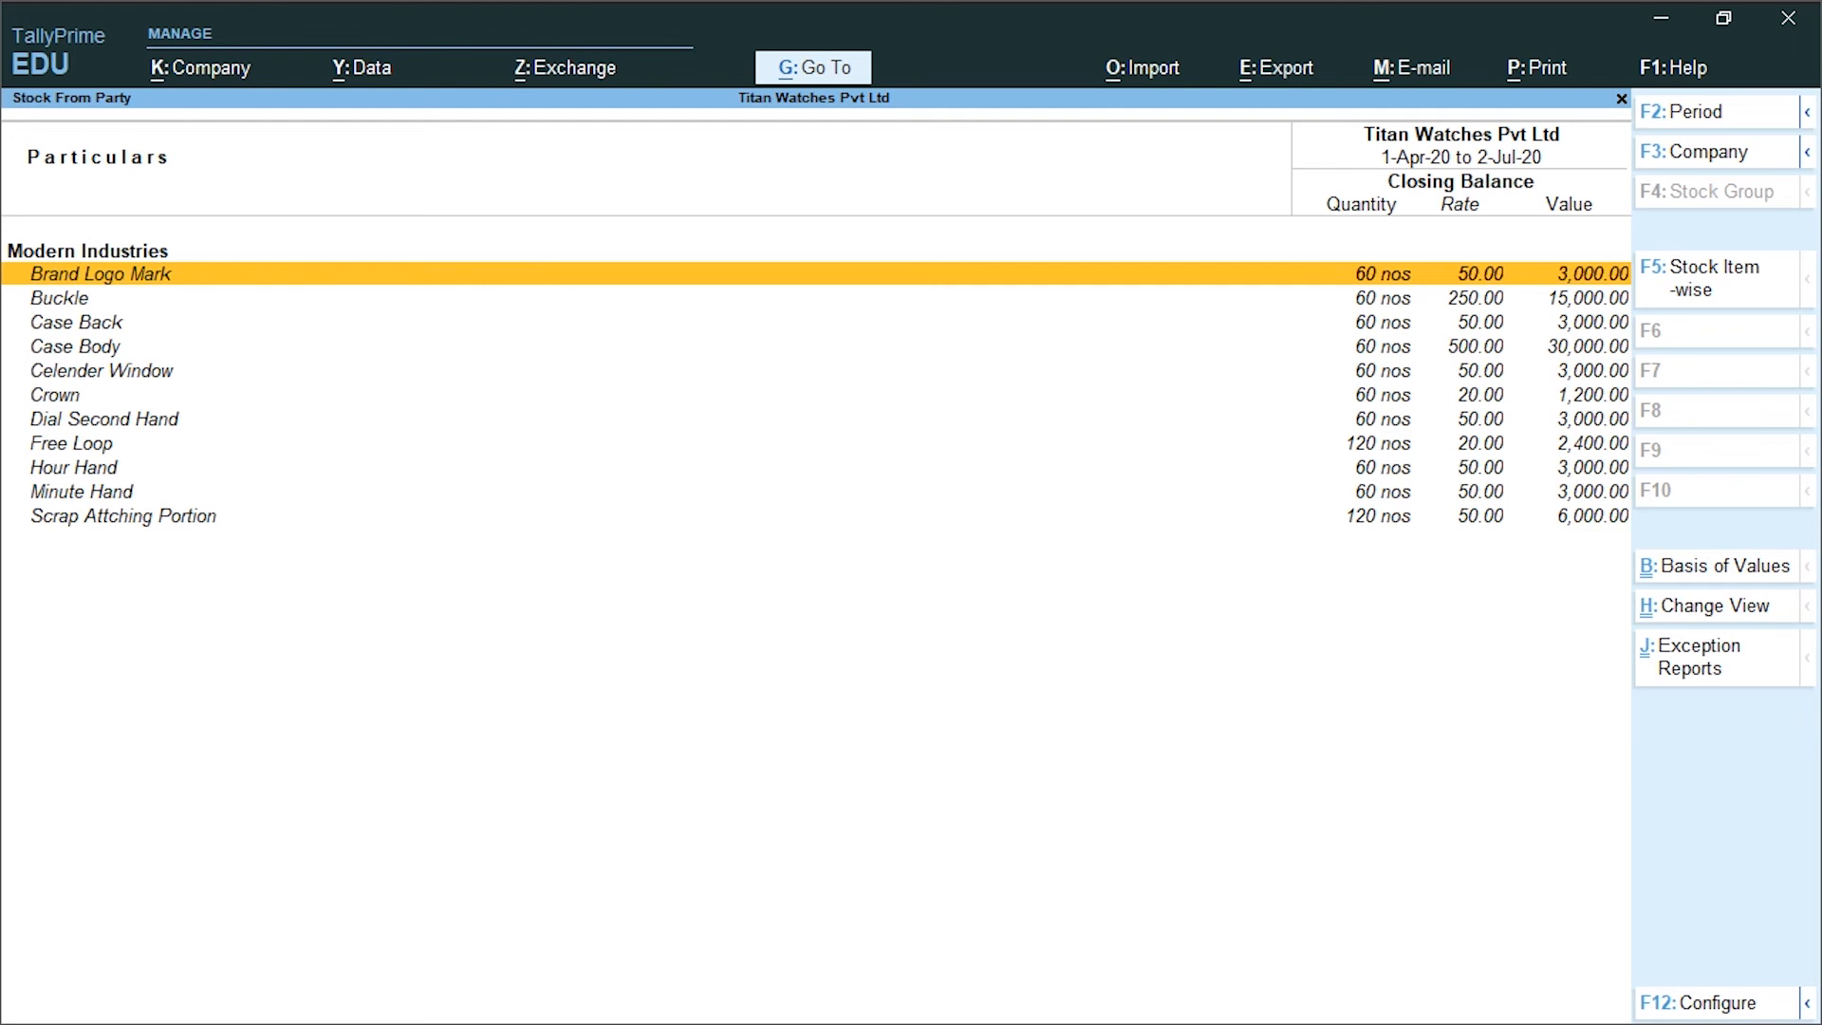
key("Escape")
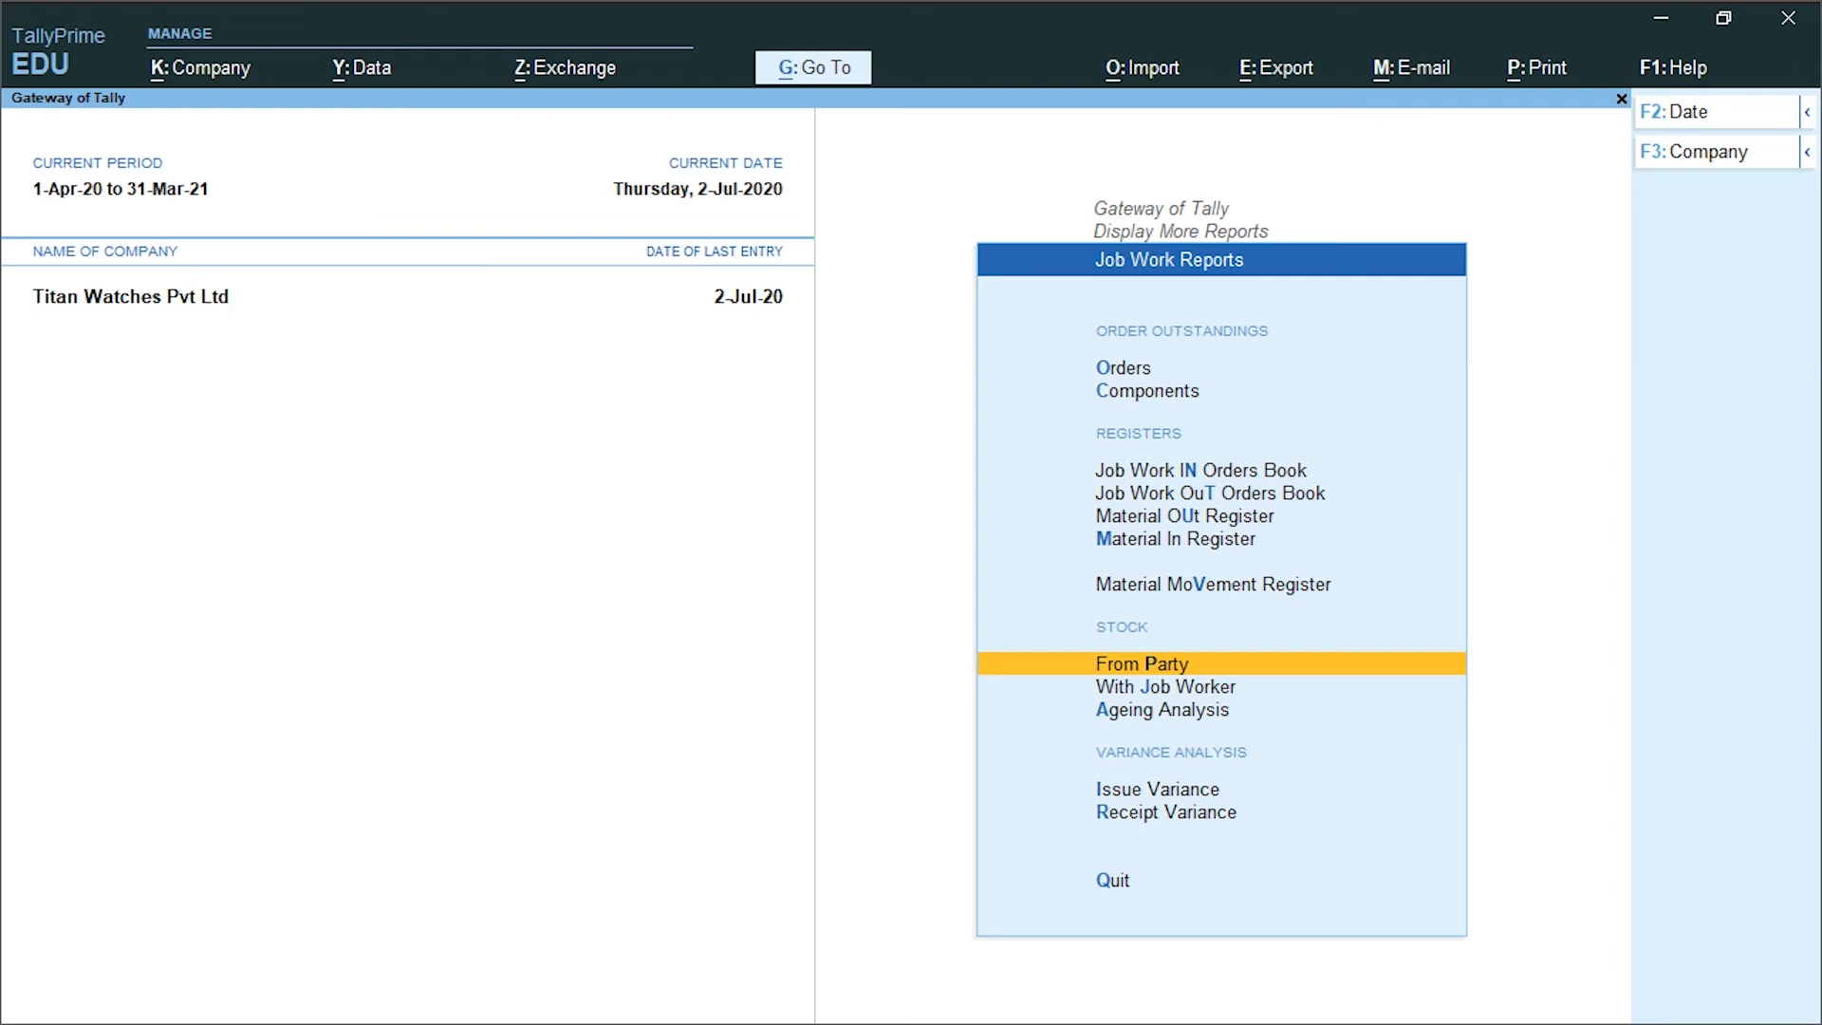
key("Escape")
key("Escape")
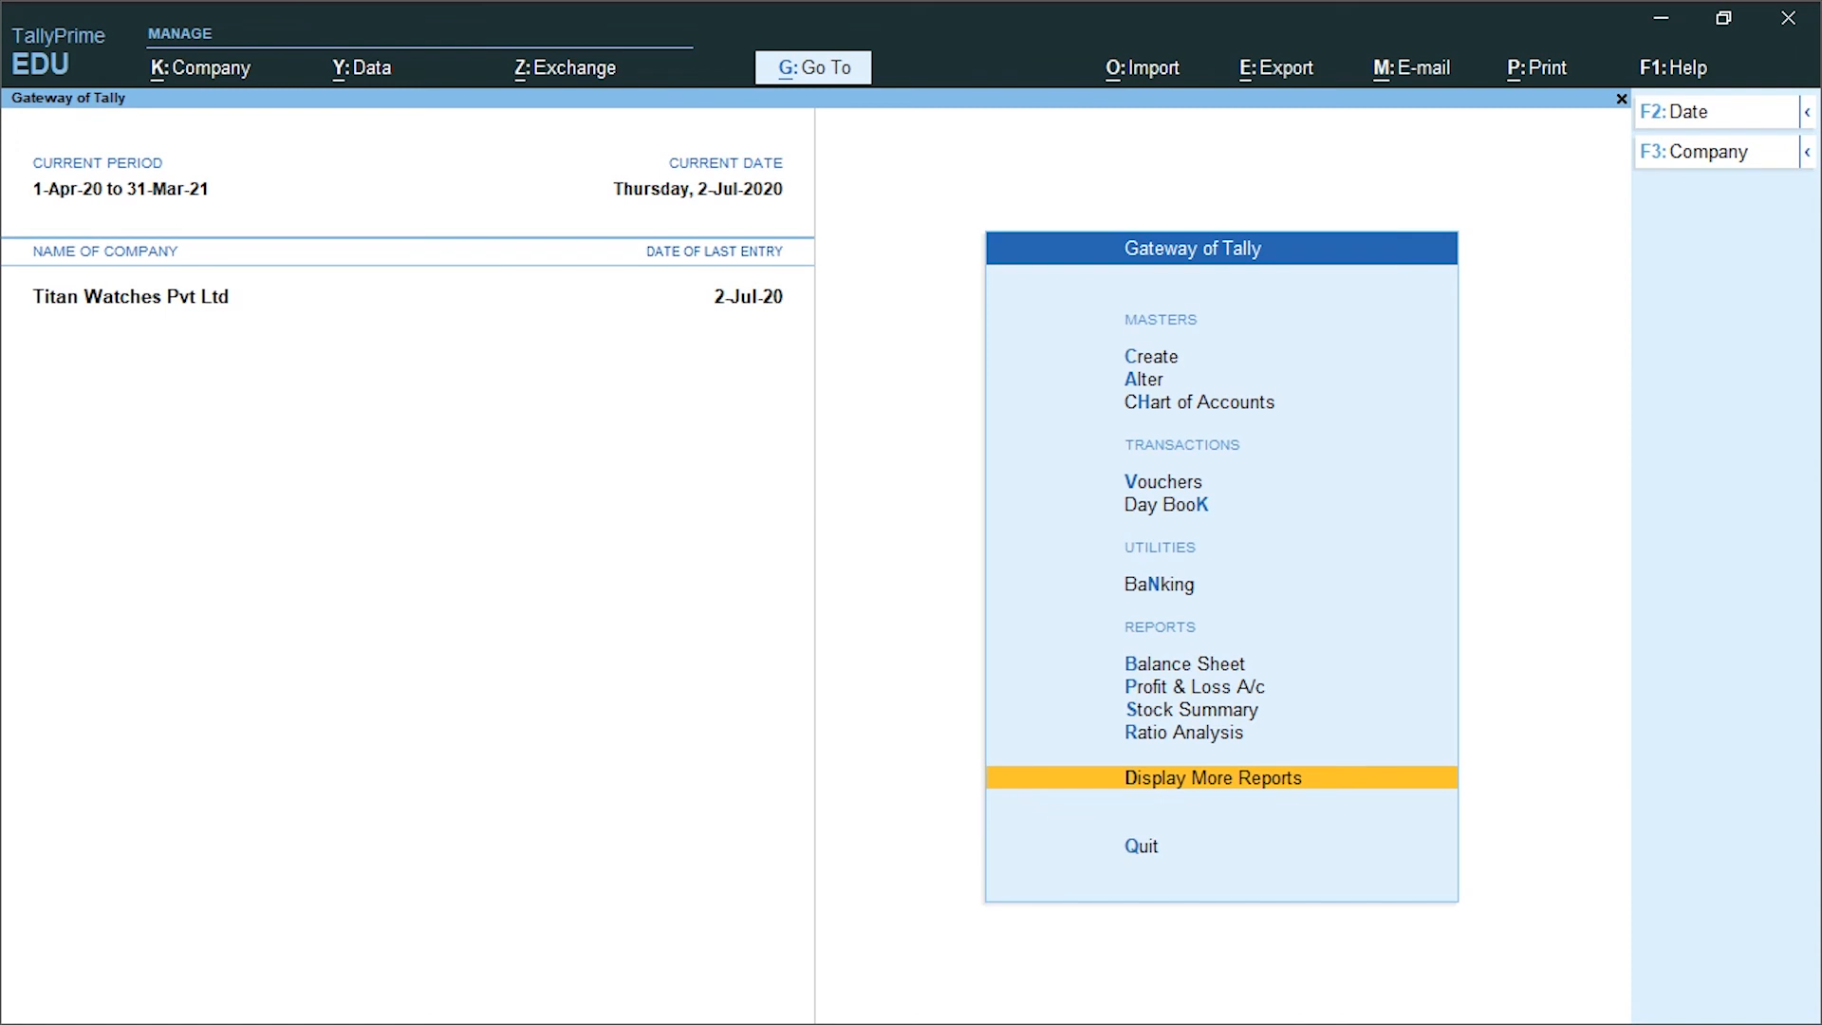
key("ctrl")
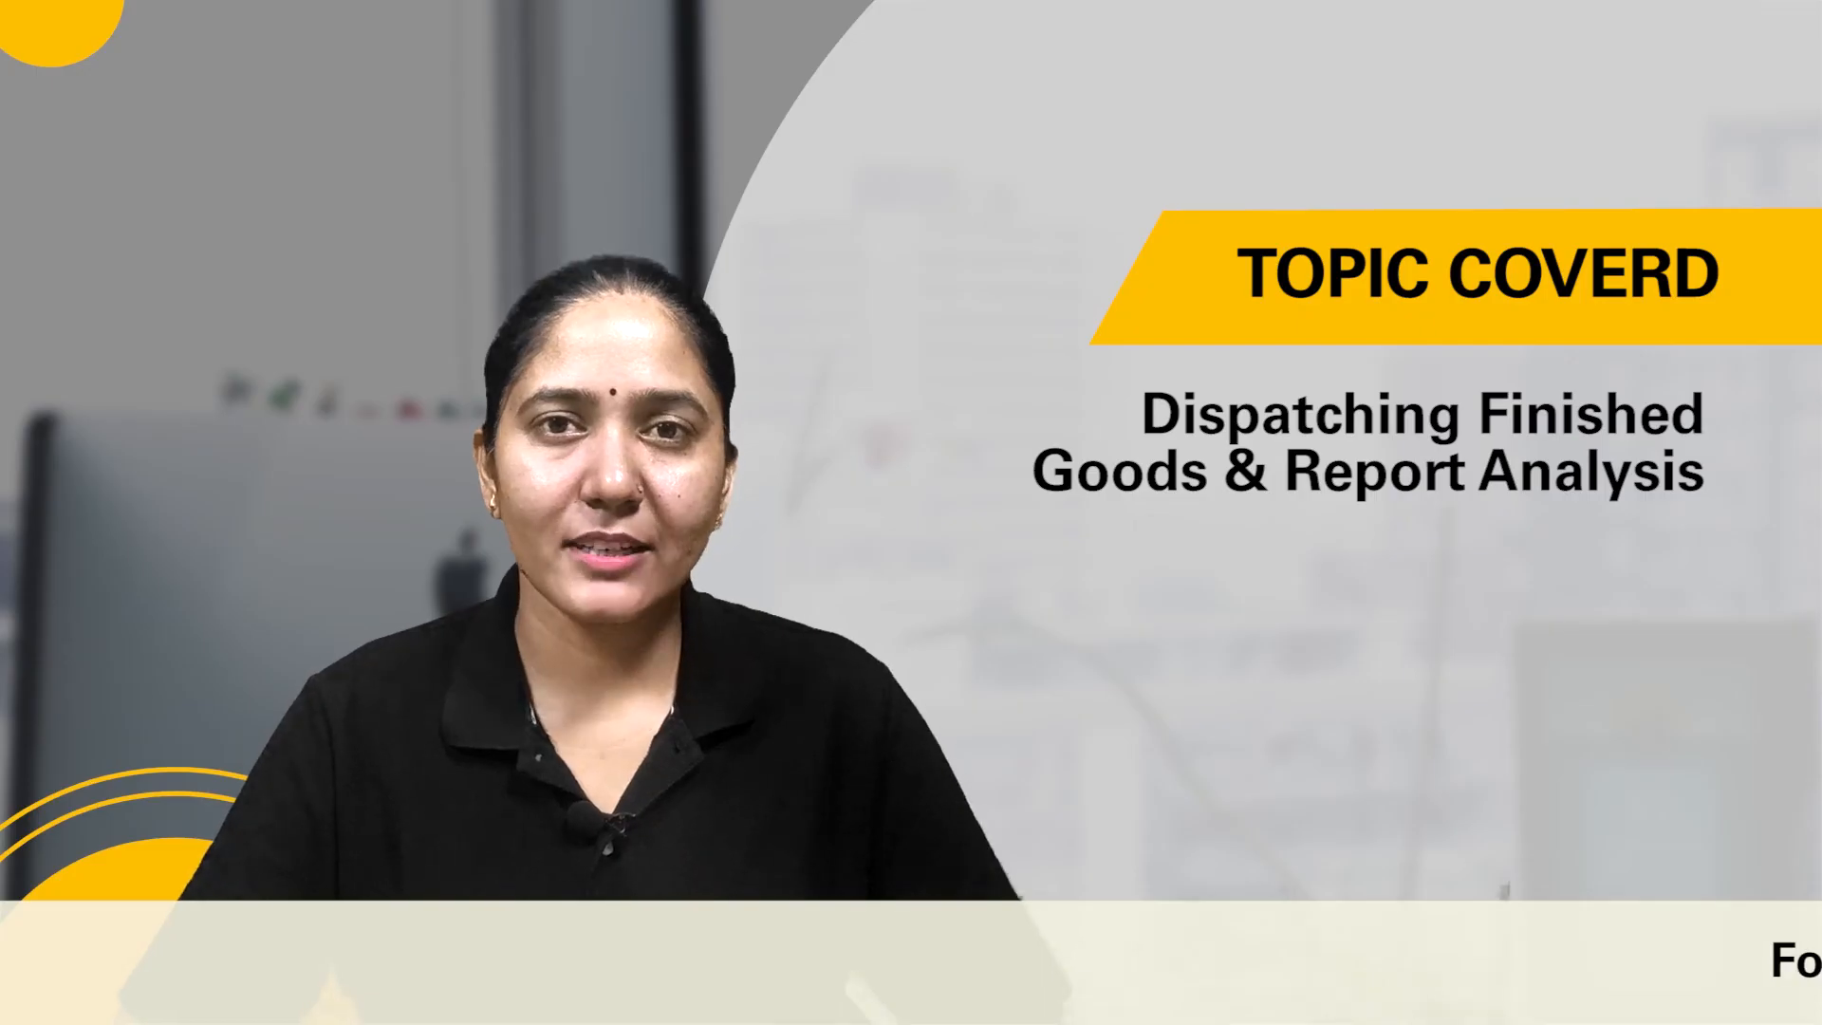